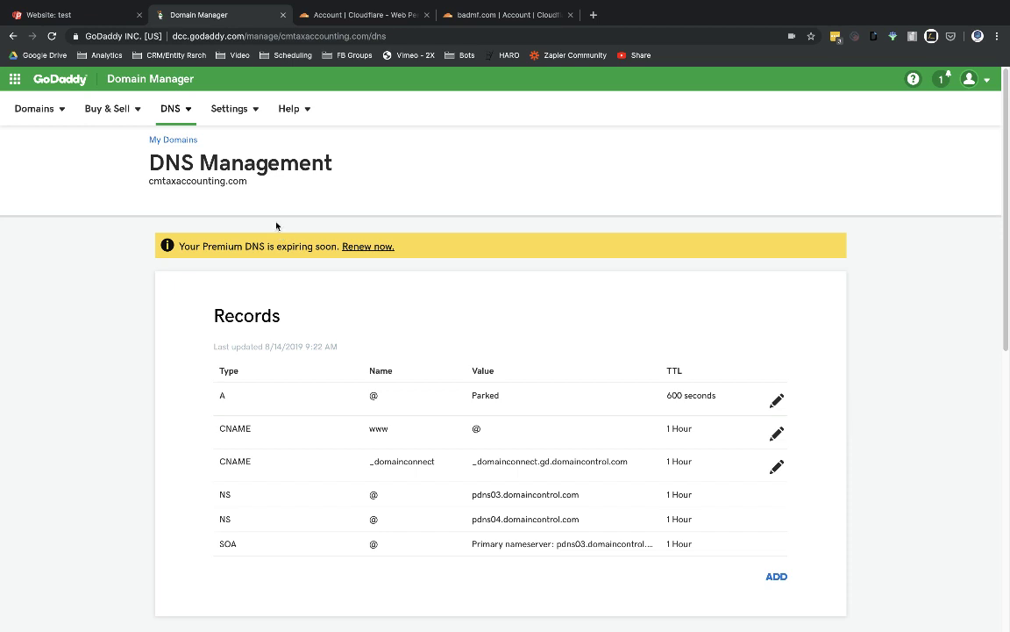
Copy the domain name cmtaxaccounting.com from the GoDaddy DNS Management page and switch to the Cloudflare account home.
{"action": "left_click_drag", "start_coordinate": [246, 178], "coordinate": [135, 158]}
{"action": "right_click", "coordinate": [135, 157]}
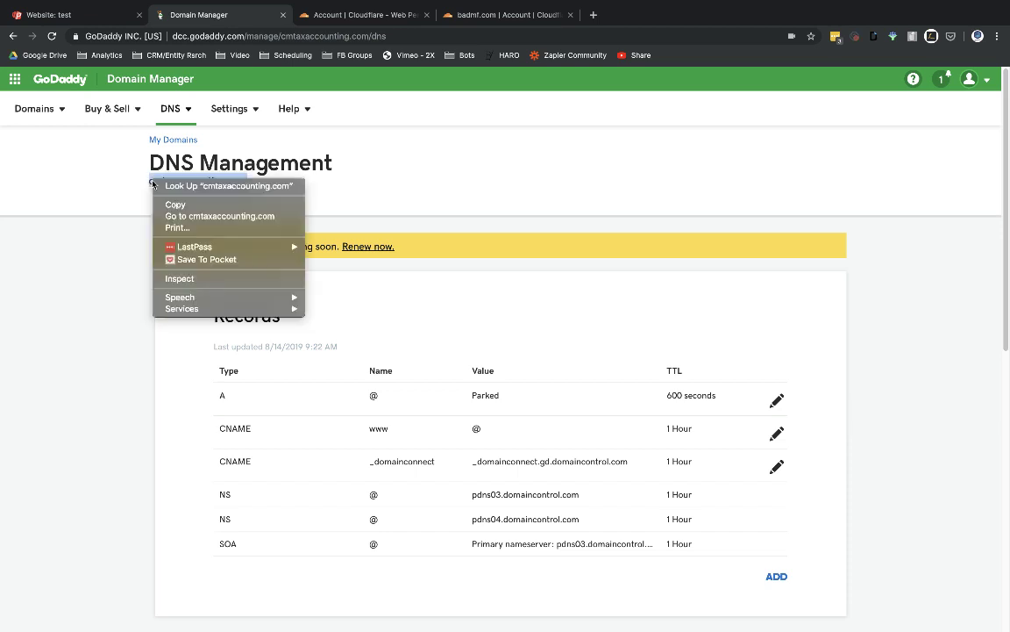
{"action": "left_click", "coordinate": [156, 186]}
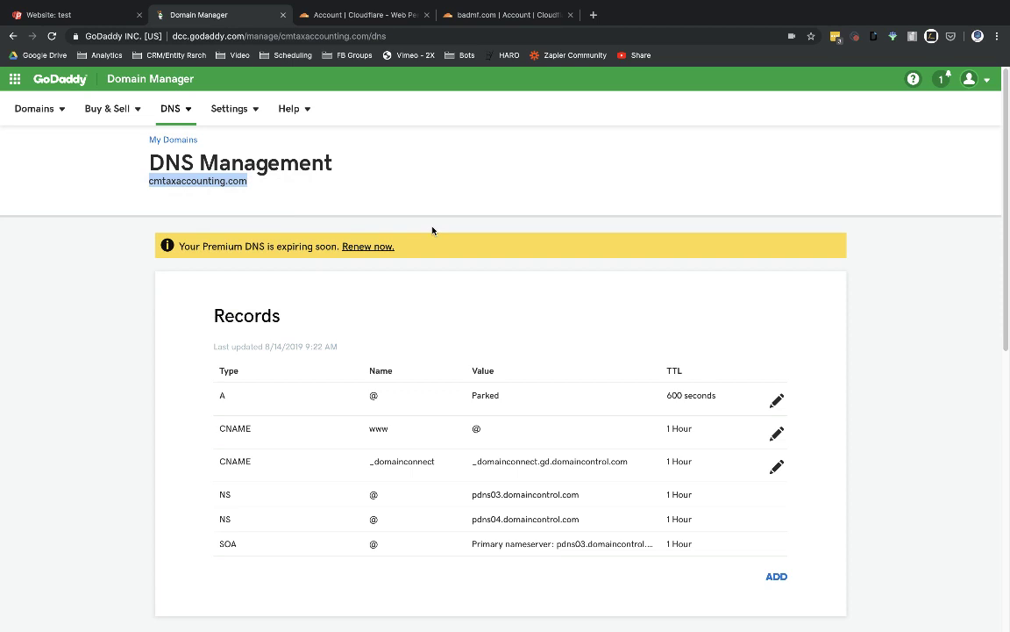
{"action": "key", "text": "ctrl+Tab"}
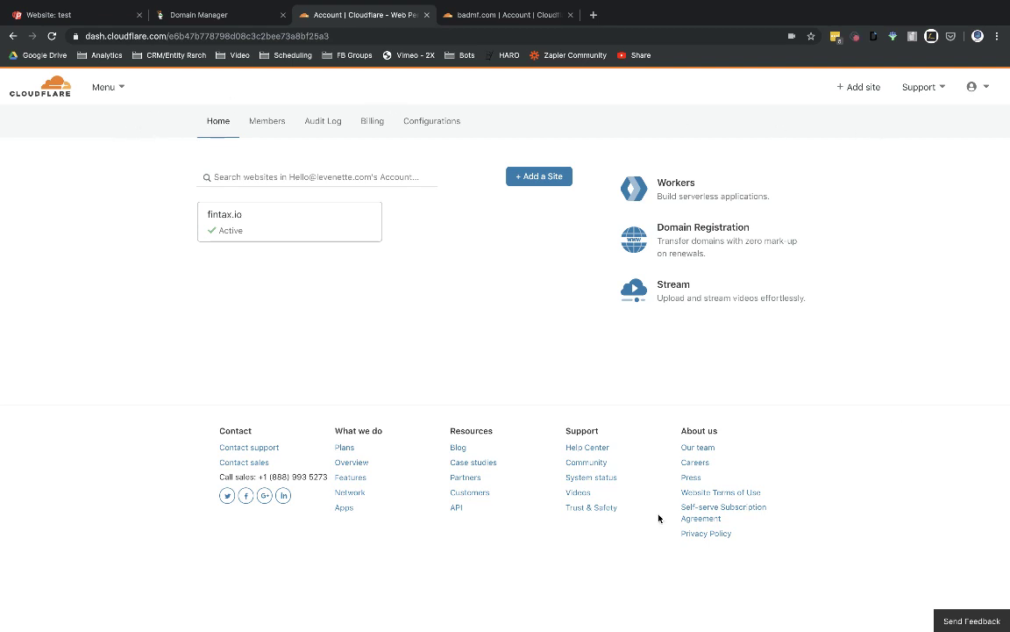
Add cmtaxaccounting.com as a new Cloudflare site and confirm the Free plan for it.
{"action": "left_click", "coordinate": [536, 177]}
{"action": "left_click", "coordinate": [307, 241]}
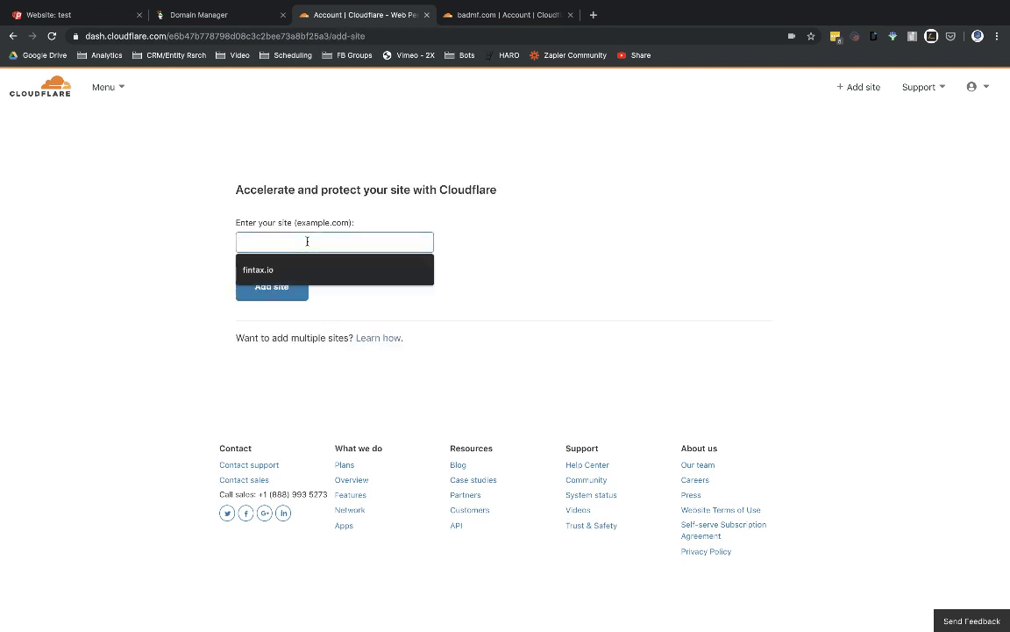
{"action": "key", "text": "ctrl+v"}
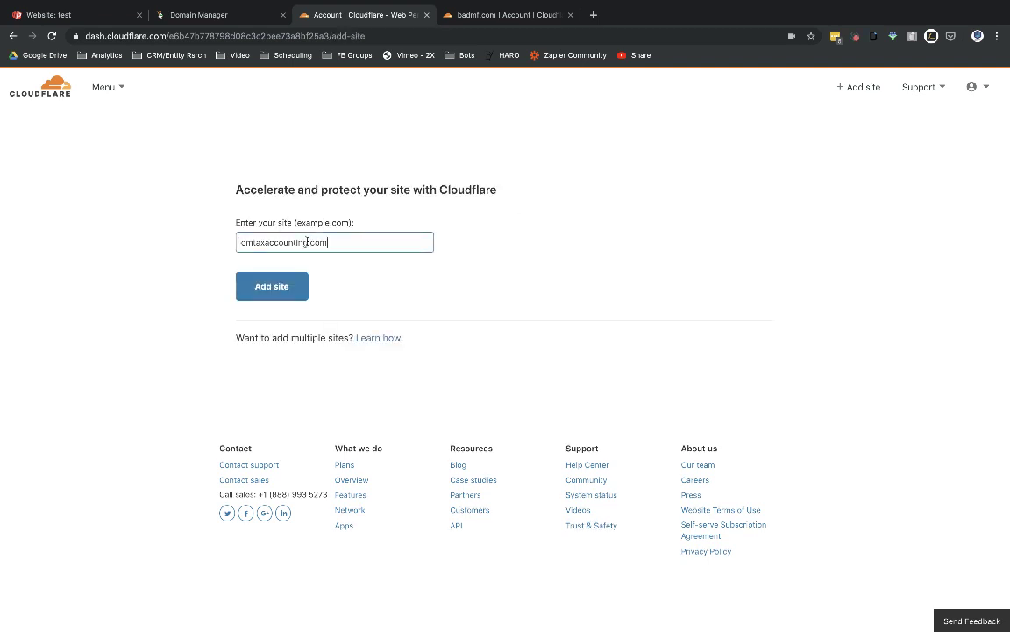
{"action": "left_click", "coordinate": [296, 286]}
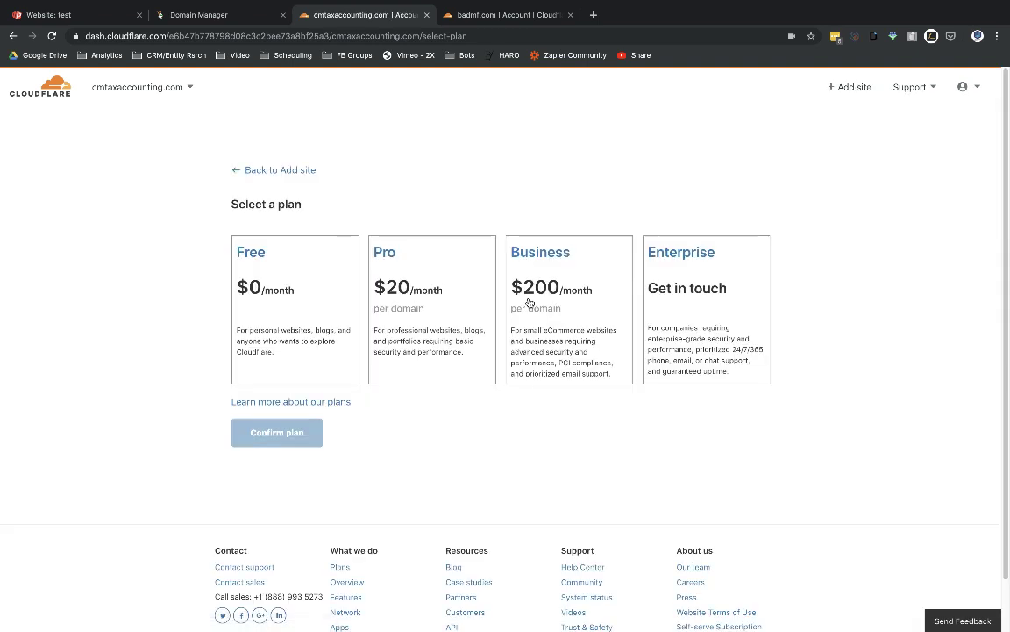
{"action": "left_click", "coordinate": [265, 278]}
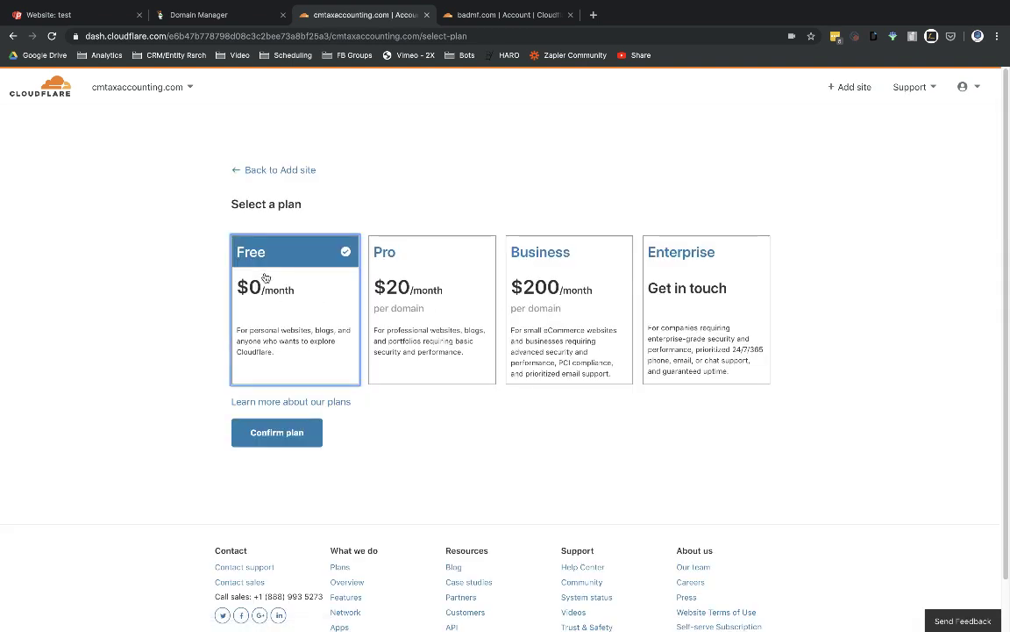
{"action": "left_click", "coordinate": [291, 436]}
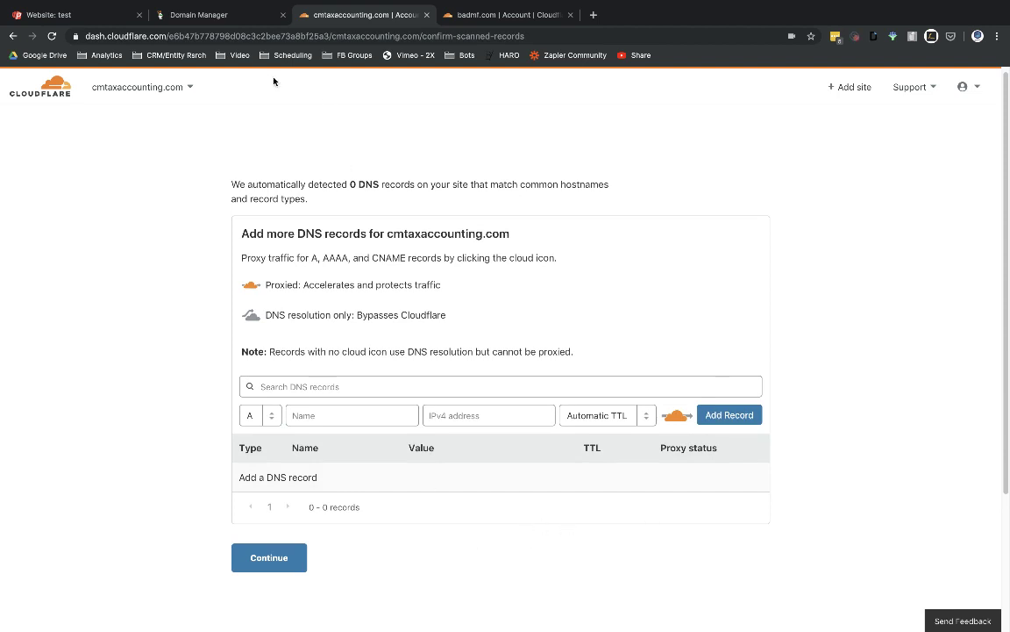
Compare Cloudflare's DNS scan with GoDaddy's records and nameservers for cmtaxaccounting.com, and continue in Cloudflare without adding any records.
{"action": "left_click", "coordinate": [188, 18]}
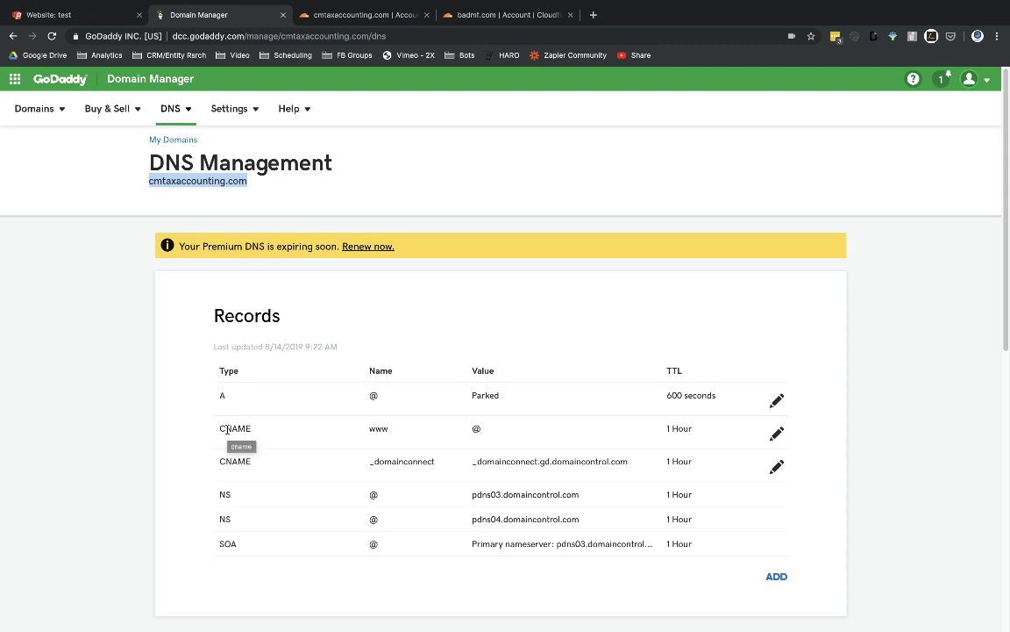
{"action": "left_click", "coordinate": [325, 15]}
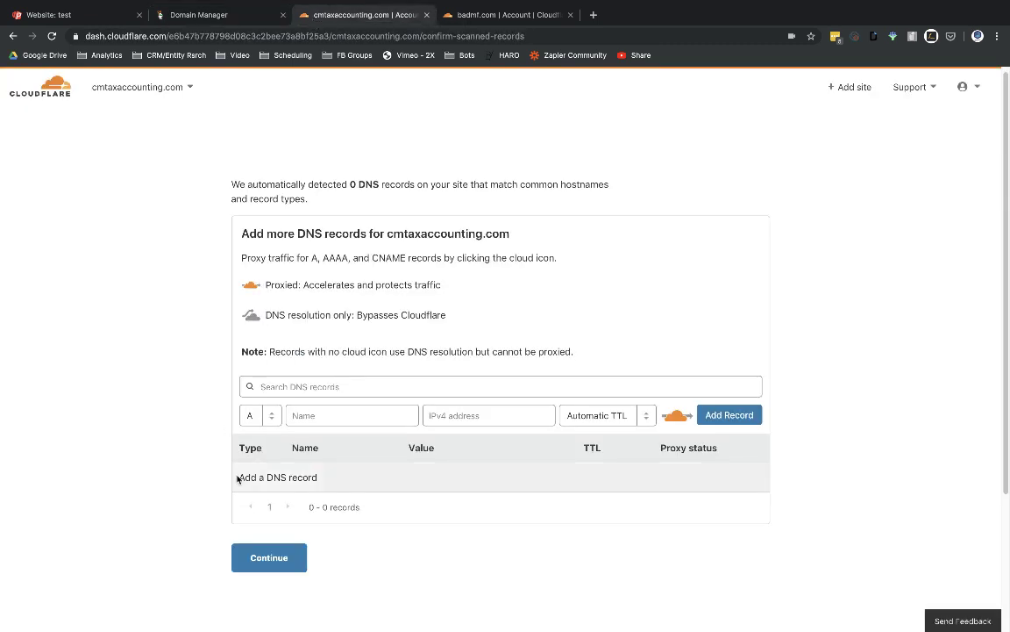
{"action": "left_click", "coordinate": [198, 17]}
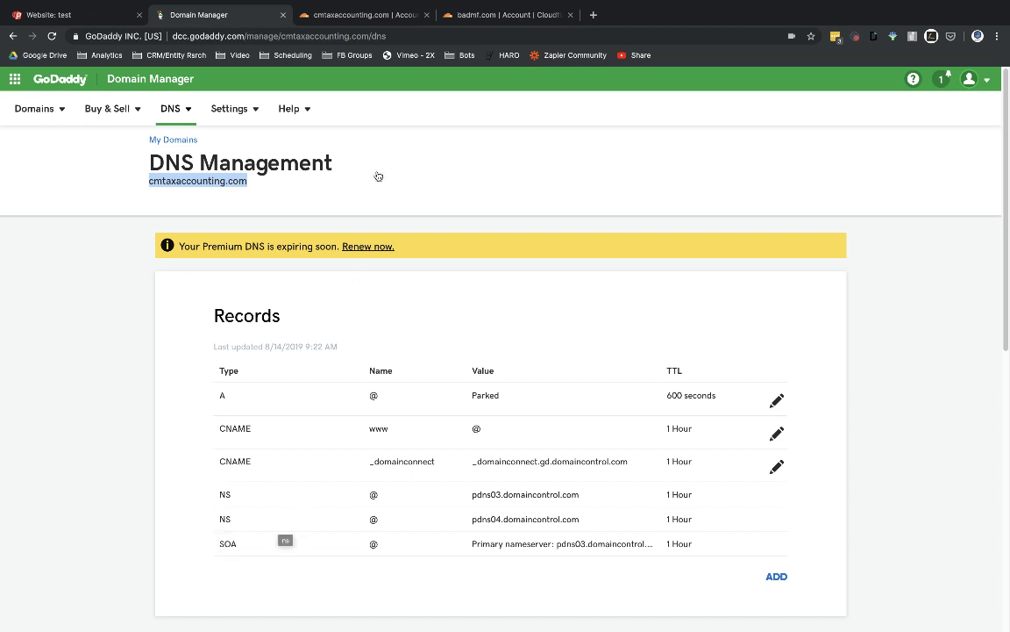
{"action": "left_click", "coordinate": [352, 14]}
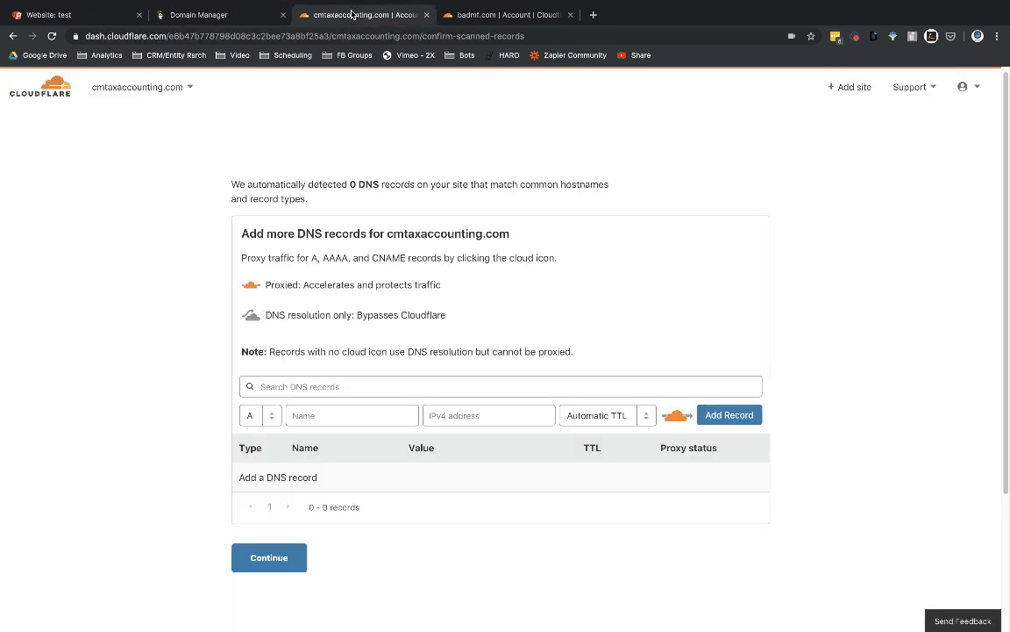
{"action": "left_click", "coordinate": [215, 15]}
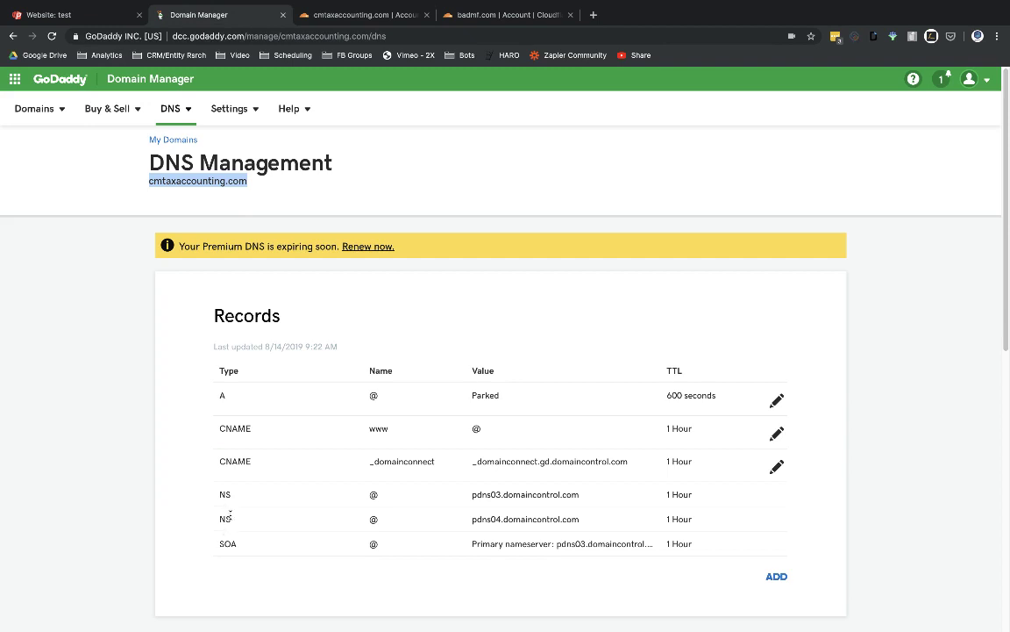
{"action": "scroll", "coordinate": [179, 529], "scroll_direction": "down", "scroll_amount": 5}
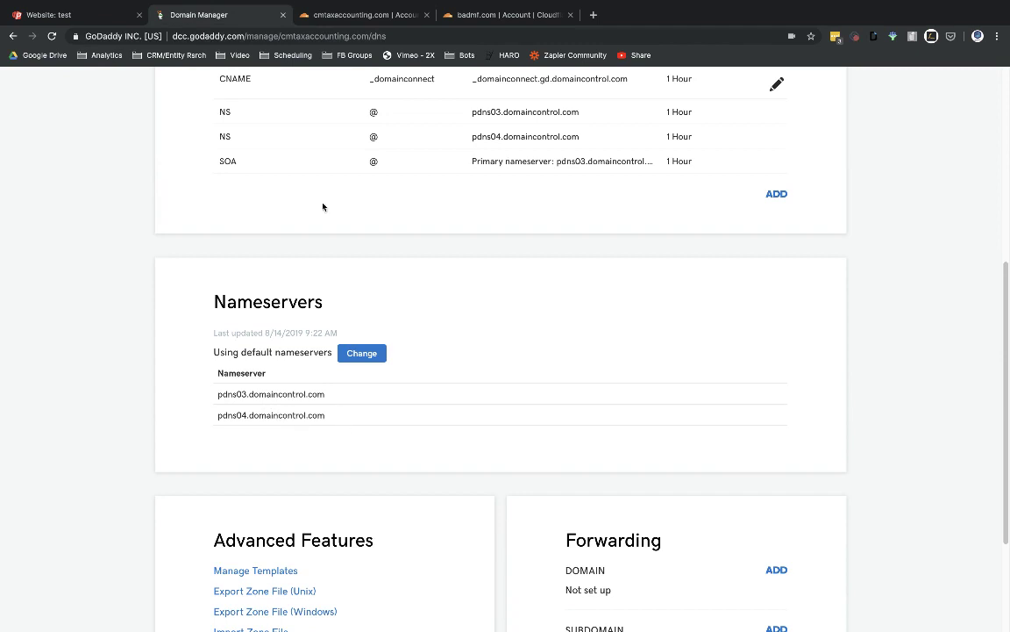
{"action": "left_click", "coordinate": [299, 15]}
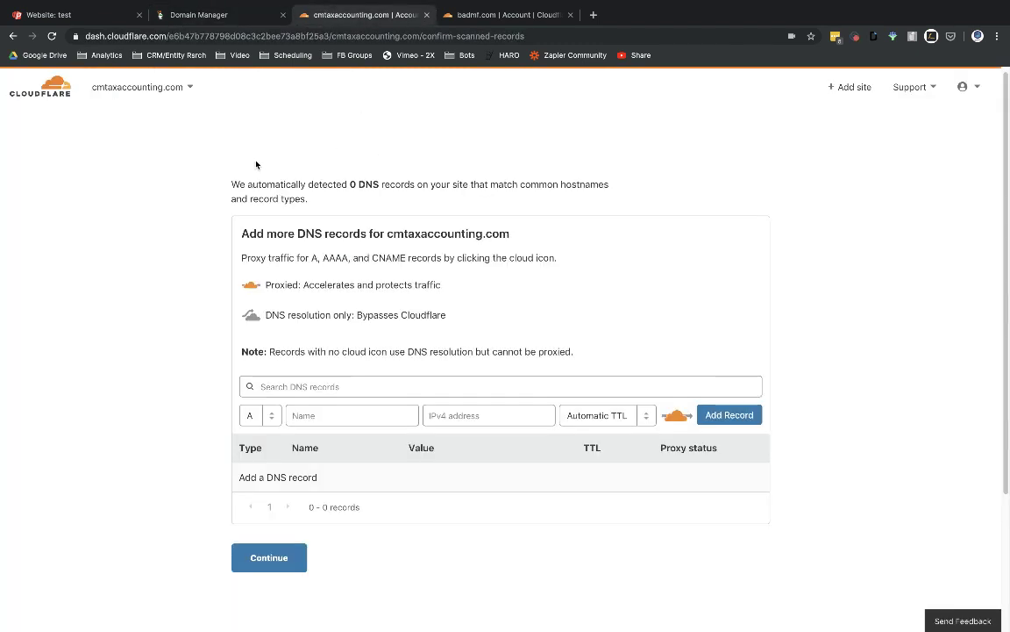
{"action": "left_click", "coordinate": [264, 558]}
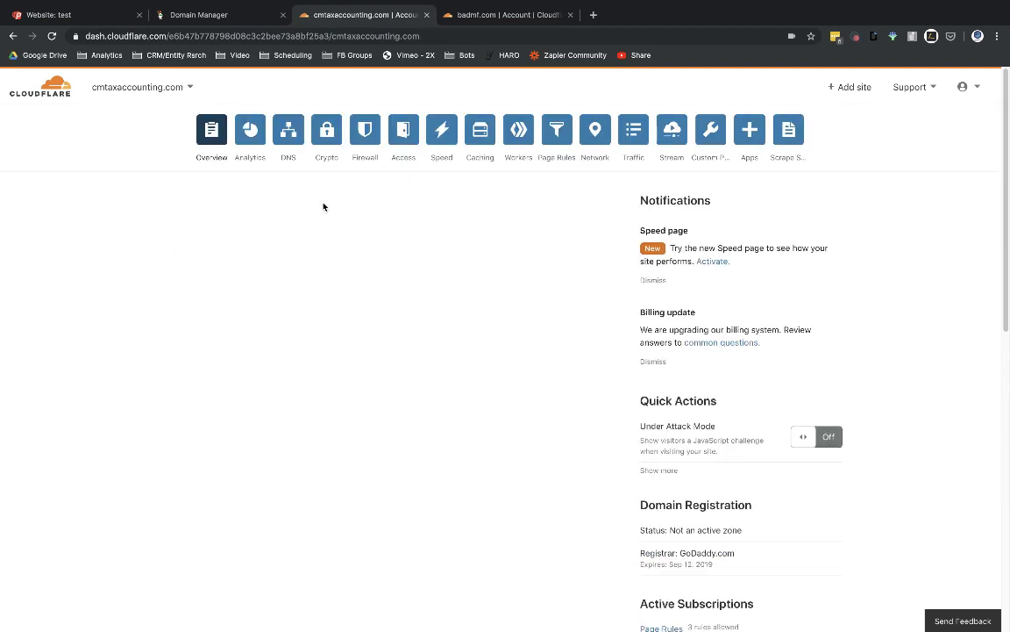
Look through the Cloudflare overview page of cmtaxaccounting.com for the nameserver instructions.
{"action": "scroll", "coordinate": [491, 457], "scroll_direction": "down", "scroll_amount": 2}
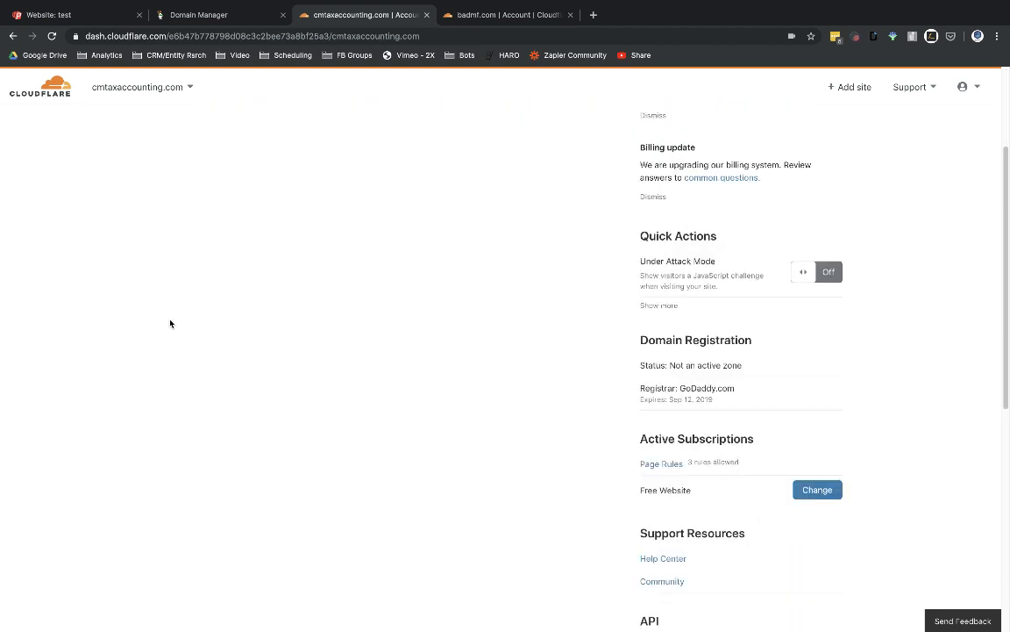
{"action": "scroll", "coordinate": [170, 322], "scroll_direction": "up", "scroll_amount": 2}
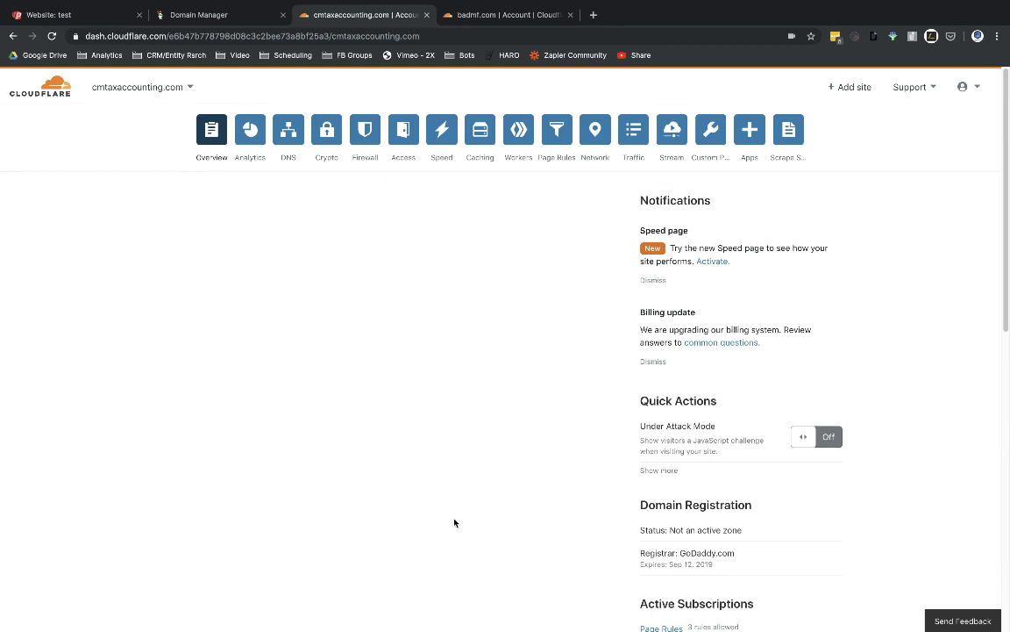
{"action": "scroll", "coordinate": [454, 522], "scroll_direction": "down", "scroll_amount": 1}
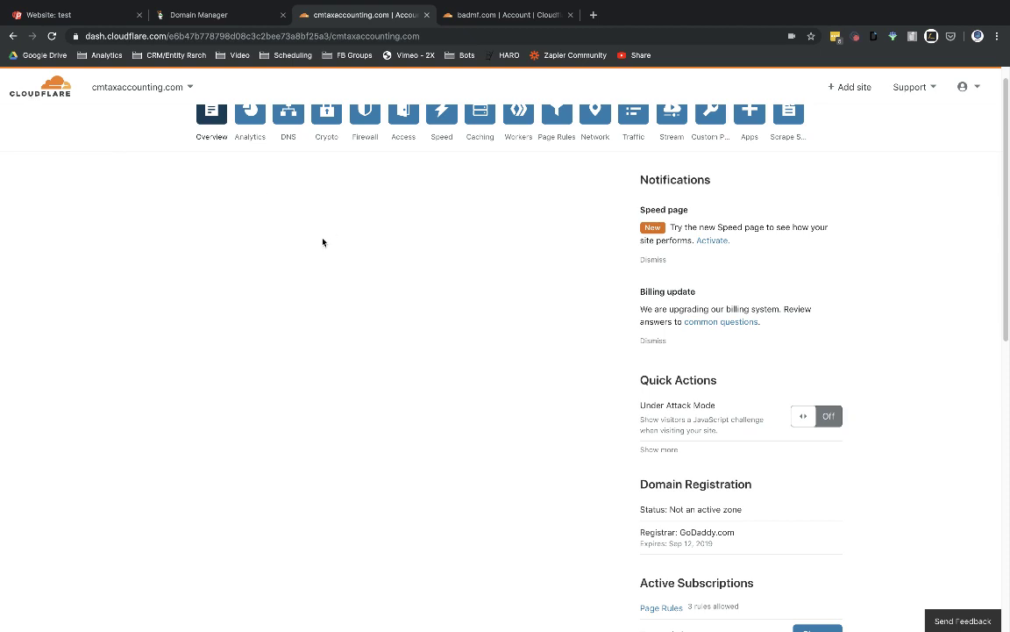
{"action": "scroll", "coordinate": [316, 296], "scroll_direction": "down", "scroll_amount": 3}
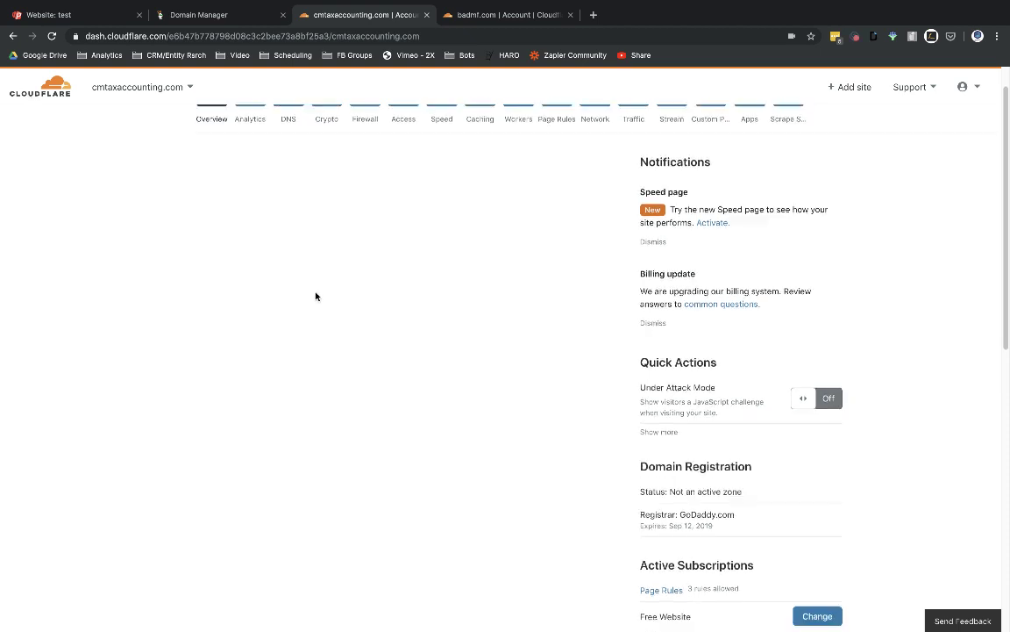
{"action": "scroll", "coordinate": [316, 296], "scroll_direction": "down", "scroll_amount": 3}
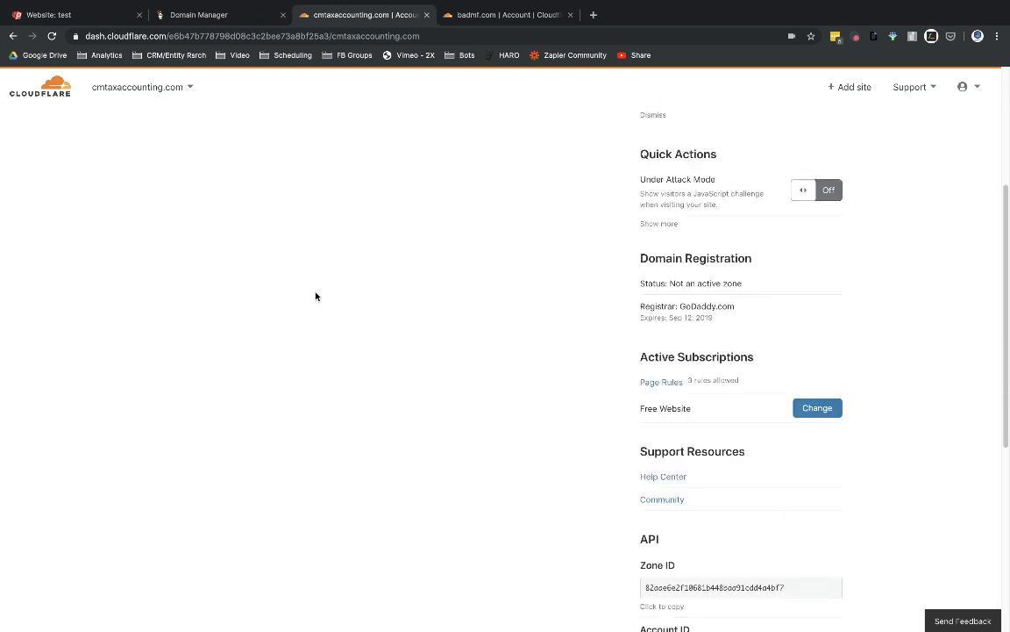
{"action": "scroll", "coordinate": [316, 296], "scroll_direction": "down", "scroll_amount": 3}
{"action": "scroll", "coordinate": [316, 296], "scroll_direction": "down", "scroll_amount": 5}
{"action": "scroll", "coordinate": [315, 296], "scroll_direction": "up", "scroll_amount": 14}
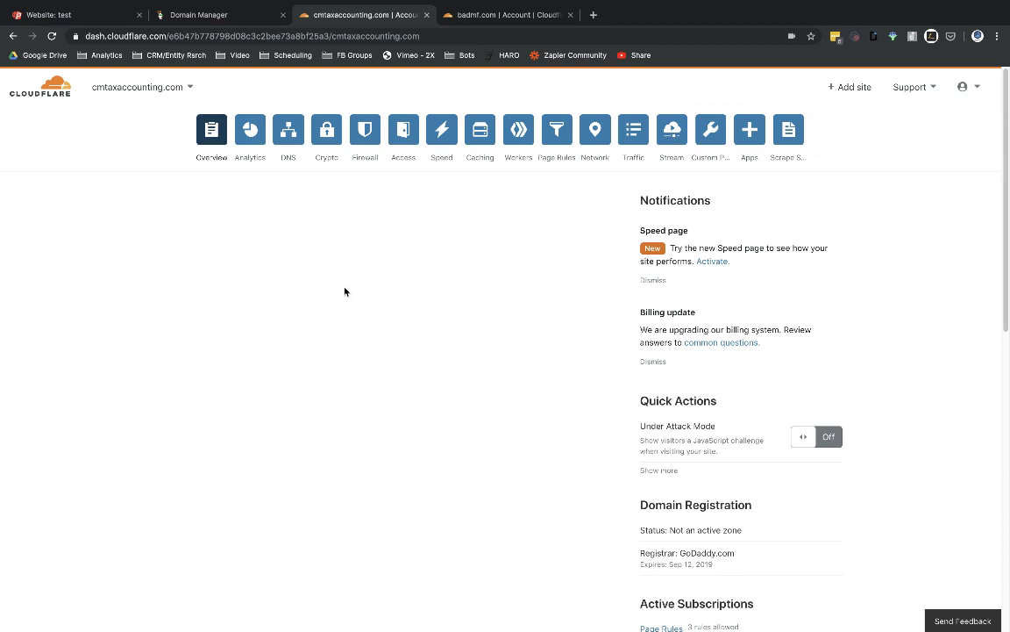
Review Cloudflare's nameserver change directions for badmf.com and check them against the GoDaddy DNS page of cmtaxaccounting.com.
{"action": "left_click", "coordinate": [455, 18]}
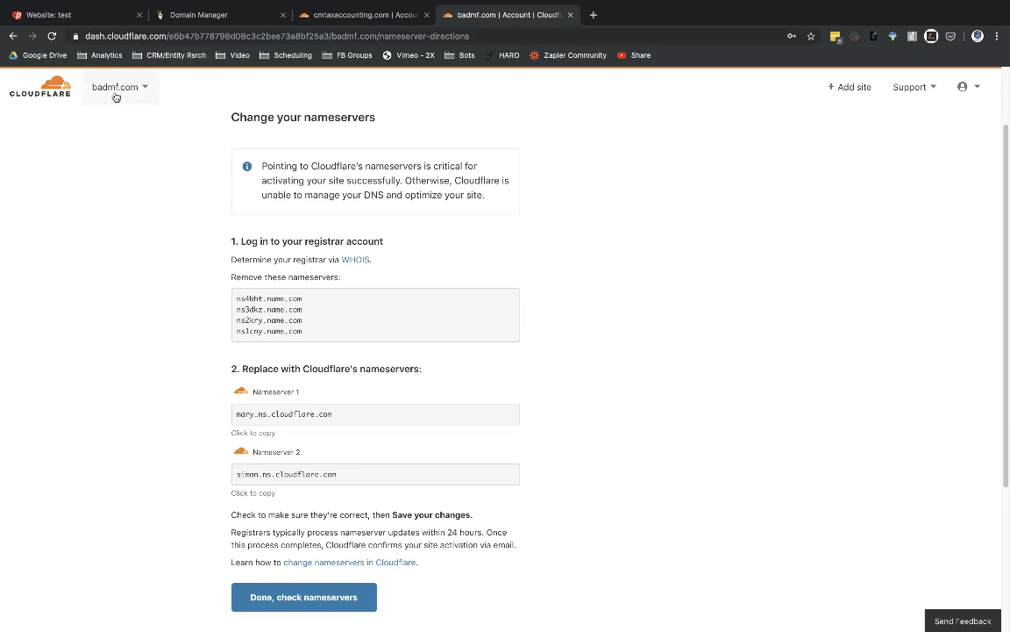
{"action": "scroll", "coordinate": [190, 187], "scroll_direction": "up", "scroll_amount": 1}
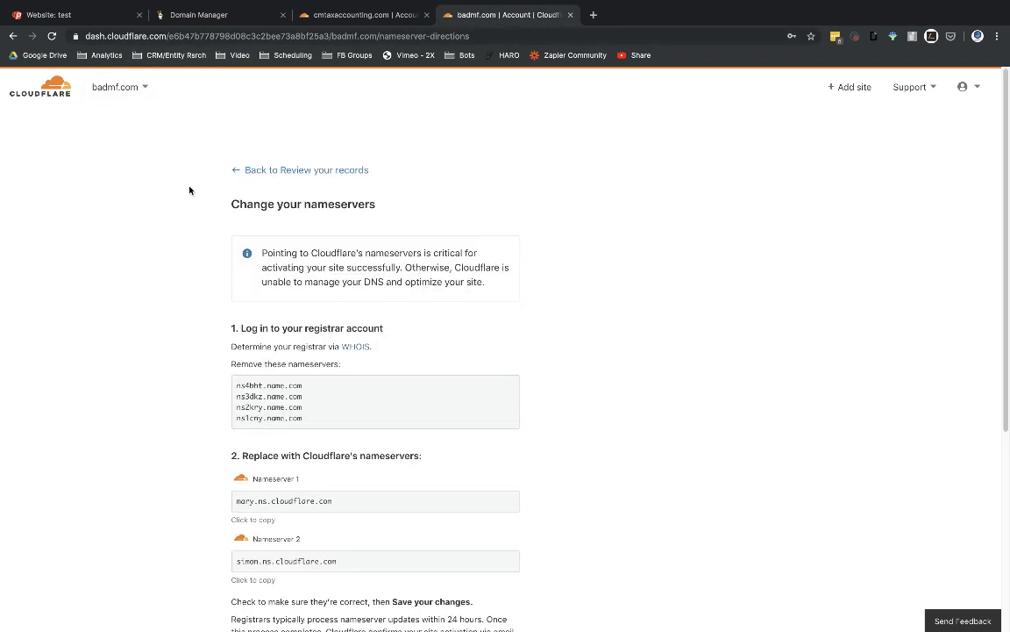
{"action": "scroll", "coordinate": [599, 525], "scroll_direction": "down", "scroll_amount": 4}
{"action": "scroll", "coordinate": [269, 474], "scroll_direction": "up", "scroll_amount": 2}
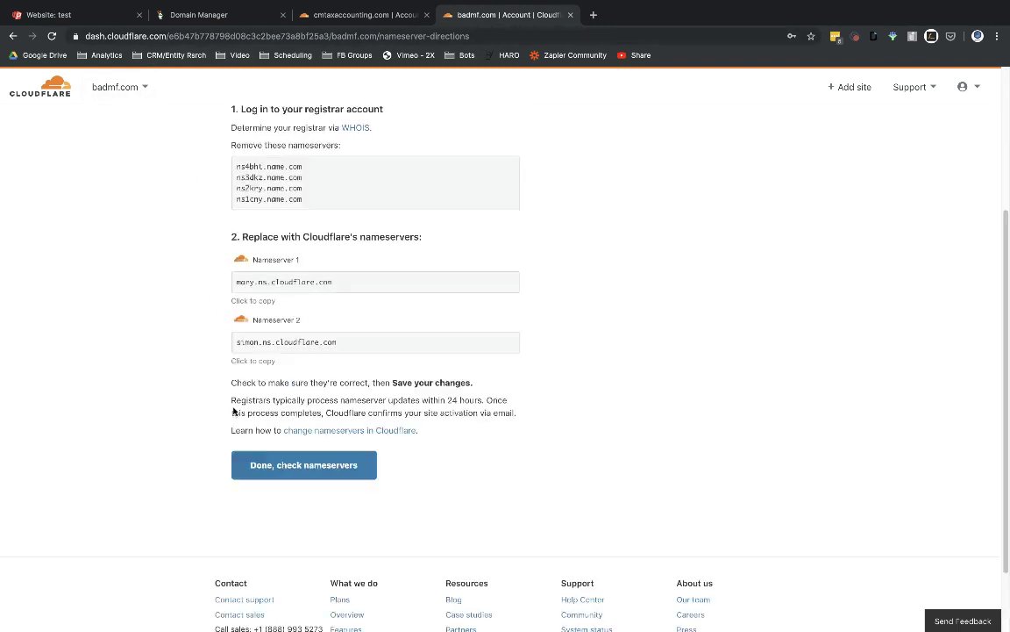
{"action": "left_click", "coordinate": [359, 15]}
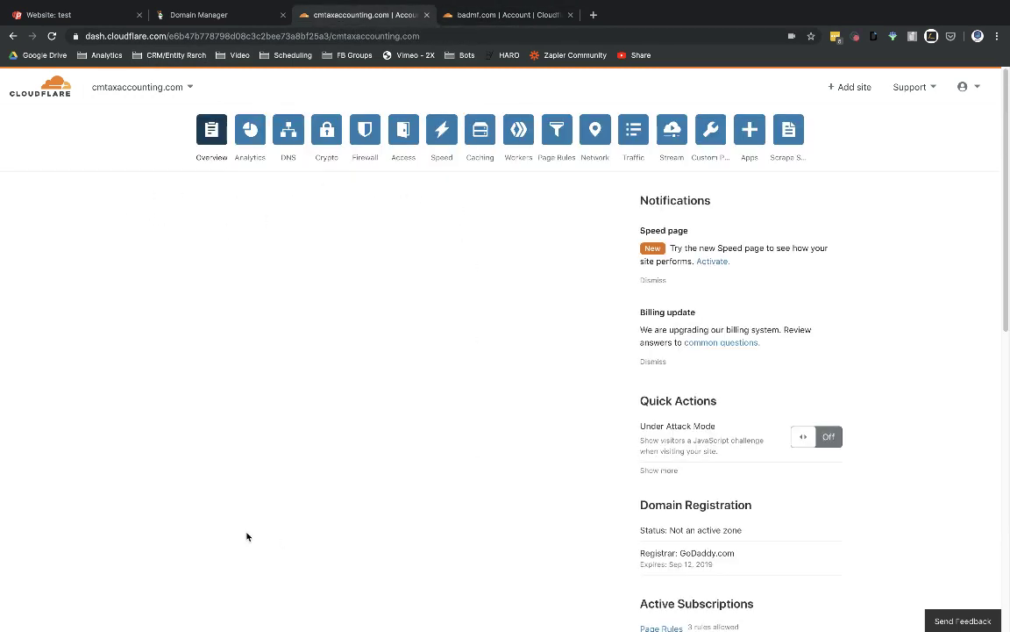
{"action": "left_click", "coordinate": [443, 18]}
{"action": "scroll", "coordinate": [550, 295], "scroll_direction": "up", "scroll_amount": 2}
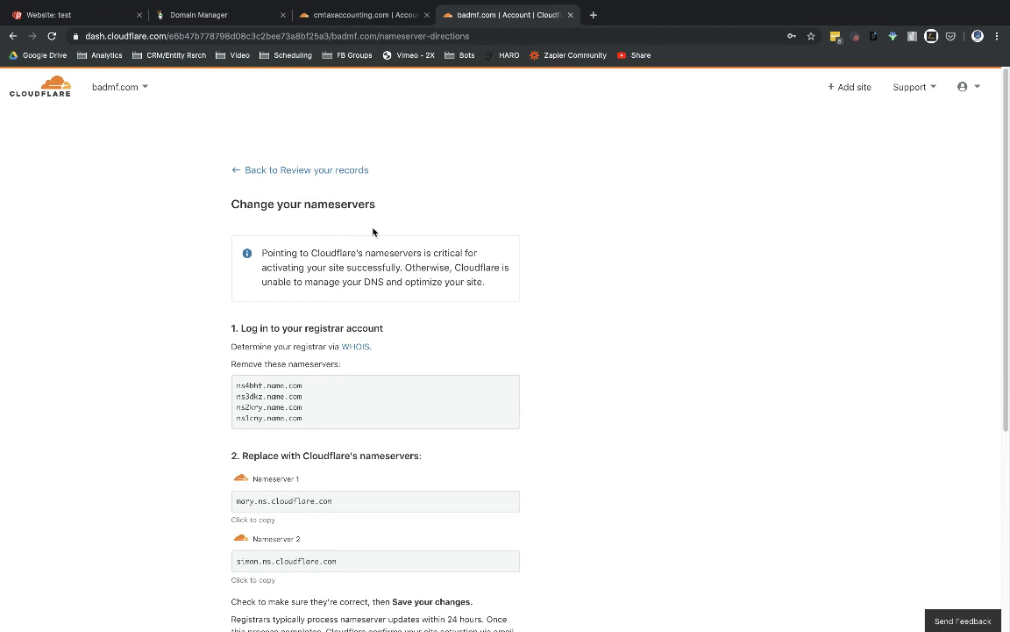
{"action": "scroll", "coordinate": [426, 224], "scroll_direction": "down", "scroll_amount": 1}
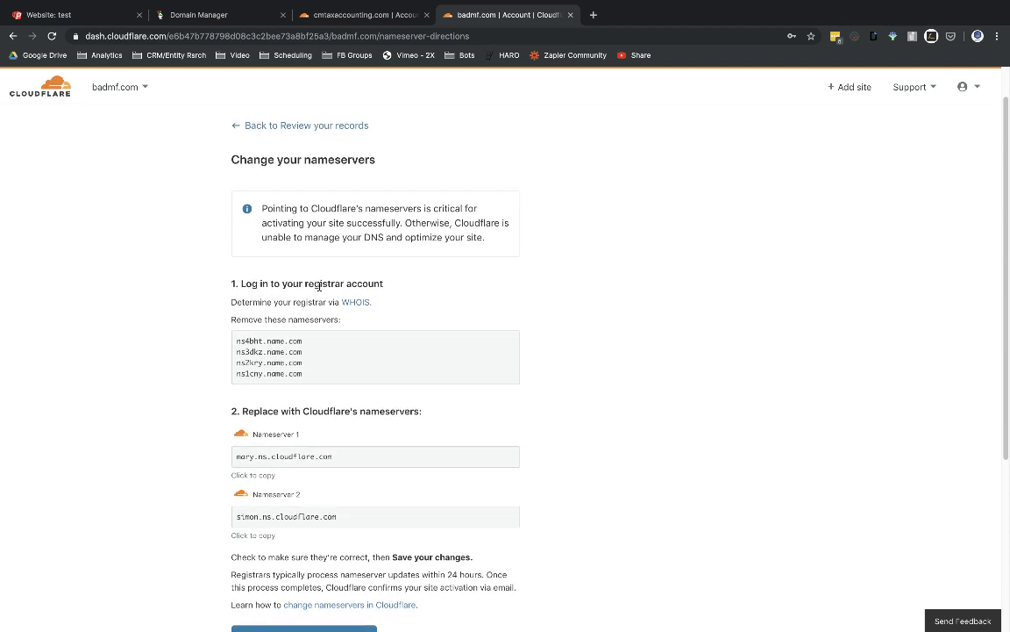
{"action": "left_click", "coordinate": [202, 15]}
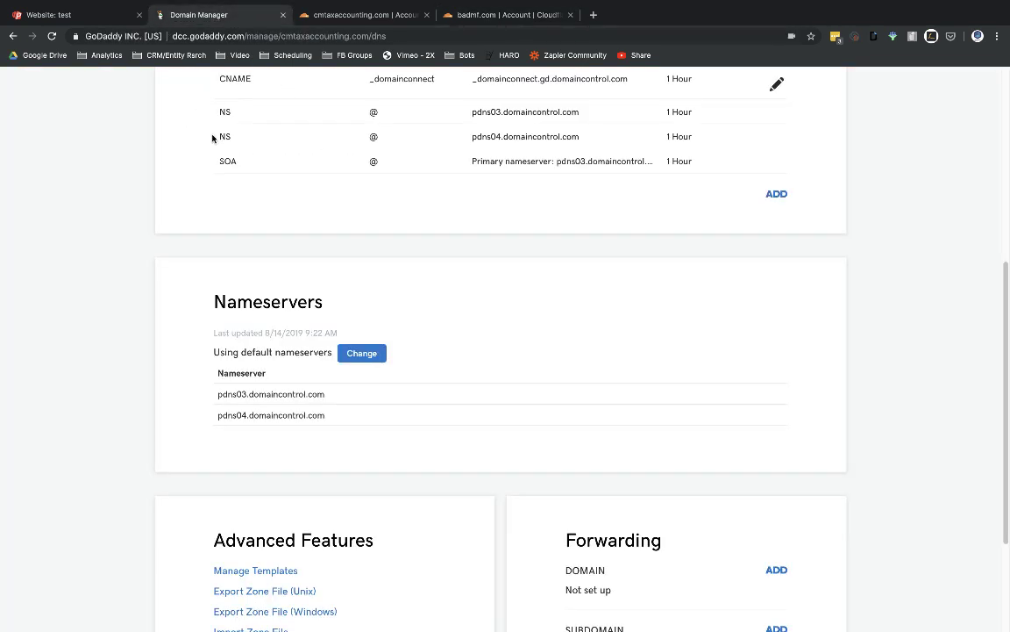
{"action": "scroll", "coordinate": [105, 132], "scroll_direction": "up", "scroll_amount": 5}
{"action": "scroll", "coordinate": [943, 419], "scroll_direction": "down", "scroll_amount": 5}
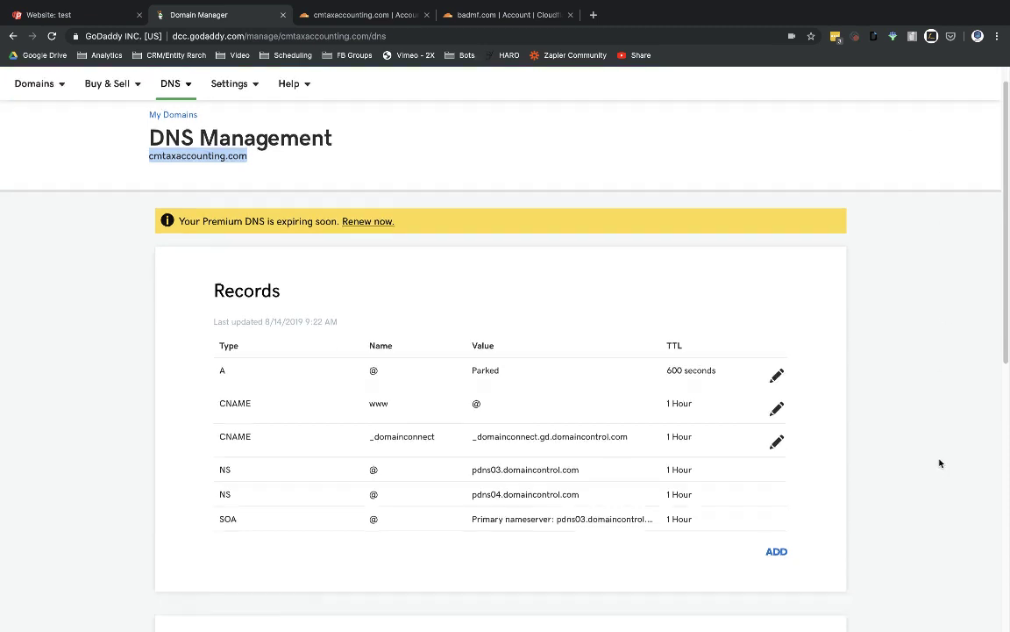
Copy Cloudflare's Nameserver 1, mary.ns.cloudflare.com, from the badmf.com directions and return to the GoDaddy DNS page.
{"action": "left_click", "coordinate": [507, 15]}
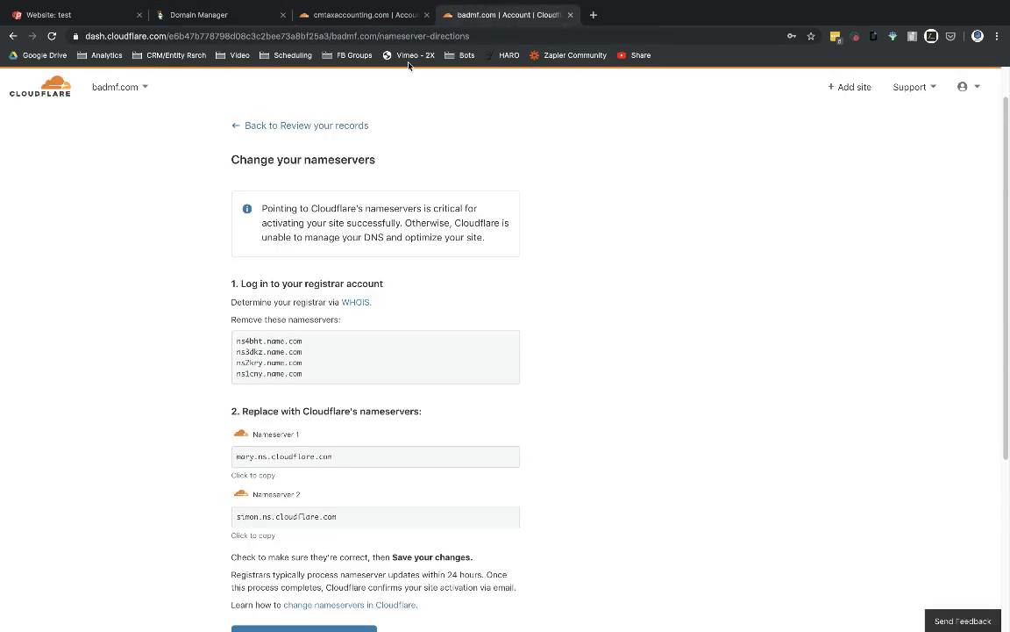
{"action": "scroll", "coordinate": [420, 320], "scroll_direction": "down", "scroll_amount": 2}
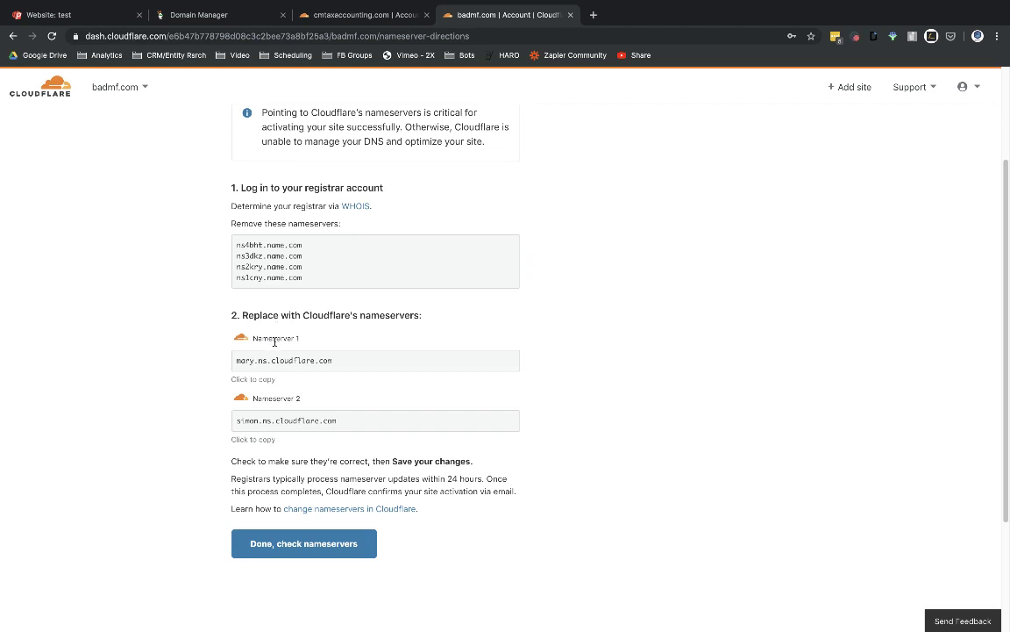
{"action": "left_click", "coordinate": [246, 380]}
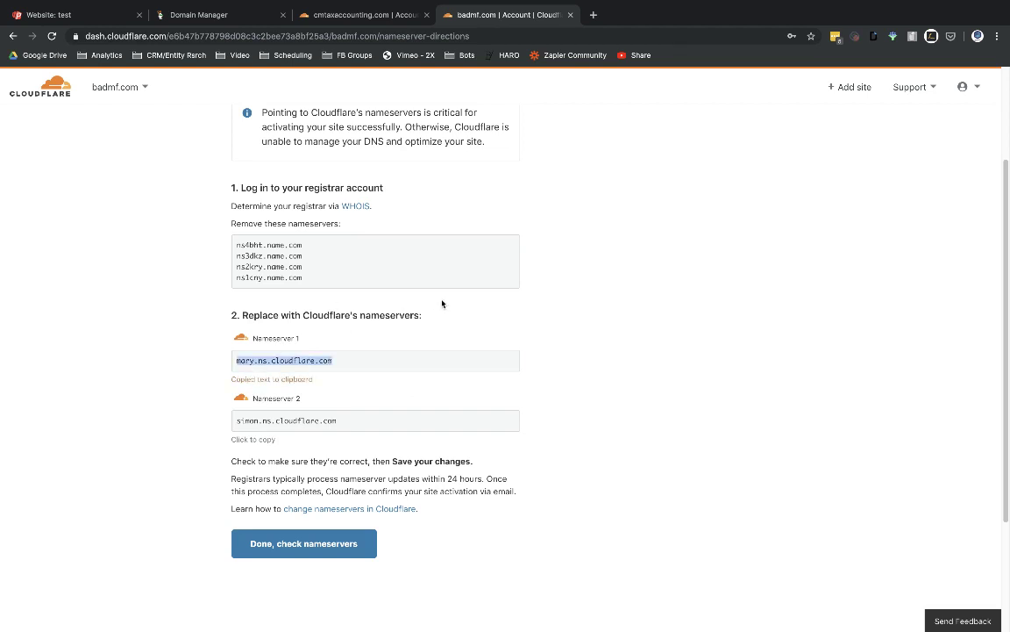
{"action": "left_click", "coordinate": [201, 17]}
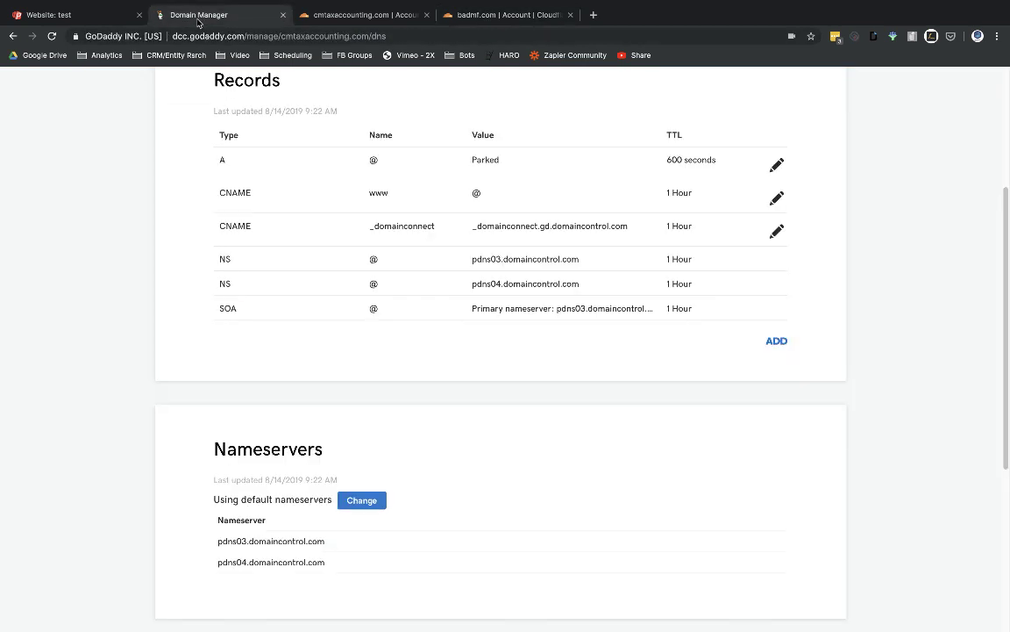
{"action": "scroll", "coordinate": [448, 446], "scroll_direction": "down", "scroll_amount": 1}
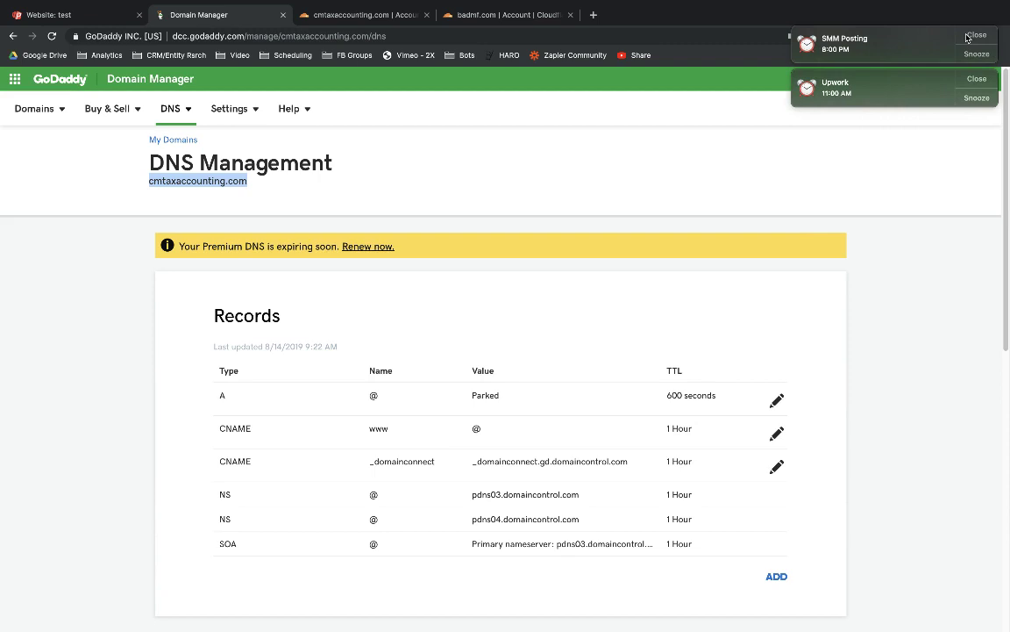
Dismiss the reminder notifications and switch the nameserver type of cmtaxaccounting.com to Custom.
{"action": "left_click", "coordinate": [974, 35]}
{"action": "left_click", "coordinate": [973, 35]}
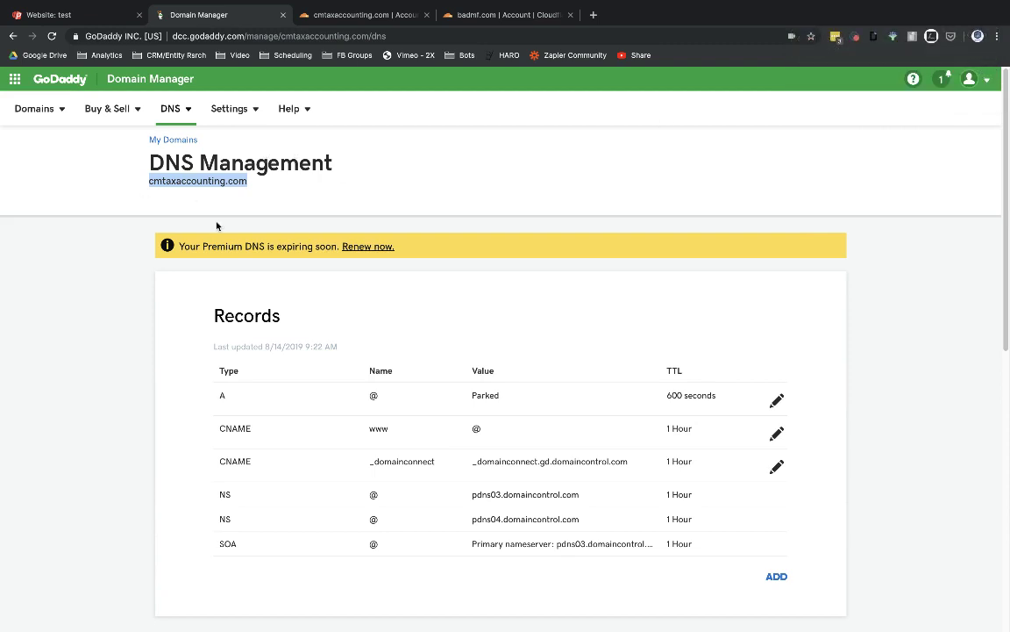
{"action": "scroll", "coordinate": [211, 228], "scroll_direction": "down", "scroll_amount": 1}
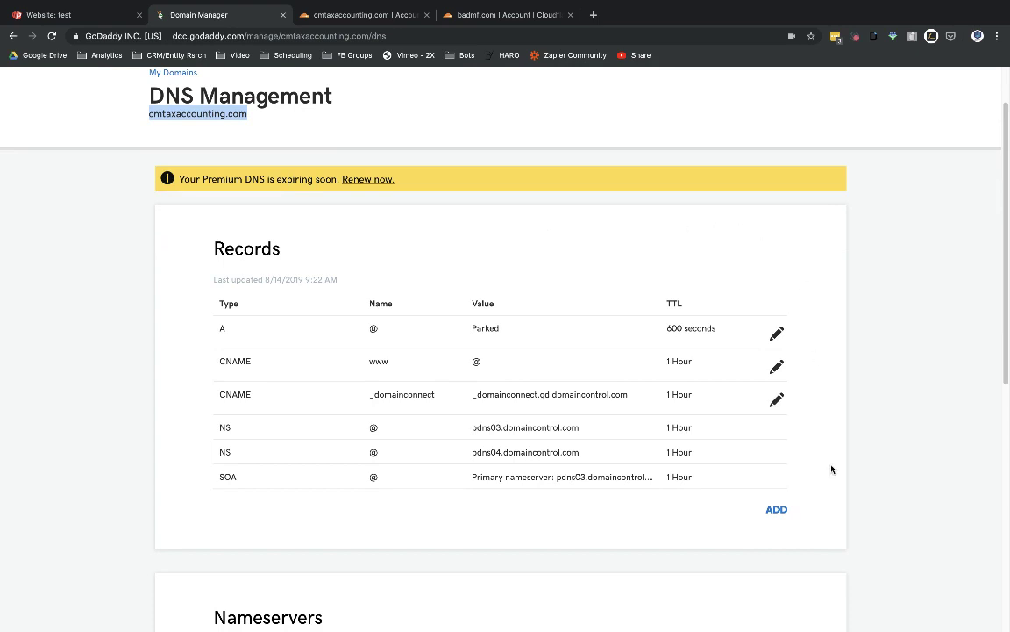
{"action": "scroll", "coordinate": [228, 236], "scroll_direction": "down", "scroll_amount": 4}
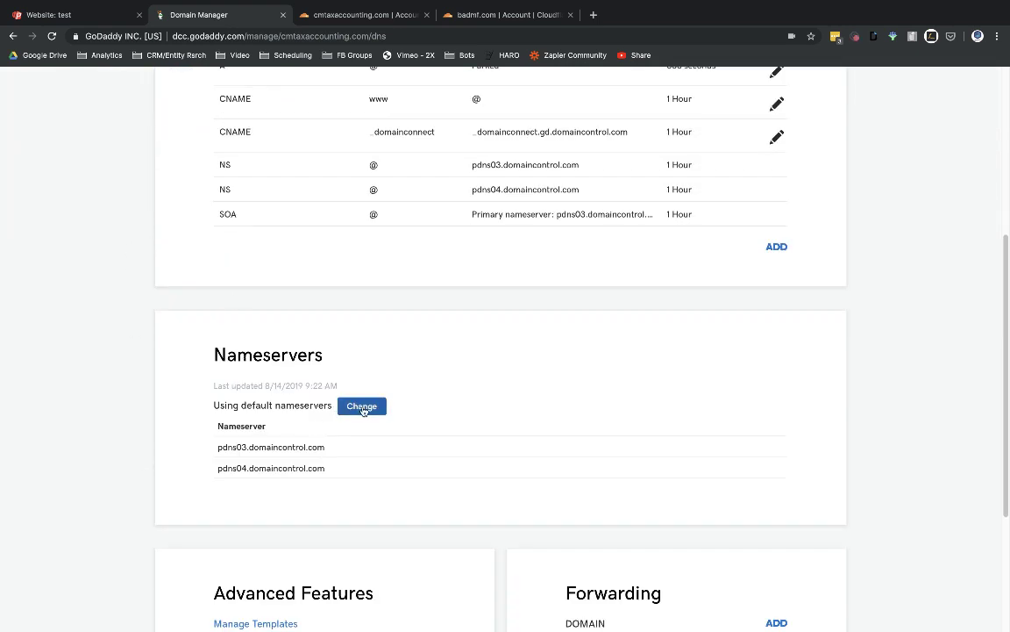
{"action": "left_click", "coordinate": [362, 408]}
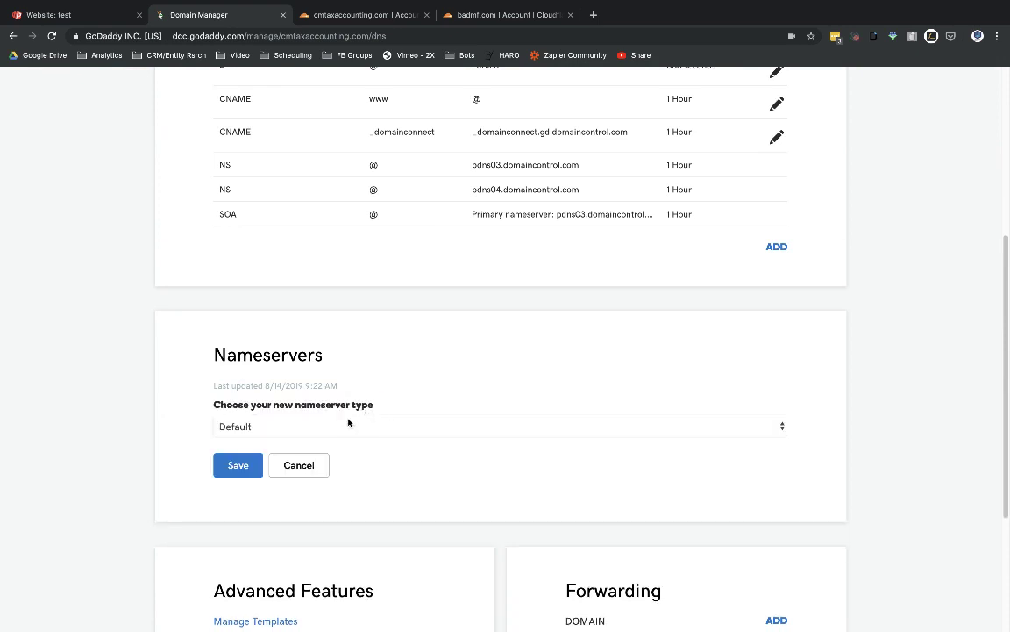
{"action": "left_click", "coordinate": [316, 426]}
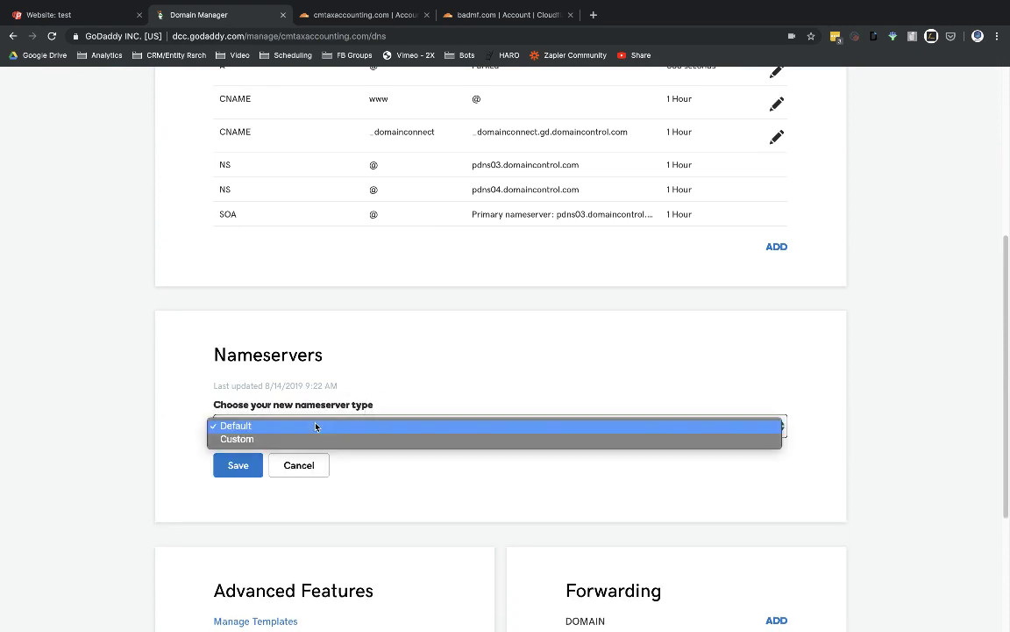
{"action": "left_click", "coordinate": [259, 443]}
{"action": "scroll", "coordinate": [154, 450], "scroll_direction": "down", "scroll_amount": 2}
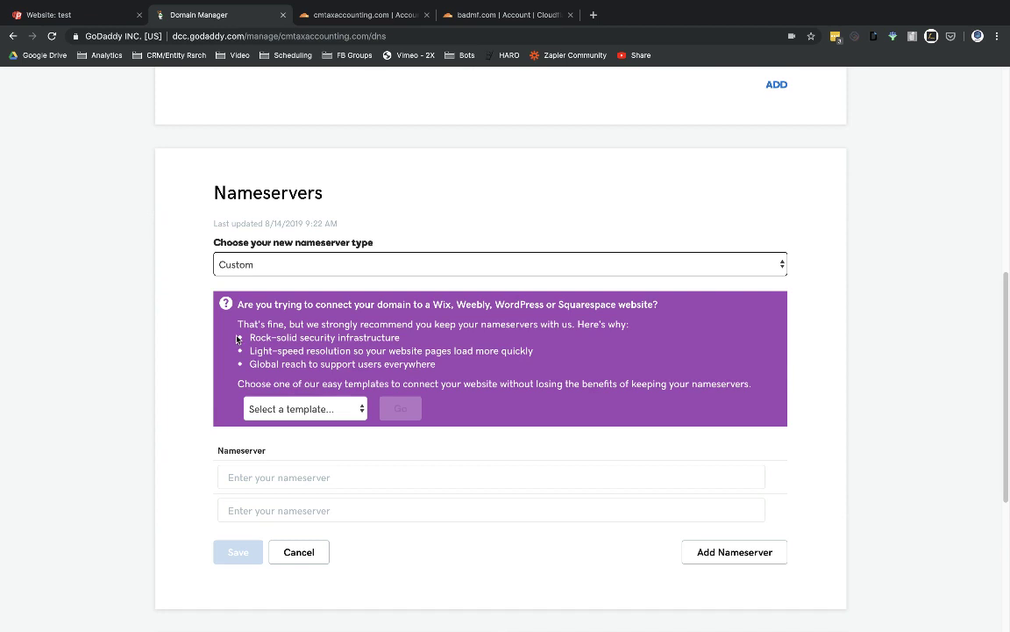
Enter the copied mary.ns.cloudflare.com as the first custom nameserver of cmtaxaccounting.com.
{"action": "scroll", "coordinate": [552, 364], "scroll_direction": "down", "scroll_amount": 2}
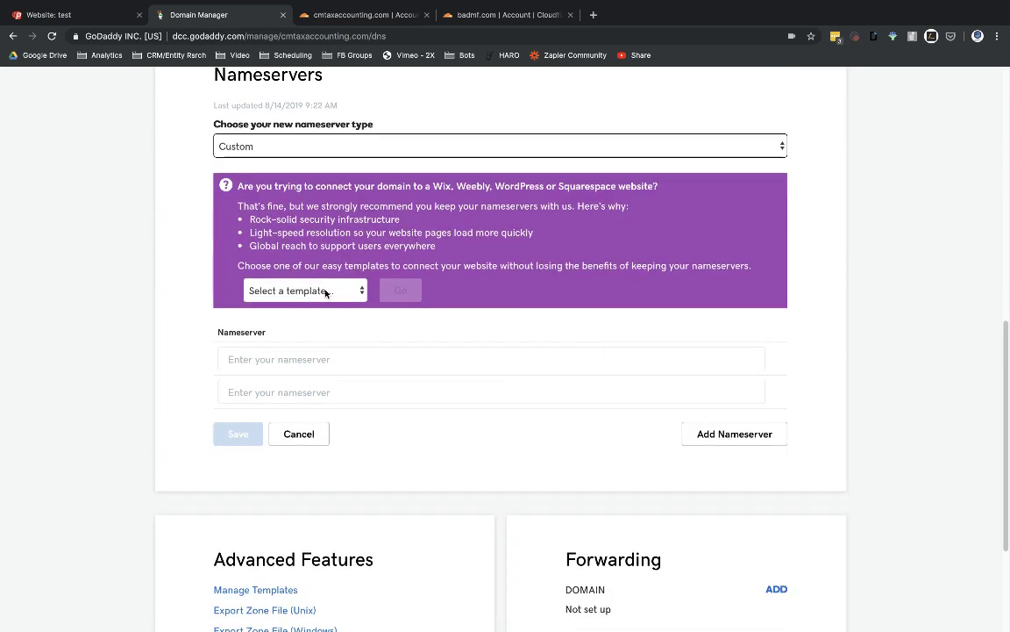
{"action": "left_click", "coordinate": [271, 358]}
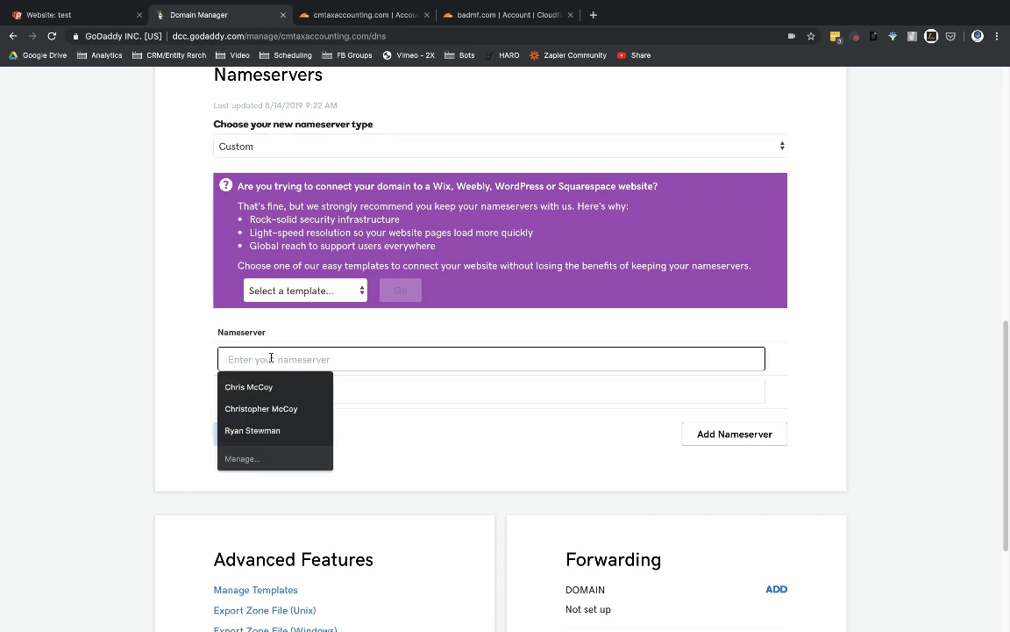
{"action": "key", "text": "ctrl+v"}
{"action": "left_click", "coordinate": [165, 350]}
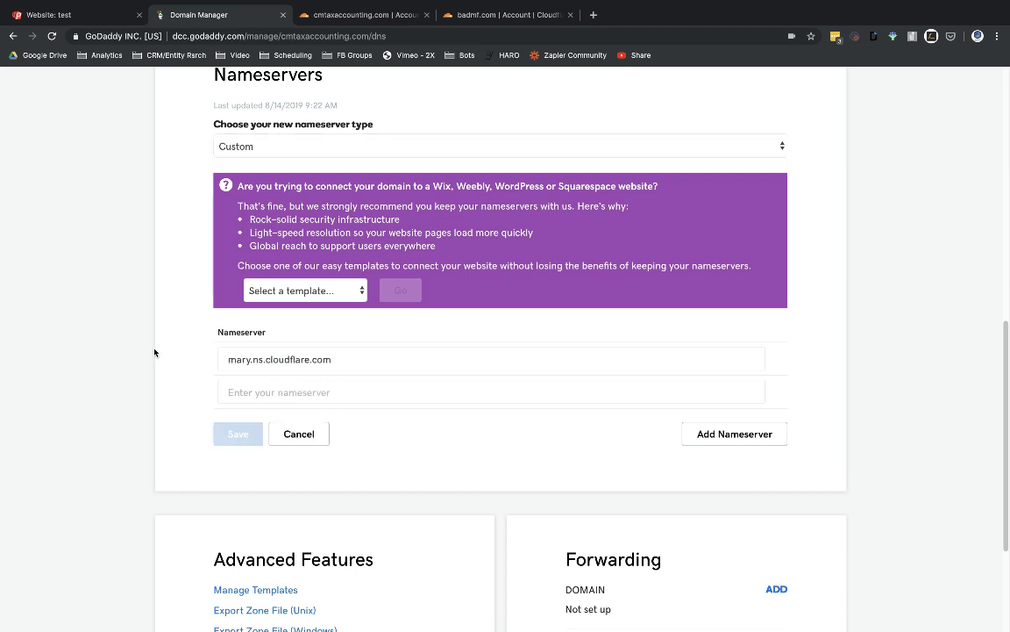
Copy Cloudflare's Nameserver 2, simon.ns.cloudflare.com, into GoDaddy's second nameserver entry and save the custom nameservers.
{"action": "left_click", "coordinate": [494, 14]}
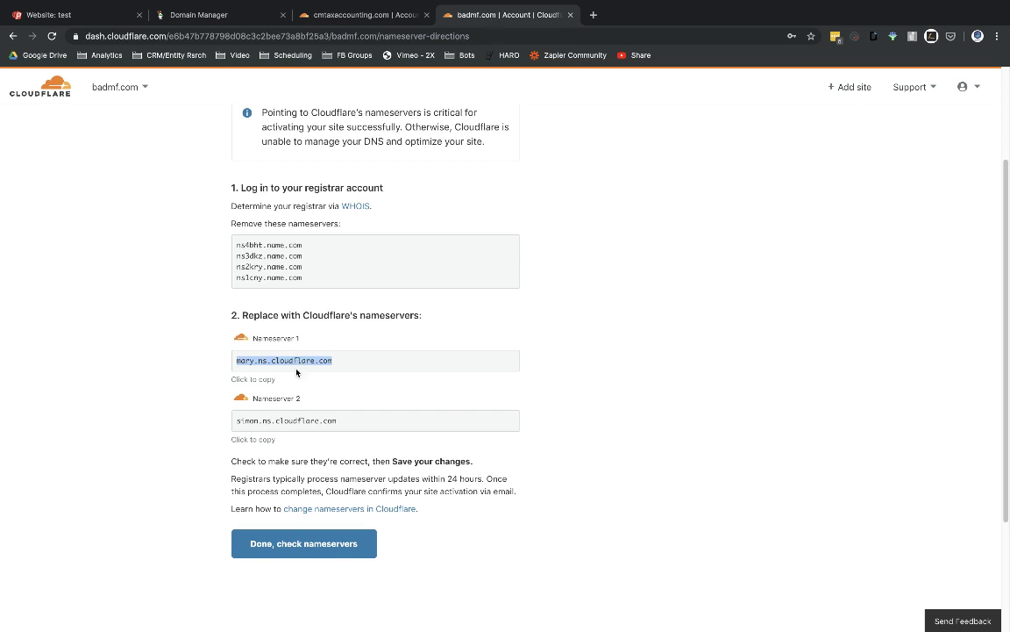
{"action": "left_click", "coordinate": [247, 440]}
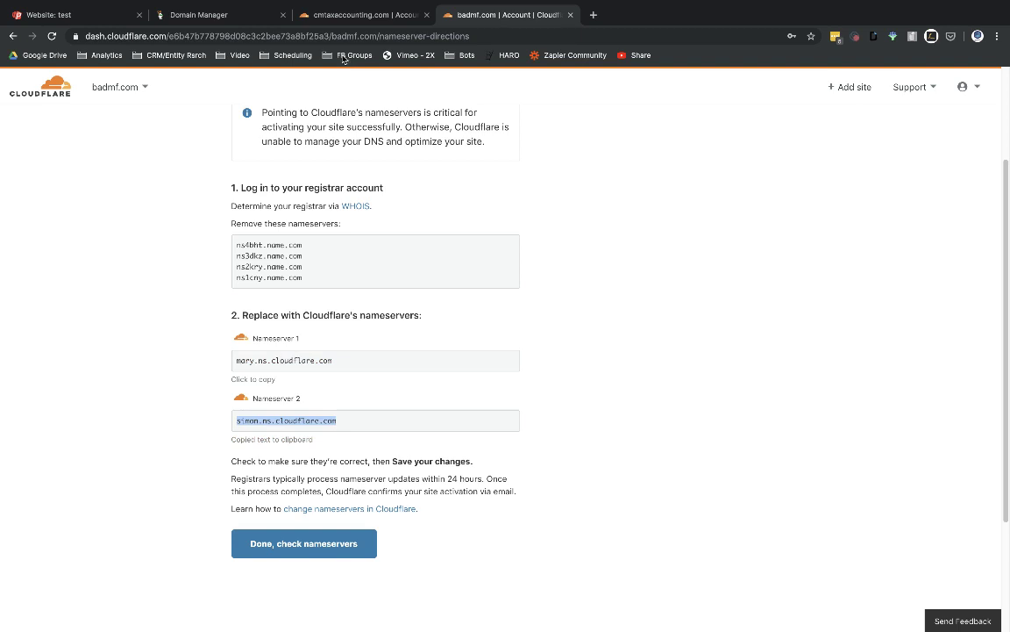
{"action": "left_click", "coordinate": [189, 14]}
{"action": "left_click", "coordinate": [270, 392]}
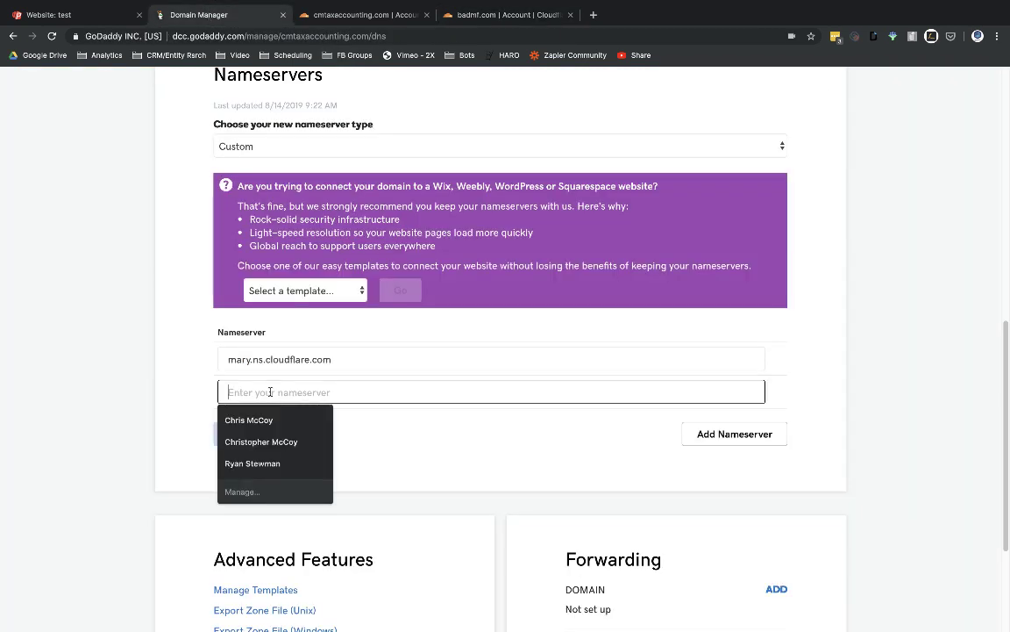
{"action": "key", "text": "ctrl+v"}
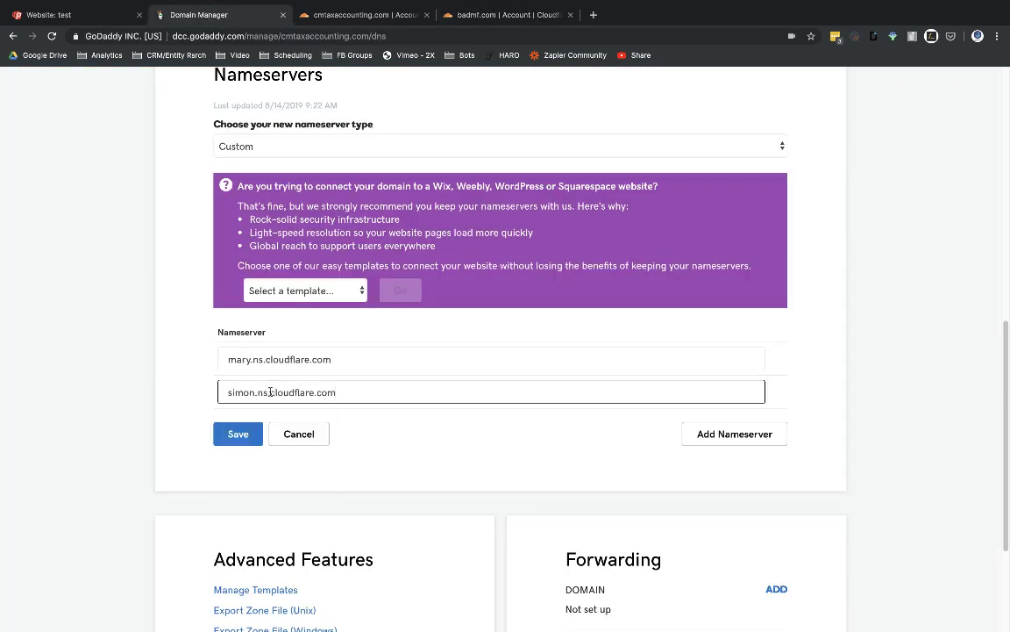
{"action": "left_click", "coordinate": [235, 435]}
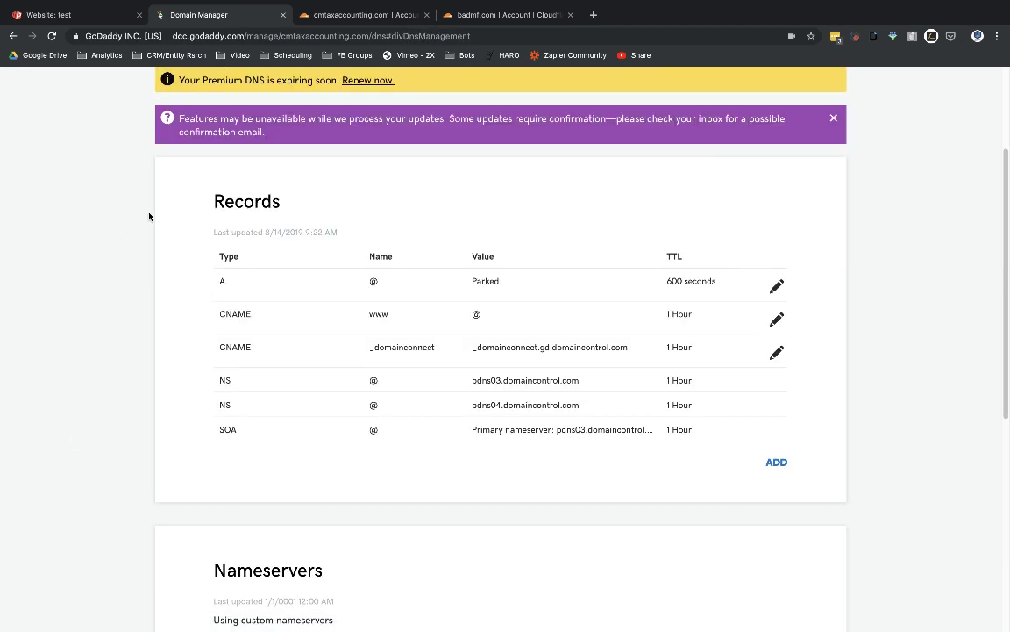
Reload the GoDaddy DNS page of cmtaxaccounting.com and review Cloudflare's nameserver directions for badmf.com down to the nameserver check.
{"action": "left_click", "coordinate": [52, 36]}
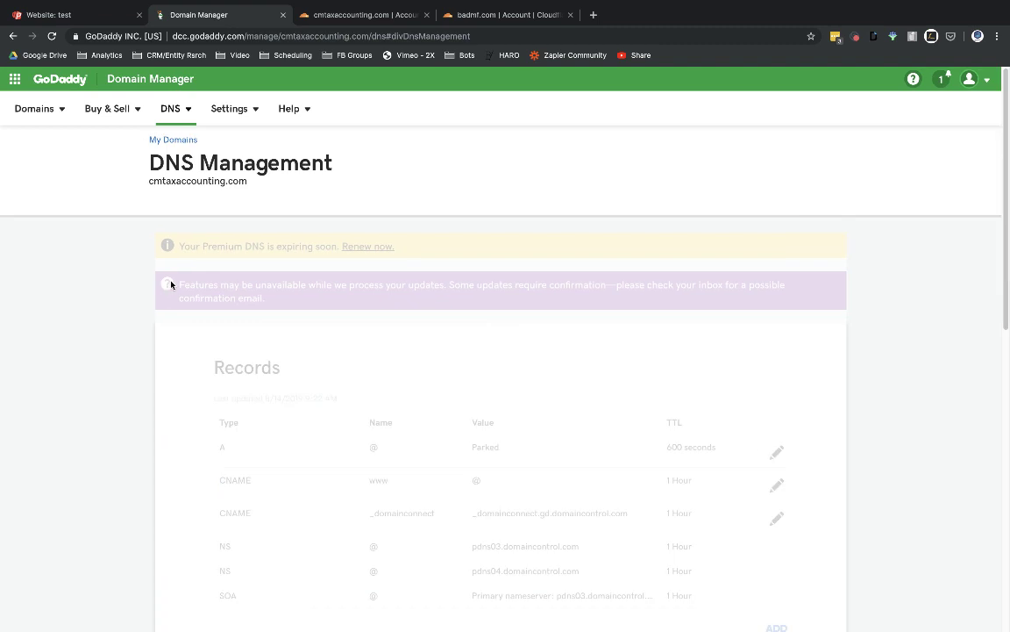
{"action": "left_click", "coordinate": [53, 35]}
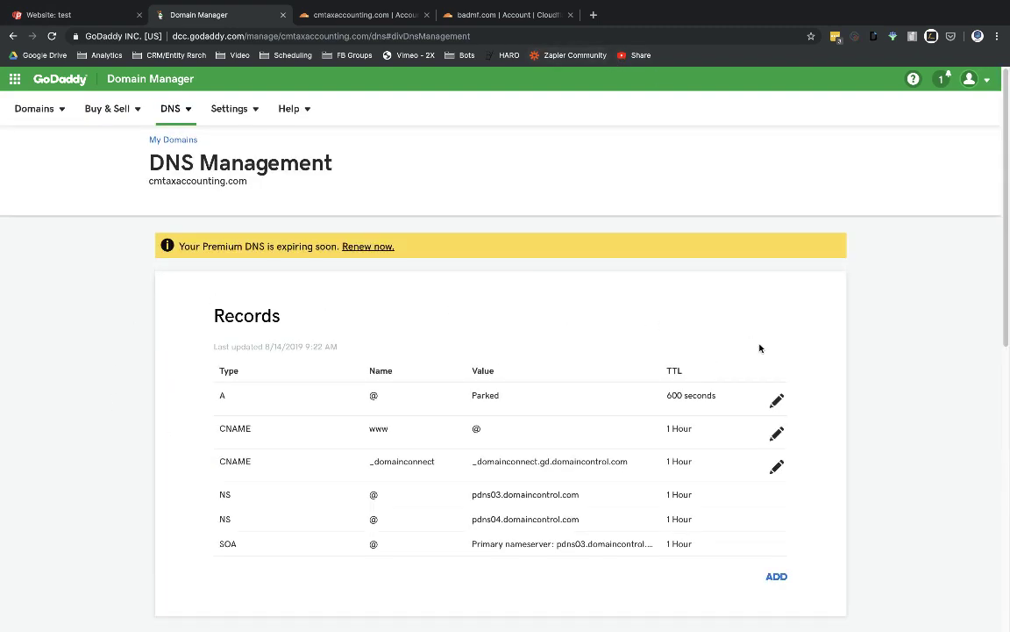
{"action": "left_click", "coordinate": [478, 17]}
{"action": "left_click", "coordinate": [331, 15]}
{"action": "left_click", "coordinate": [443, 16]}
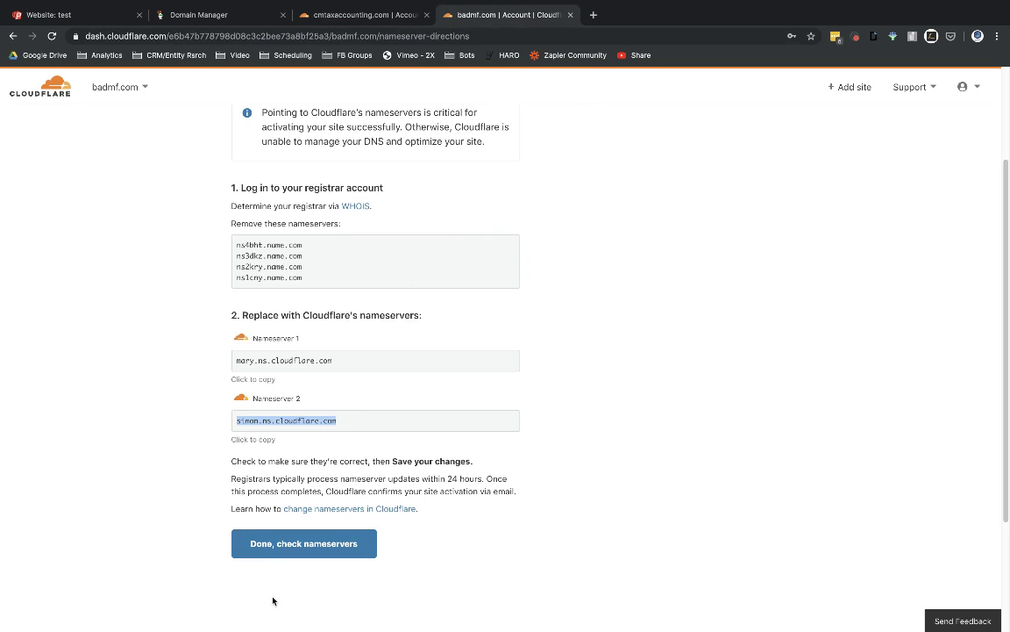
{"action": "scroll", "coordinate": [270, 509], "scroll_direction": "up", "scroll_amount": 2}
{"action": "scroll", "coordinate": [270, 509], "scroll_direction": "down", "scroll_amount": 4}
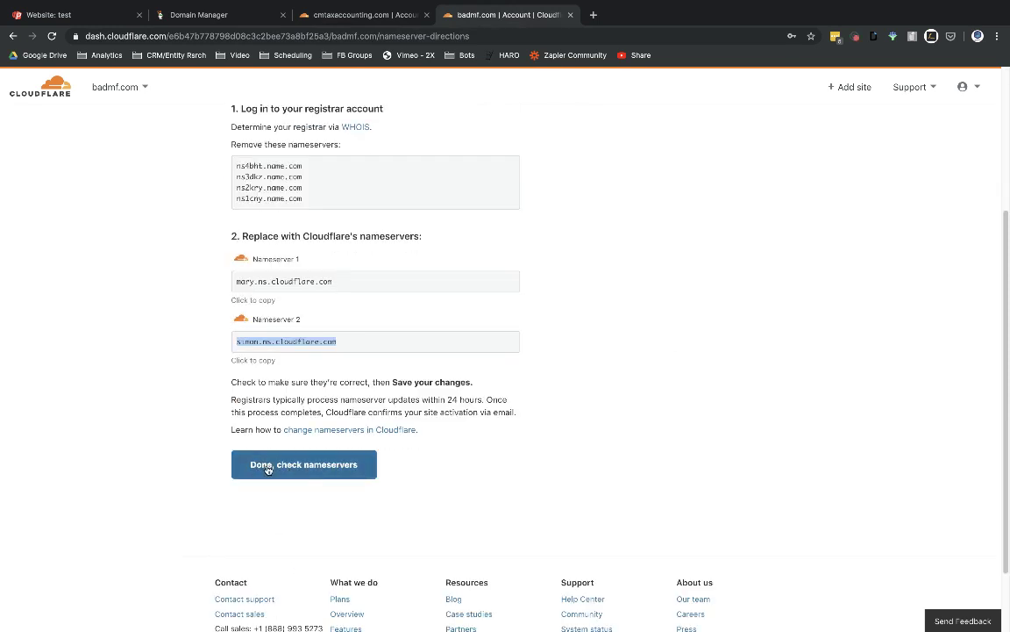
Reload the Cloudflare overview of cmtaxaccounting.com and check it against the badmf.com directions and GoDaddy's nameservers.
{"action": "left_click", "coordinate": [365, 16]}
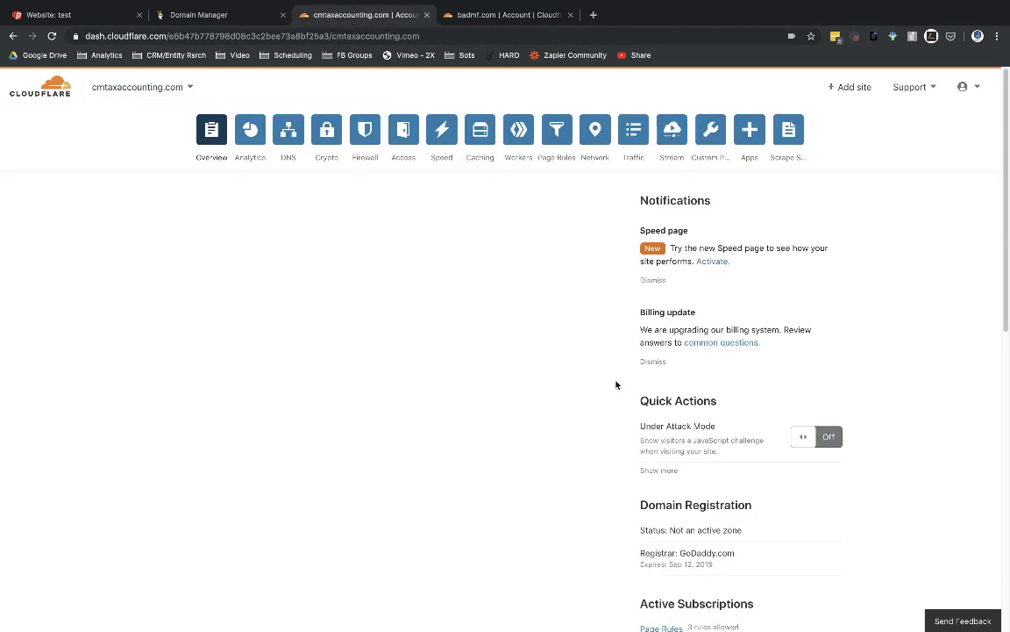
{"action": "left_click", "coordinate": [52, 36]}
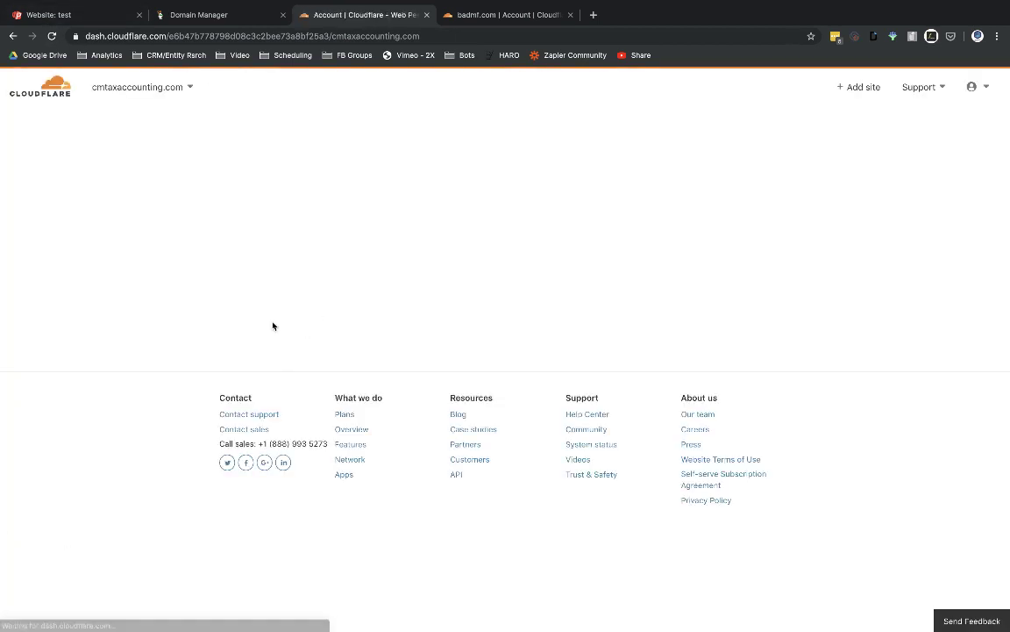
{"action": "scroll", "coordinate": [309, 435], "scroll_direction": "down", "scroll_amount": 5}
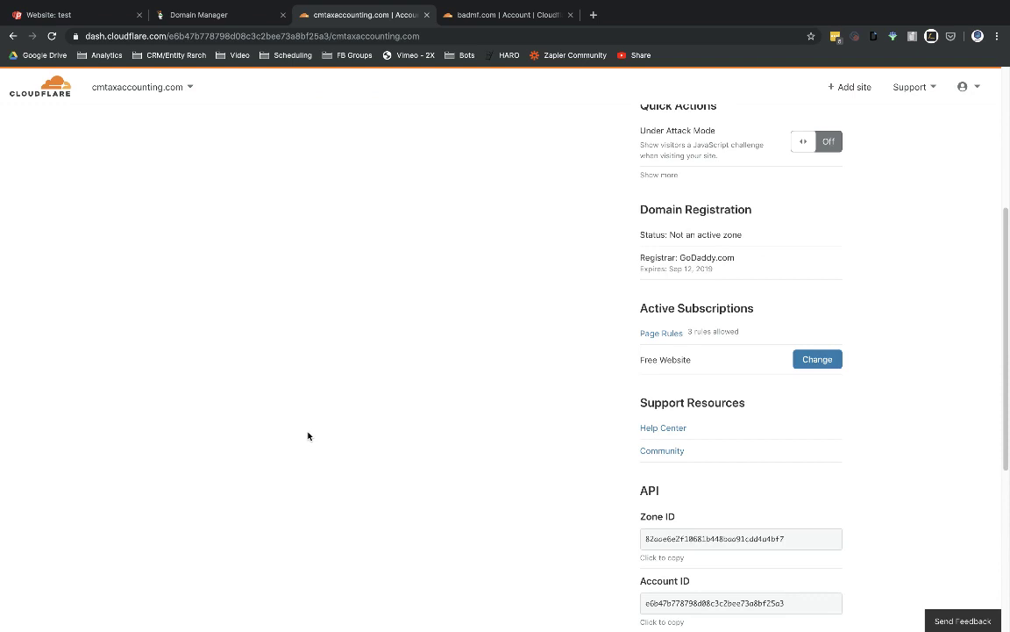
{"action": "left_click", "coordinate": [503, 14]}
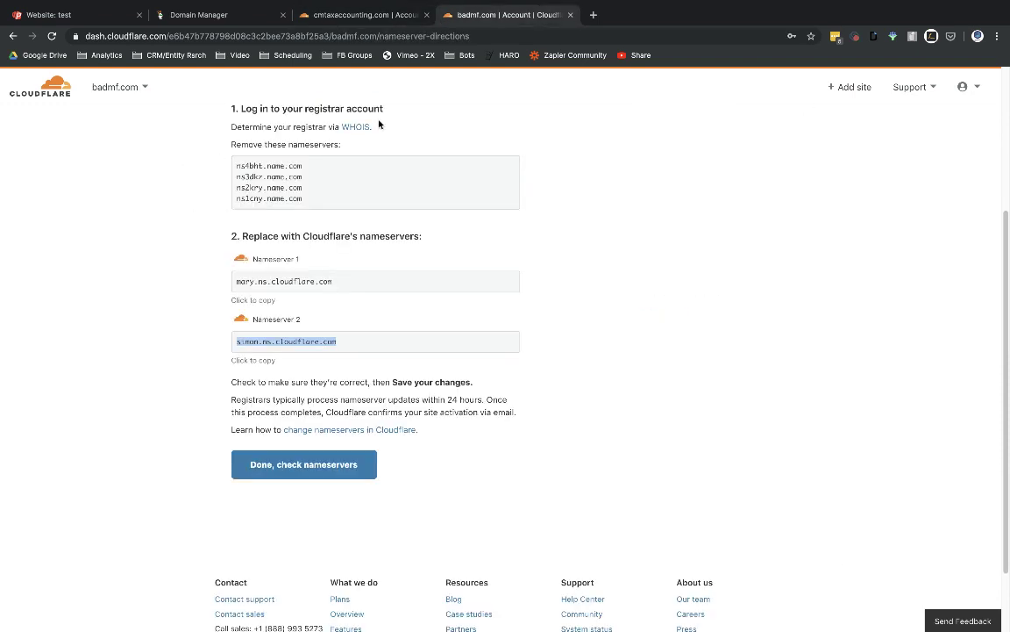
{"action": "left_click", "coordinate": [210, 16]}
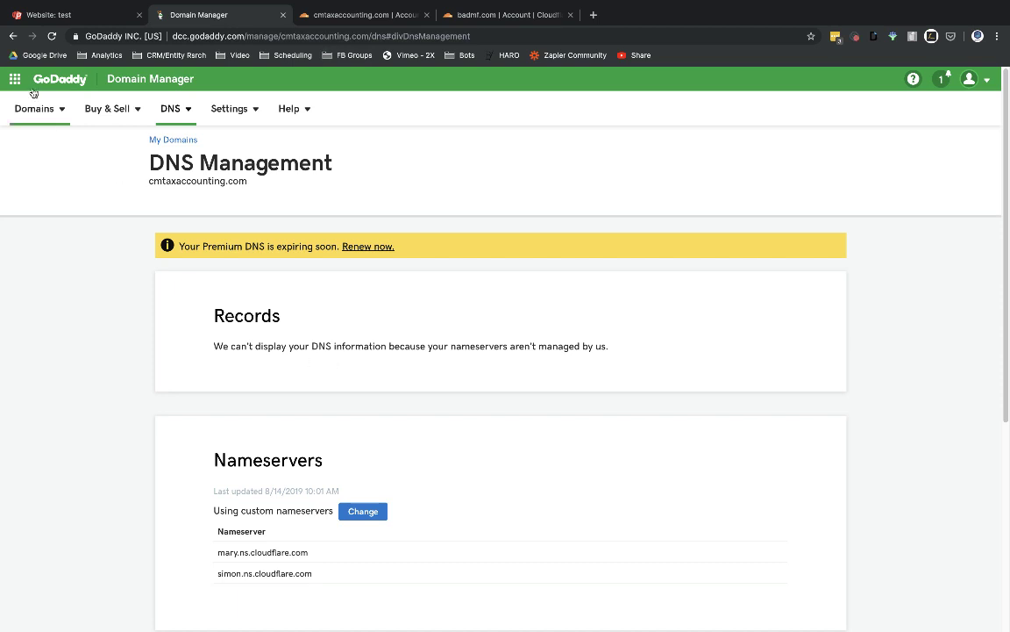
{"action": "left_click", "coordinate": [353, 17]}
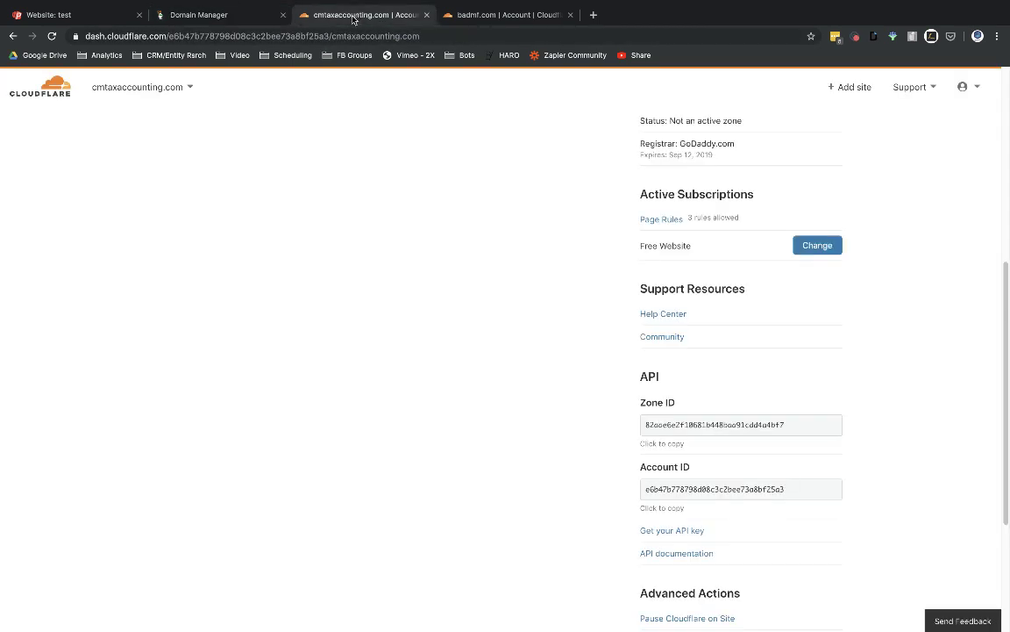
{"action": "scroll", "coordinate": [343, 234], "scroll_direction": "up", "scroll_amount": 5}
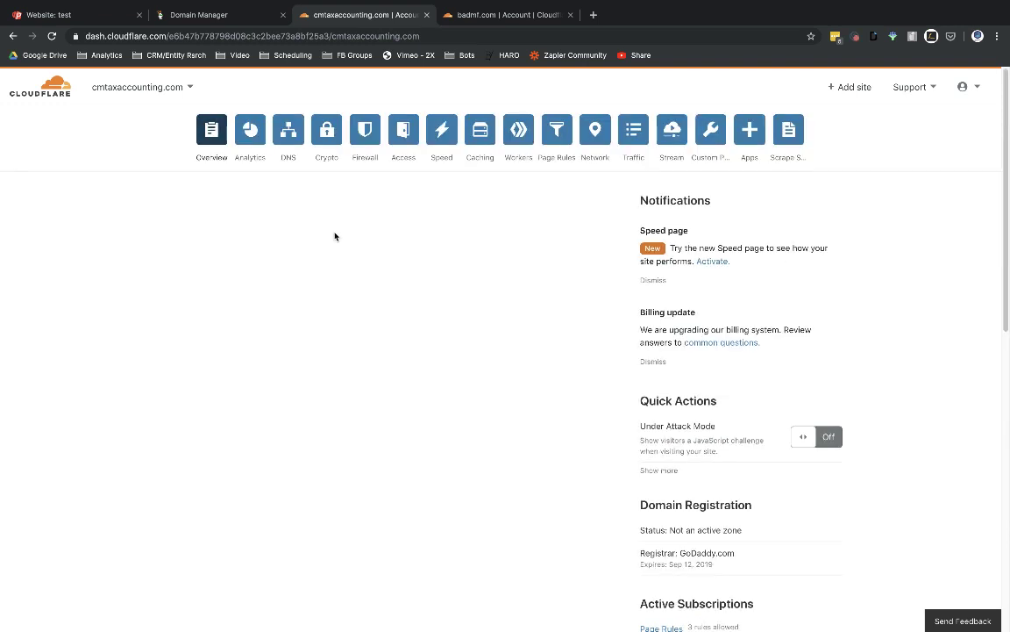
Examine the Cloudflare DNS records of cmtaxaccounting.com and its status in the account's site list, and reopen its overview.
{"action": "left_click", "coordinate": [288, 132]}
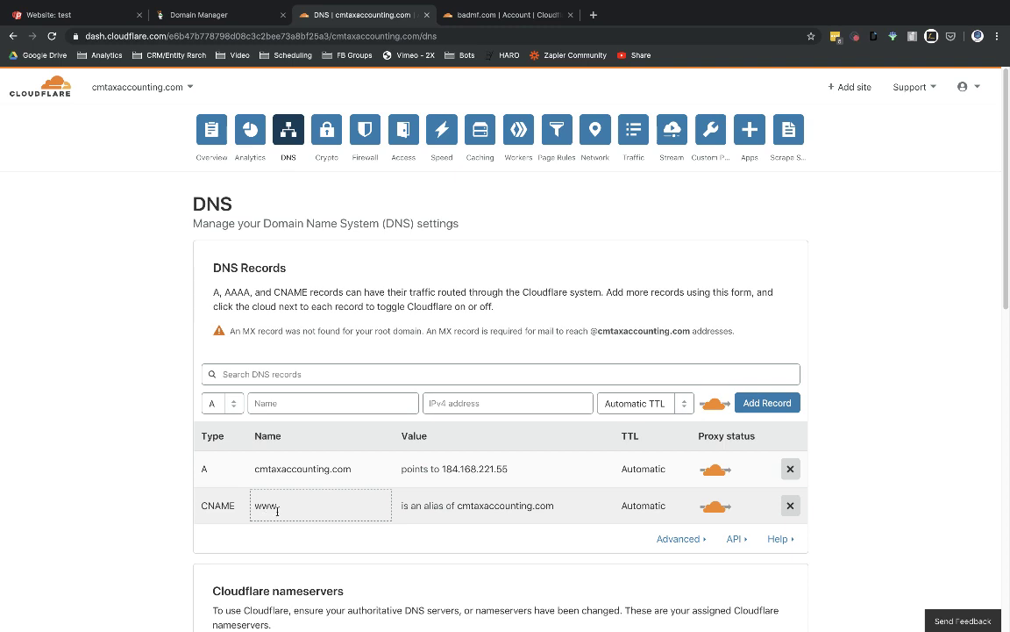
{"action": "left_click", "coordinate": [211, 130]}
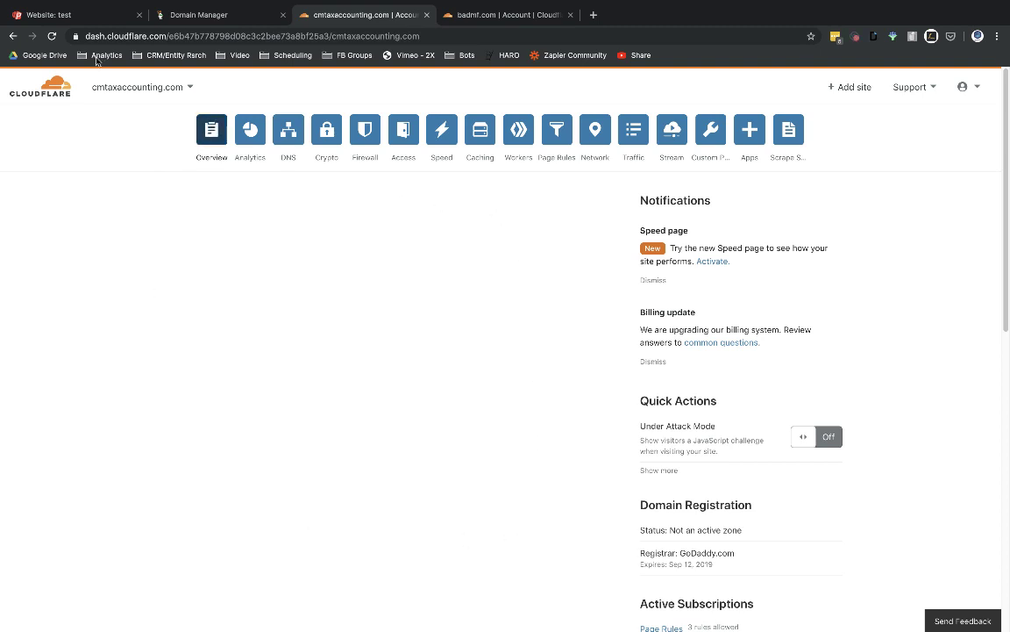
{"action": "left_click", "coordinate": [49, 95]}
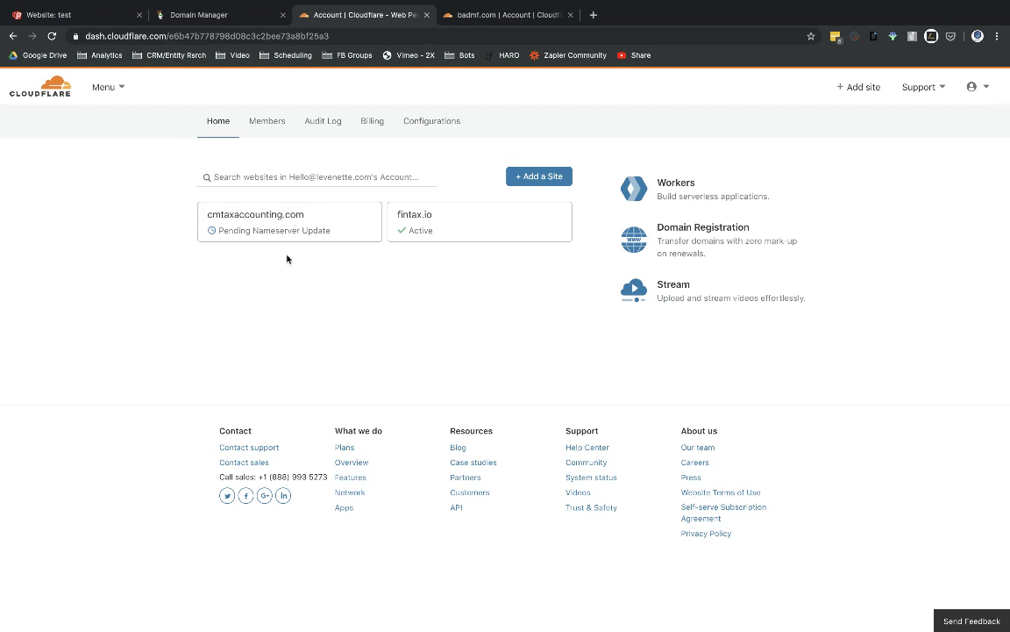
{"action": "left_click", "coordinate": [244, 225]}
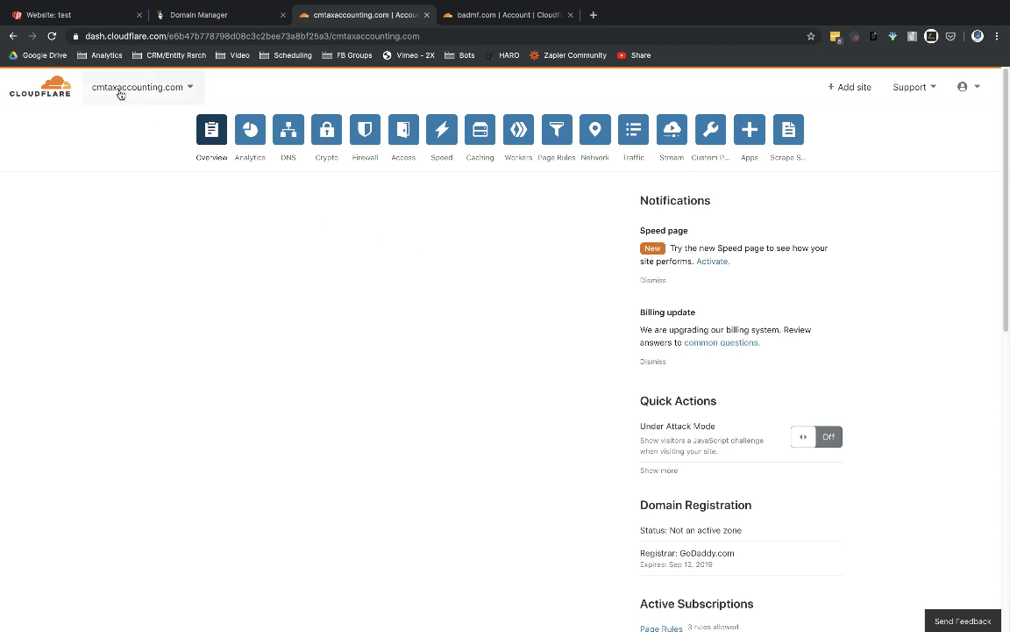
In Phonesites, set the test website's custom domain to cmtaxaccounting.com and copy the required A record address 159.89.244.198.
{"action": "left_click", "coordinate": [49, 15]}
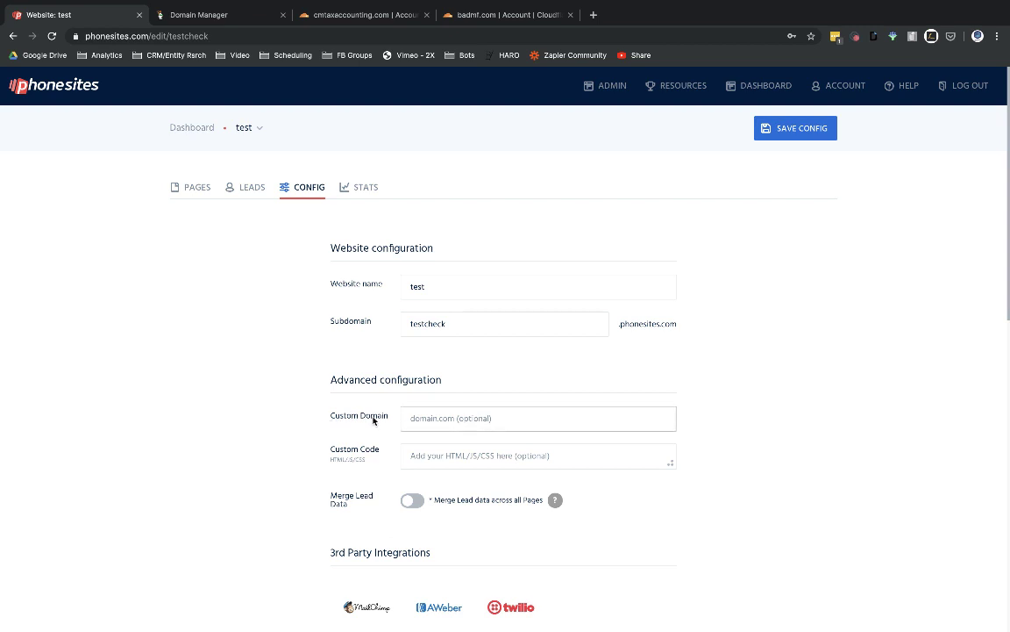
{"action": "left_click", "coordinate": [418, 418]}
{"action": "left_click", "coordinate": [417, 418]}
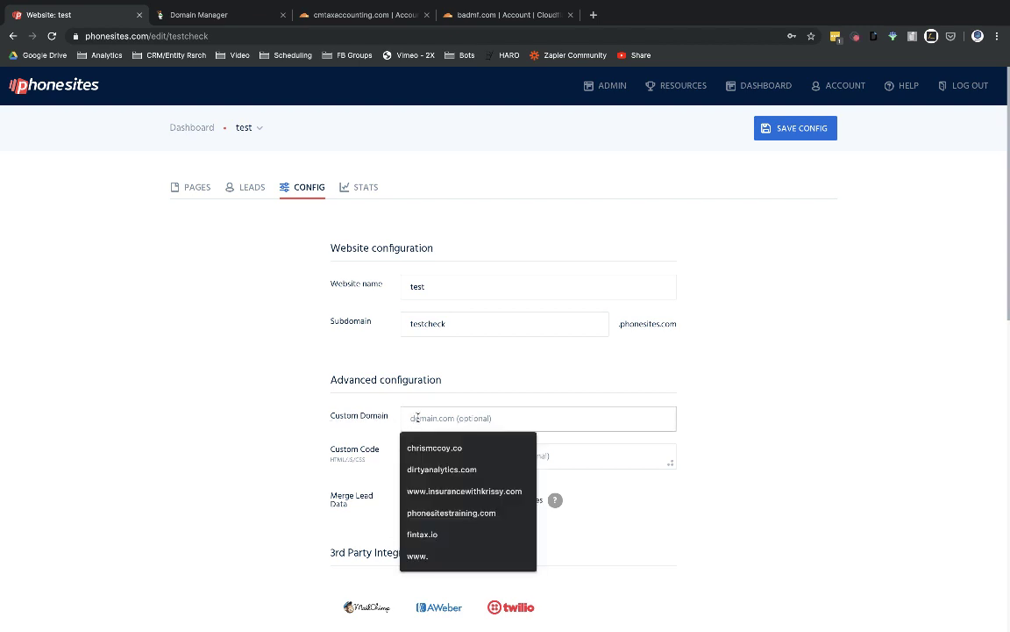
{"action": "type", "text": "cuso"}
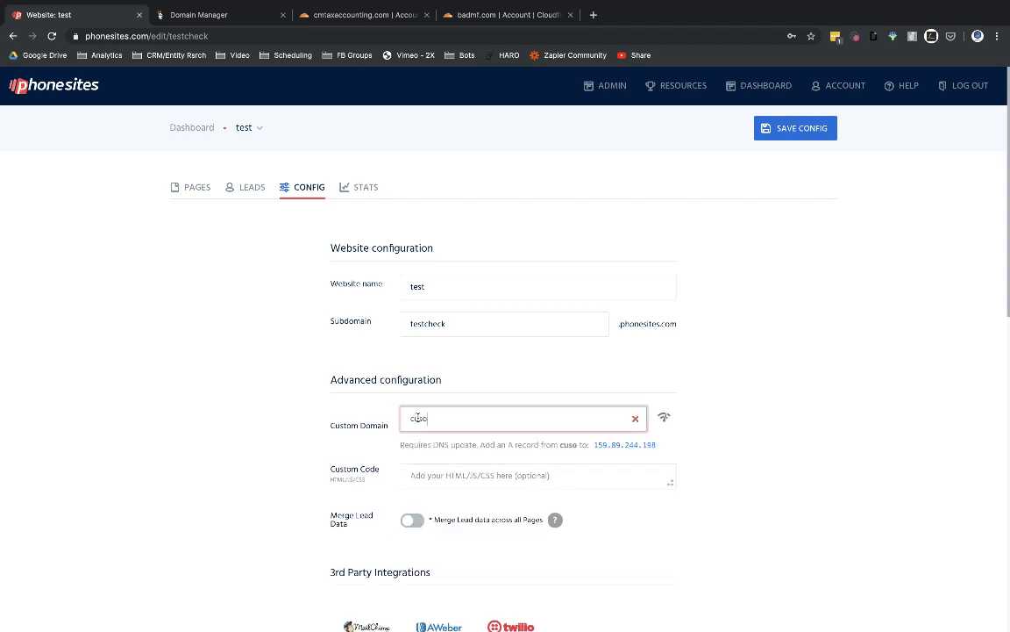
{"action": "key", "text": "BackSpace"}
{"action": "key", "text": "BackSpace"}
{"action": "key", "text": "BackSpace"}
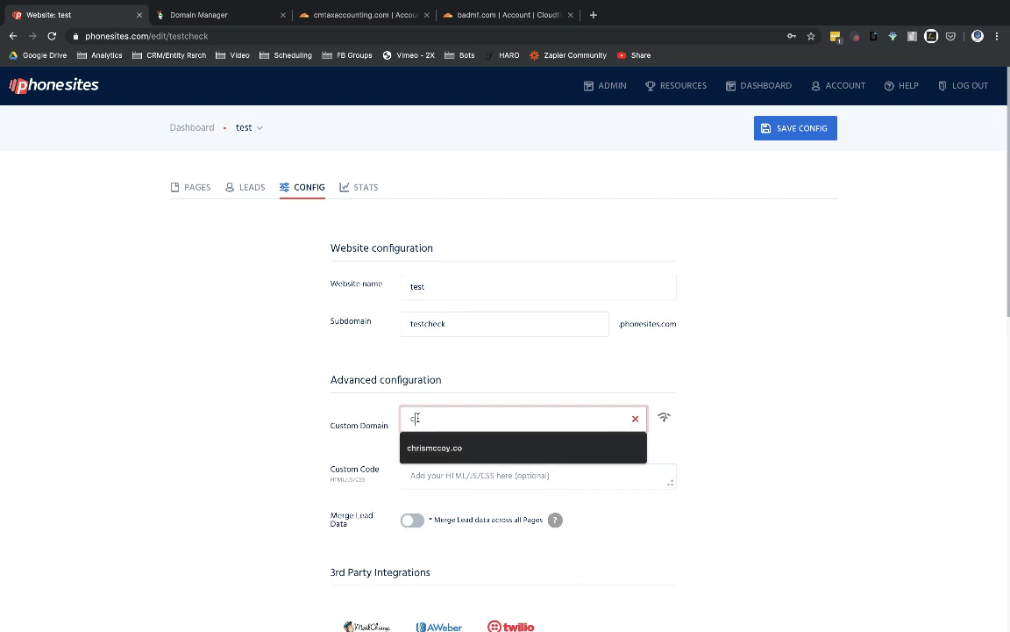
{"action": "type", "text": "mtaxaccounting.com"}
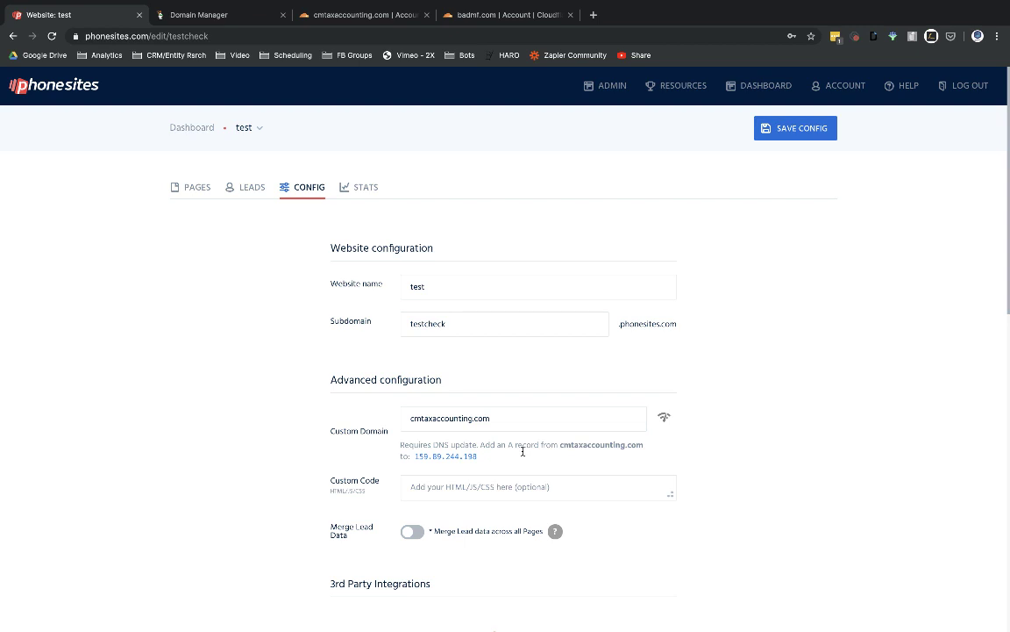
{"action": "left_click", "coordinate": [428, 457]}
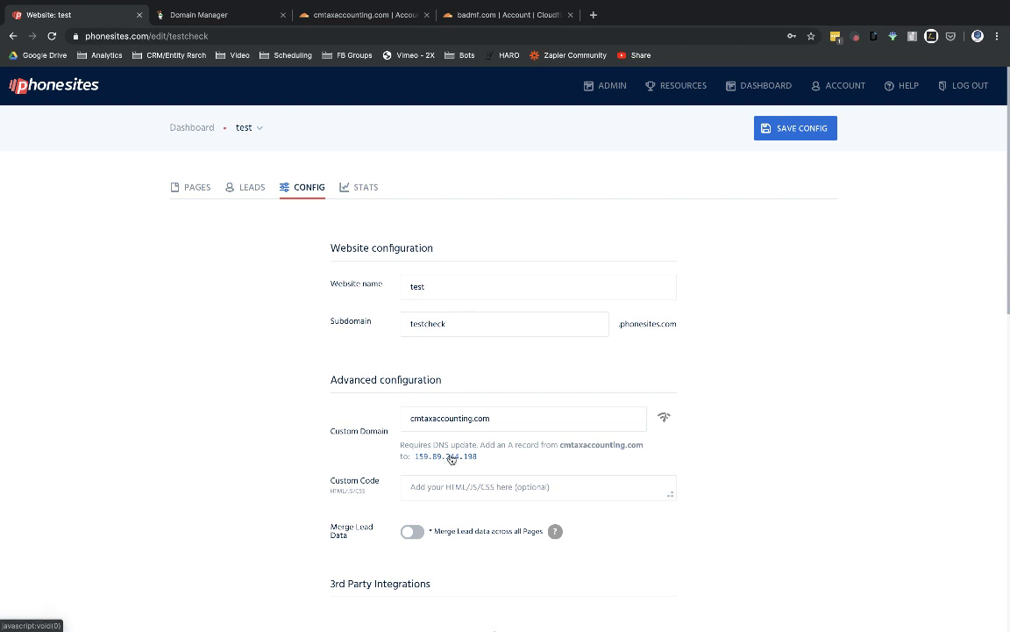
Copy the required address from Phonesites and set the Cloudflare A record of cmtaxaccounting.com to 159.89.244.198.
{"action": "left_click", "coordinate": [448, 458]}
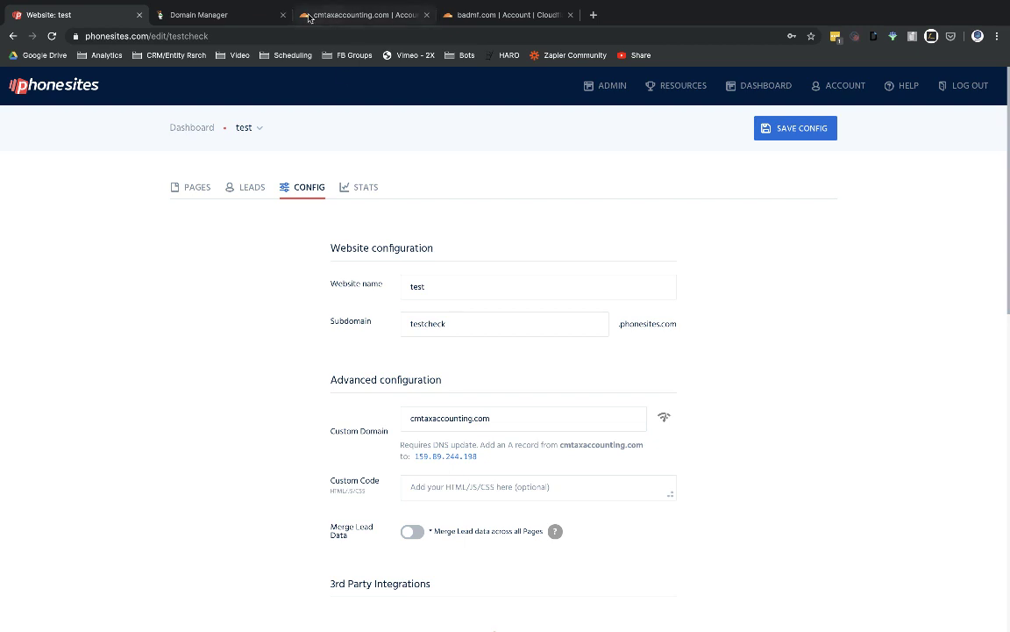
{"action": "left_click", "coordinate": [356, 17]}
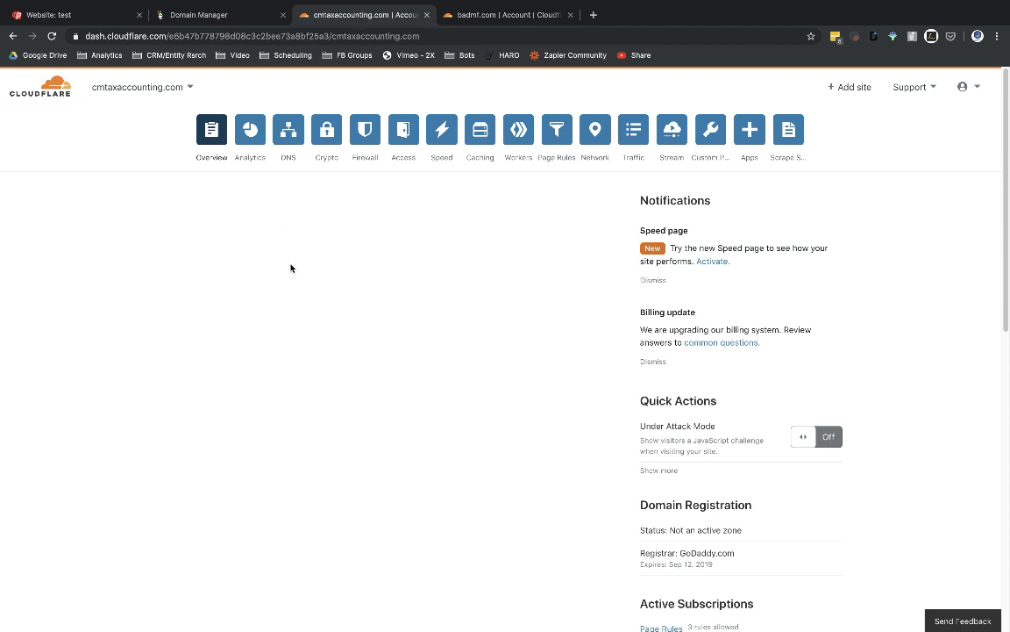
{"action": "left_click", "coordinate": [282, 133]}
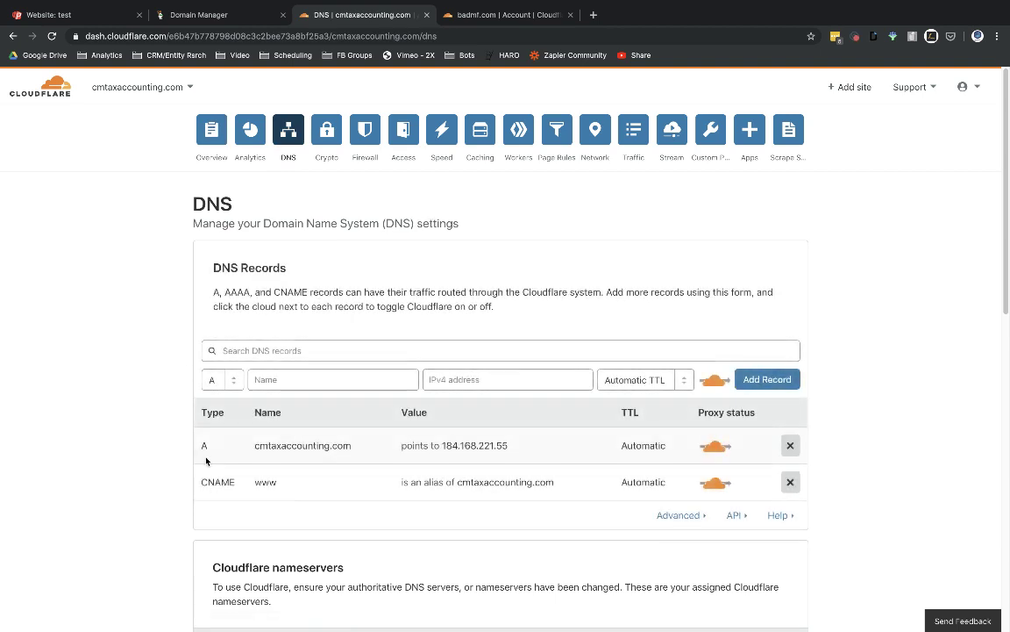
{"action": "left_click", "coordinate": [423, 447]}
{"action": "double_click", "coordinate": [483, 446]}
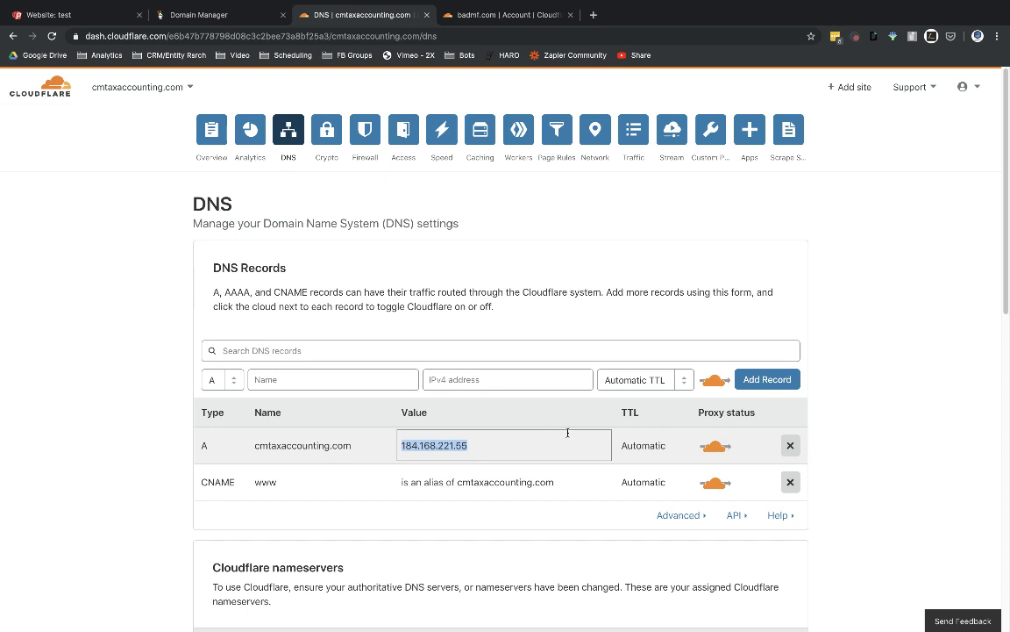
{"action": "key", "text": "ctrl+v"}
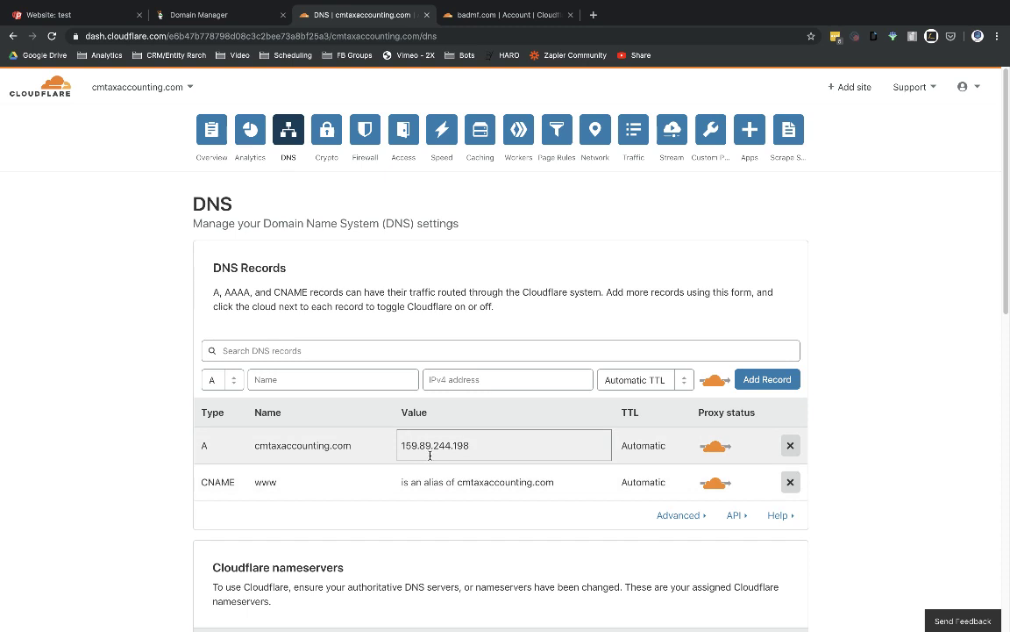
Compare the Cloudflare A record's address with the one Phonesites requires and look over the rest of the DNS settings.
{"action": "left_click", "coordinate": [51, 15]}
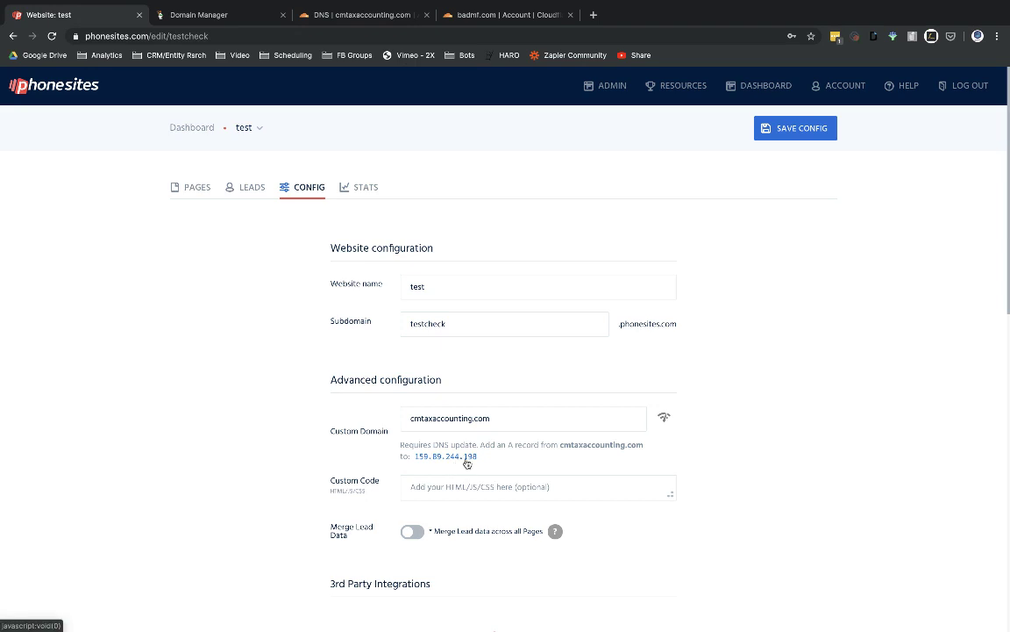
{"action": "left_click", "coordinate": [340, 14]}
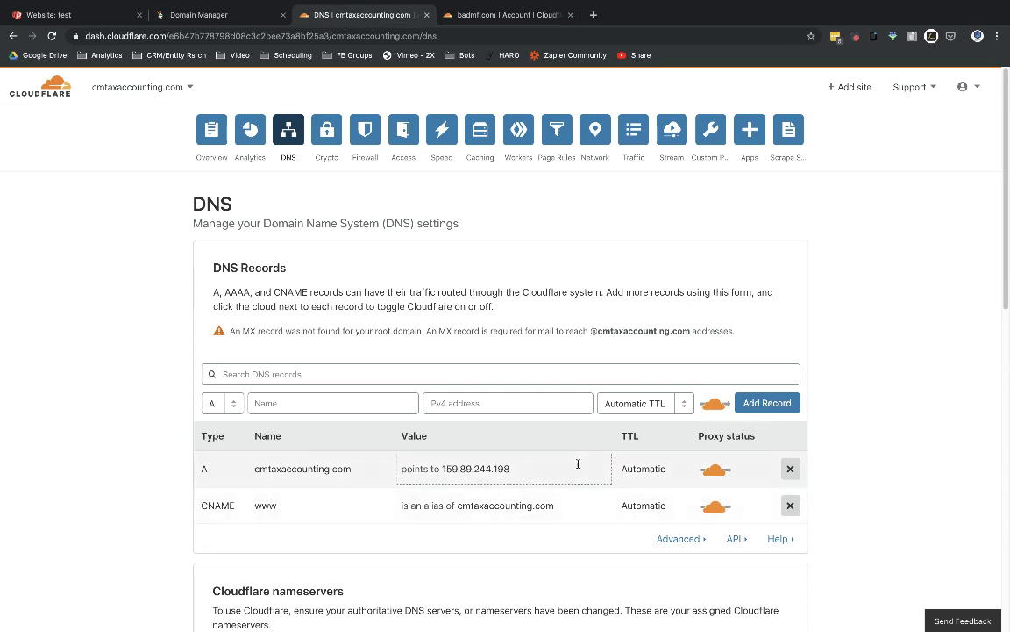
{"action": "left_click", "coordinate": [467, 468]}
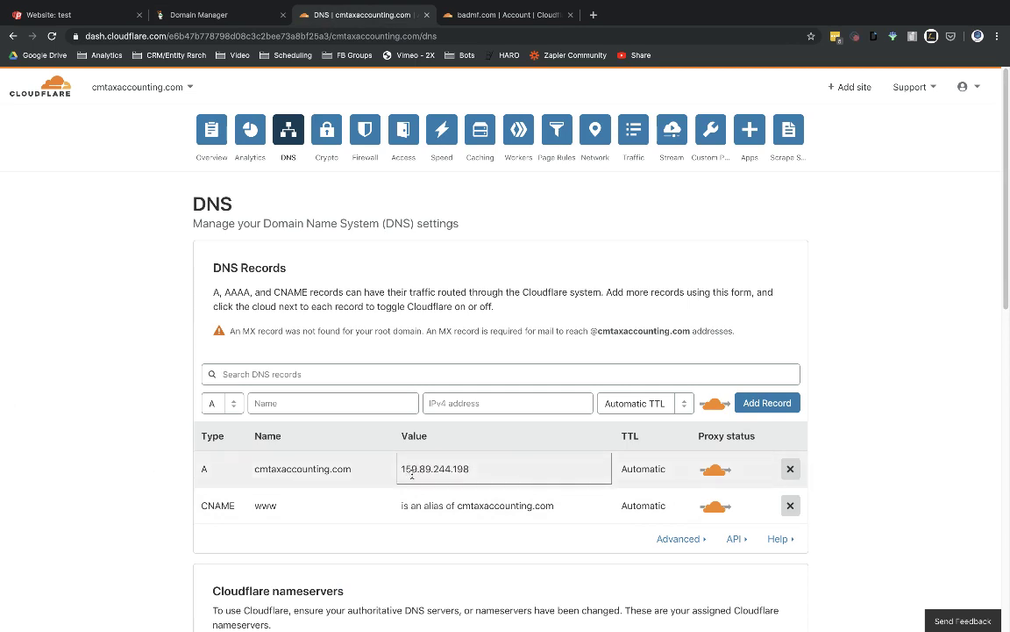
{"action": "left_click", "coordinate": [64, 379]}
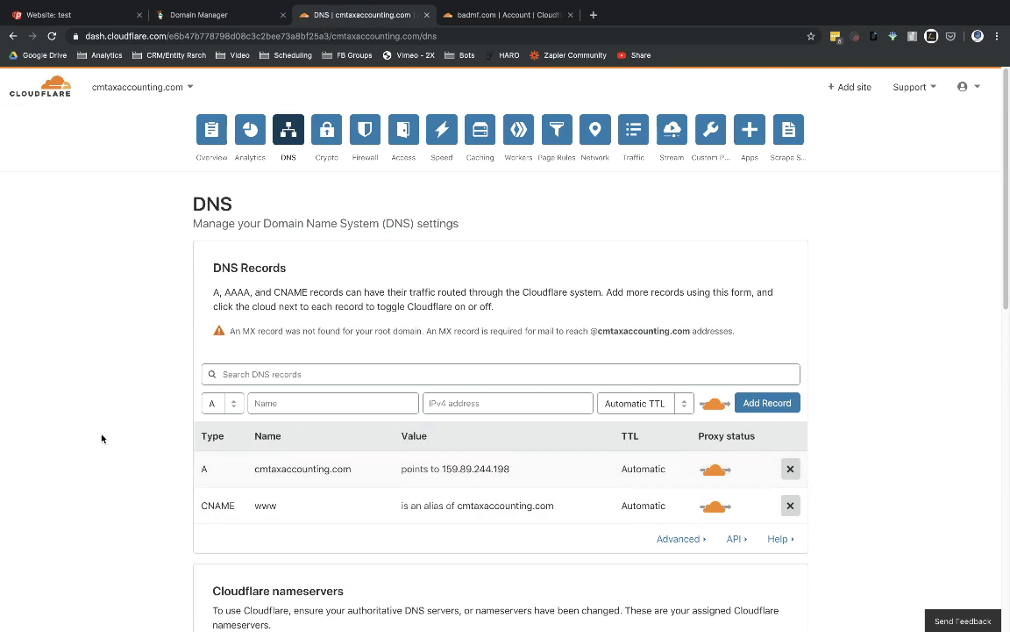
{"action": "scroll", "coordinate": [864, 474], "scroll_direction": "down", "scroll_amount": 6}
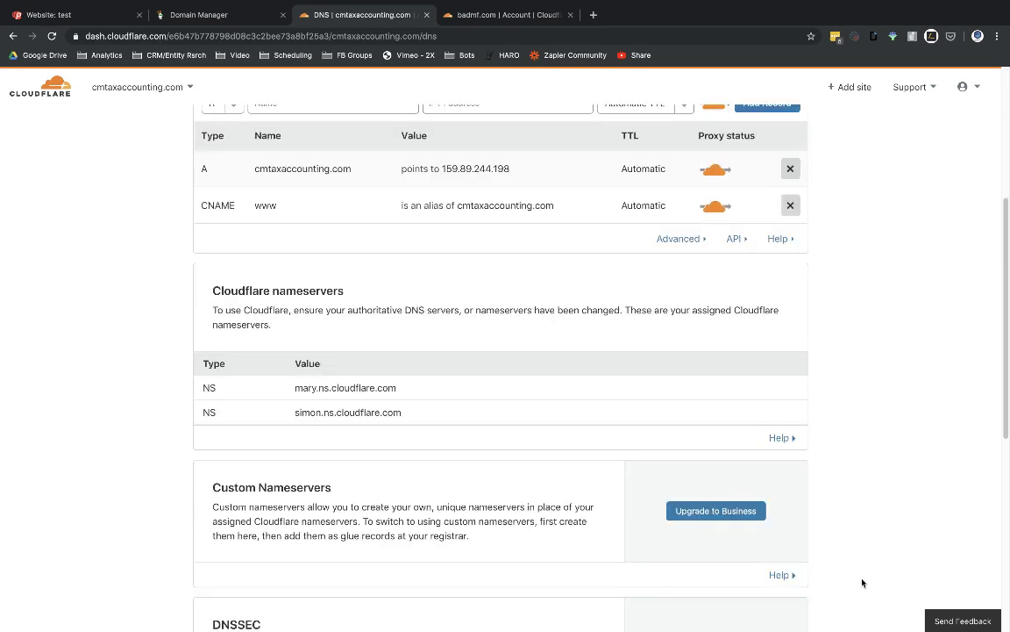
{"action": "scroll", "coordinate": [863, 582], "scroll_direction": "up", "scroll_amount": 7}
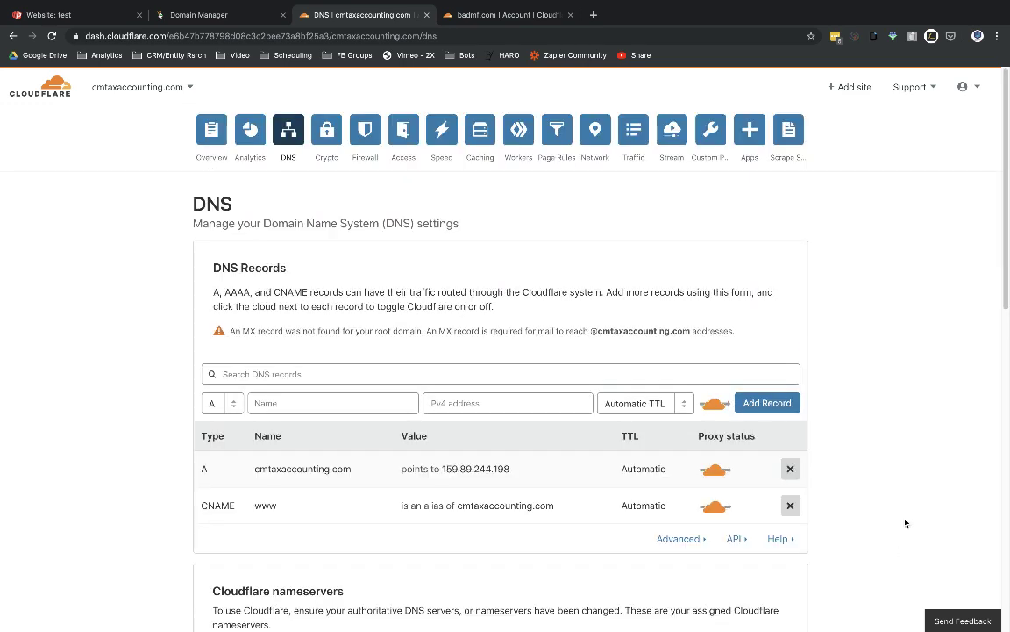
Check cmtaxaccounting.com's status in the Cloudflare site list and overview, and save the test website's configuration in Phonesites.
{"action": "left_click", "coordinate": [40, 92]}
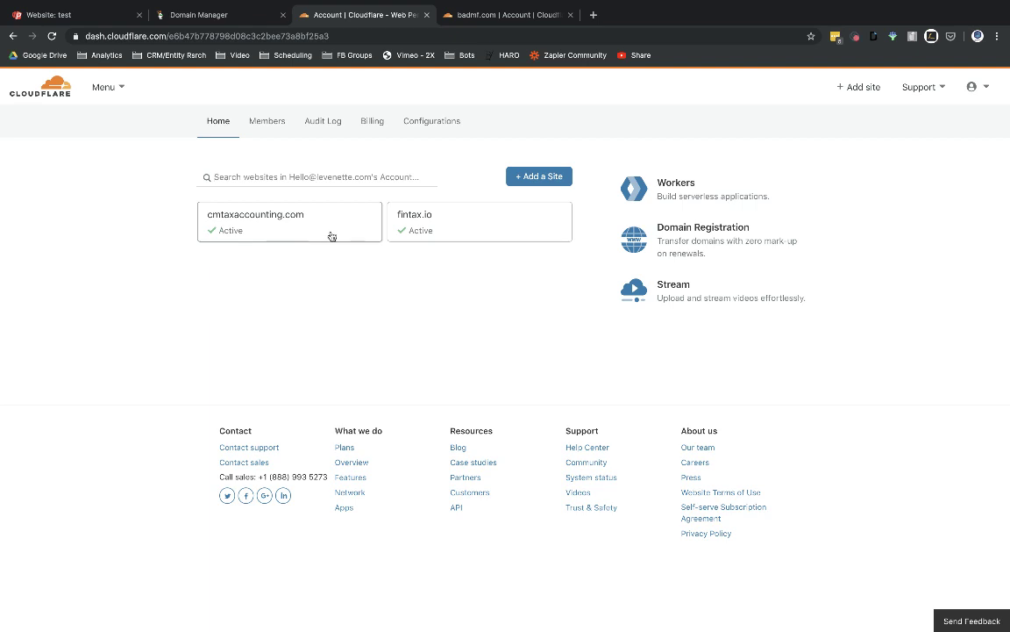
{"action": "left_click", "coordinate": [263, 239]}
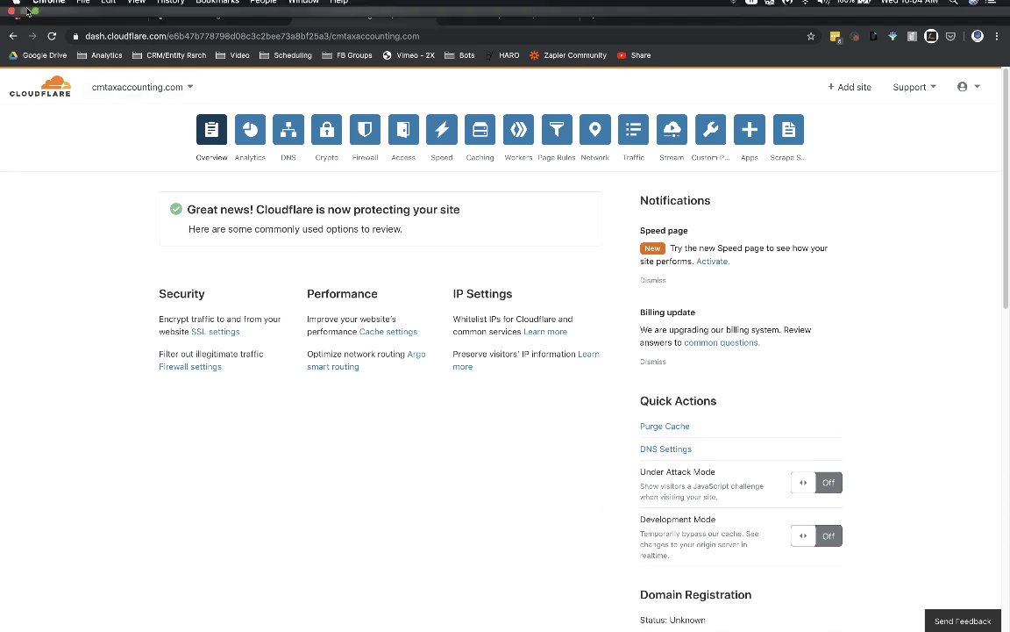
{"action": "left_click", "coordinate": [33, 15]}
{"action": "left_click", "coordinate": [812, 138]}
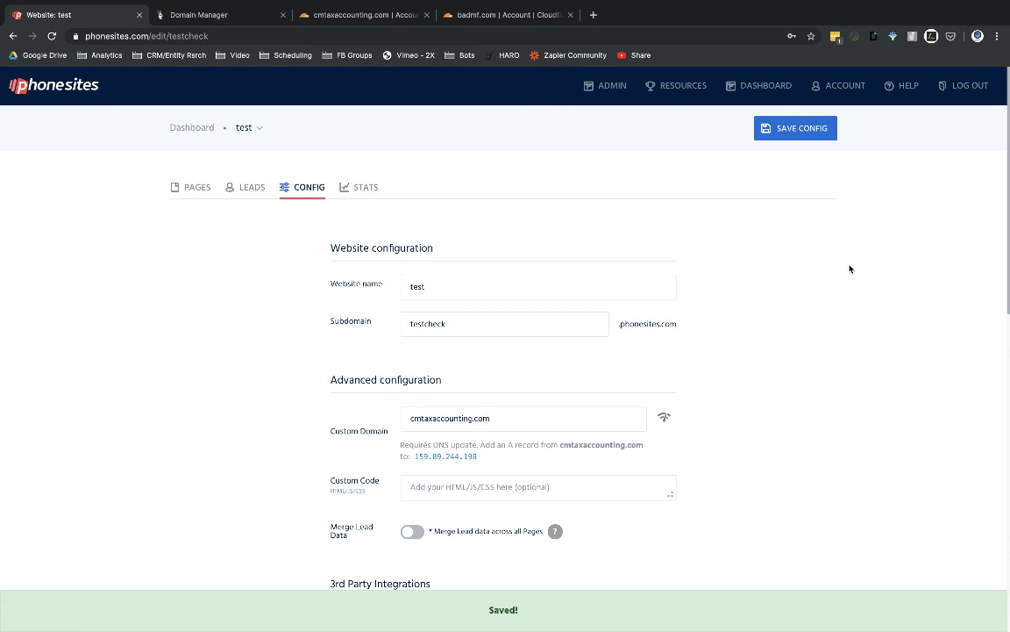
Back in Cloudflare, reopen cmtaxaccounting.com from the site list and start creating a page rule for it.
{"action": "left_click", "coordinate": [307, 15]}
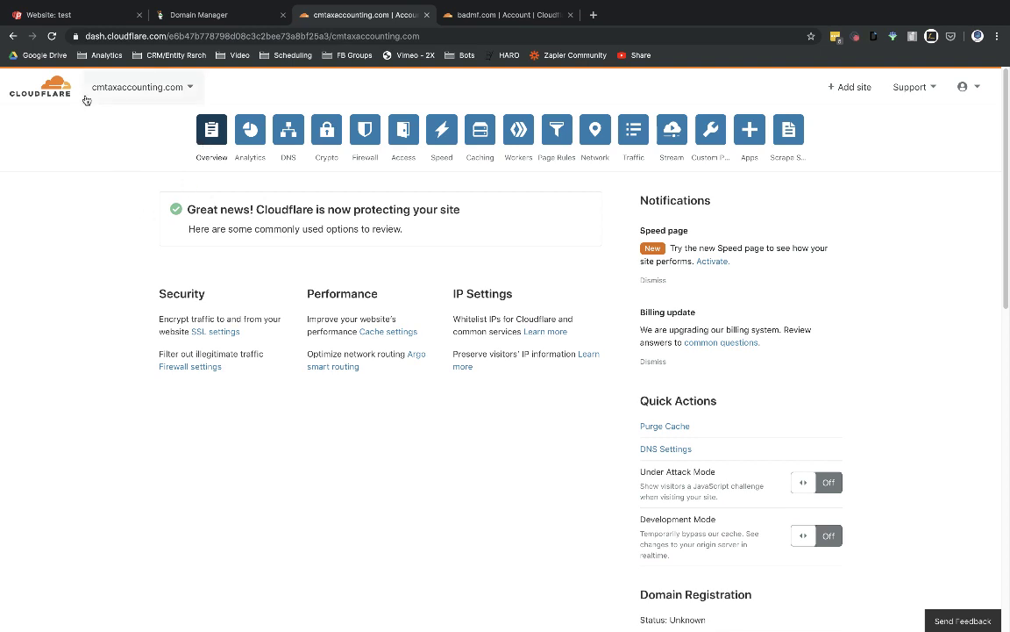
{"action": "left_click", "coordinate": [39, 88]}
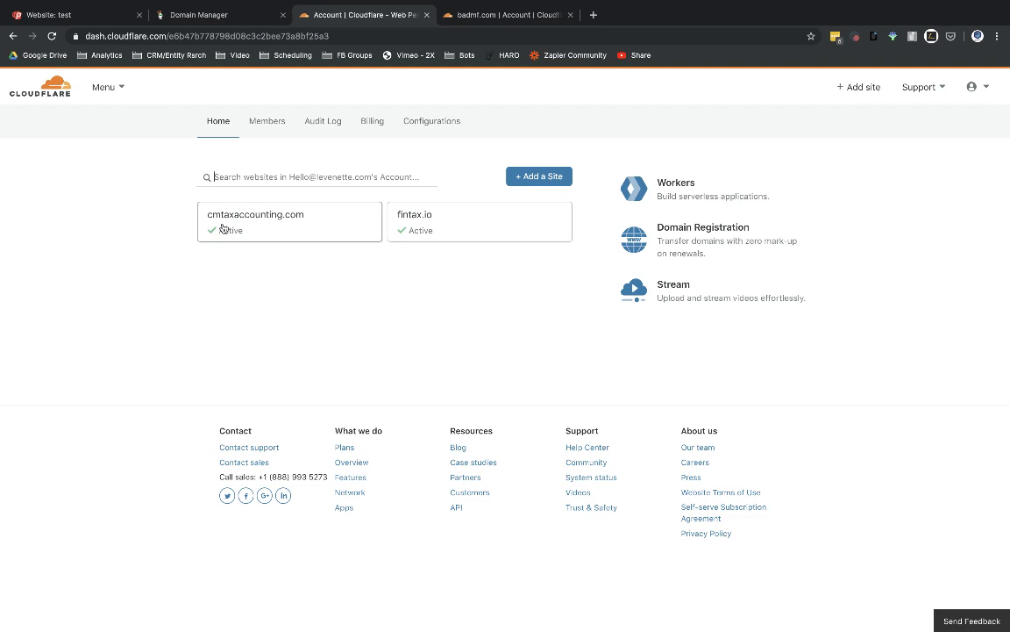
{"action": "left_click", "coordinate": [280, 234]}
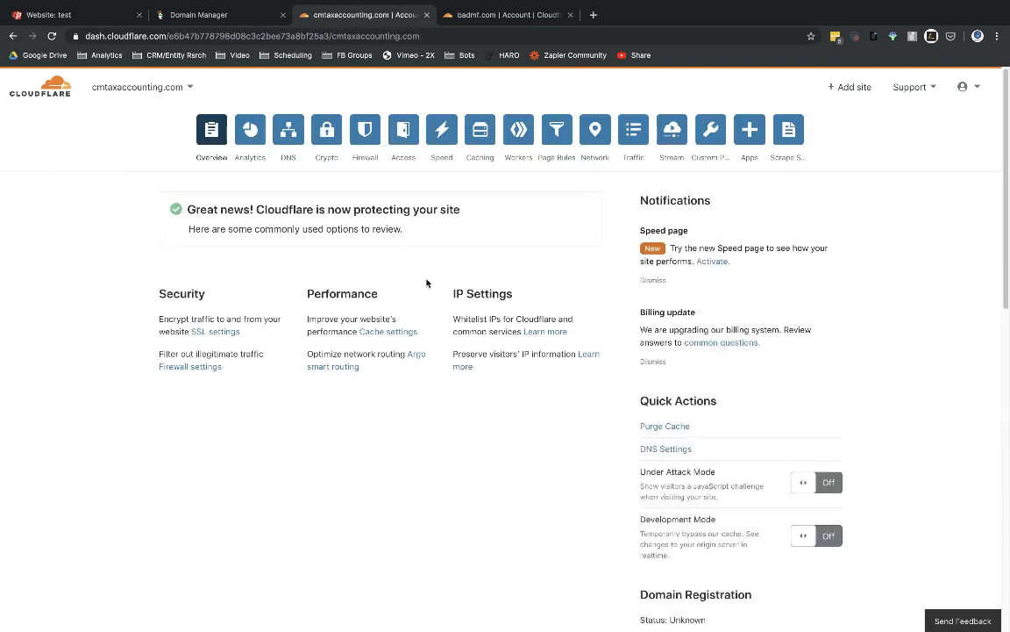
{"action": "left_click", "coordinate": [555, 133]}
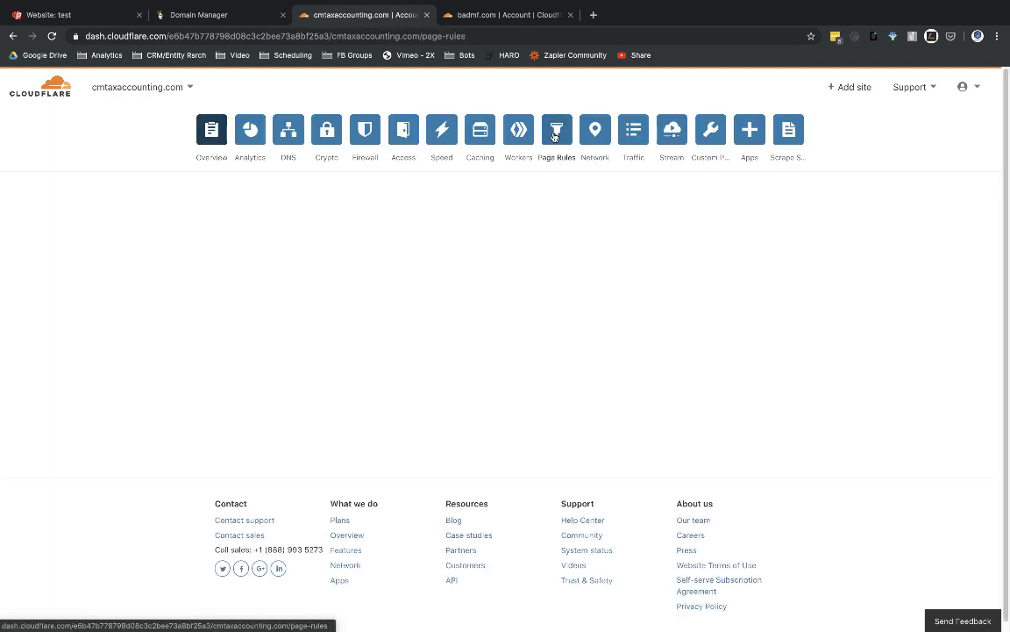
{"action": "scroll", "coordinate": [794, 266], "scroll_direction": "down", "scroll_amount": 1}
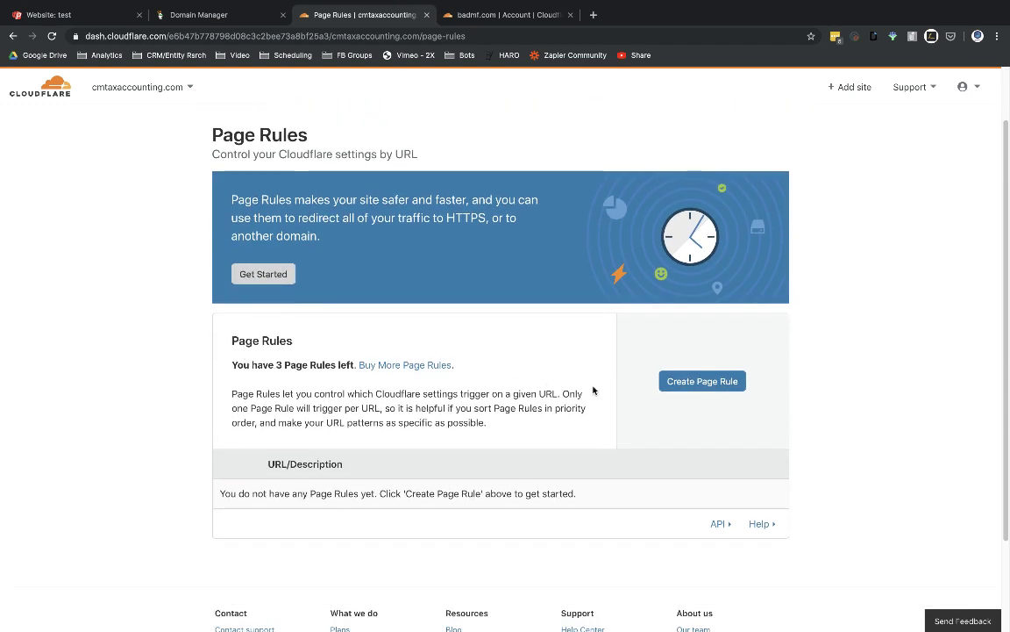
{"action": "left_click", "coordinate": [688, 382]}
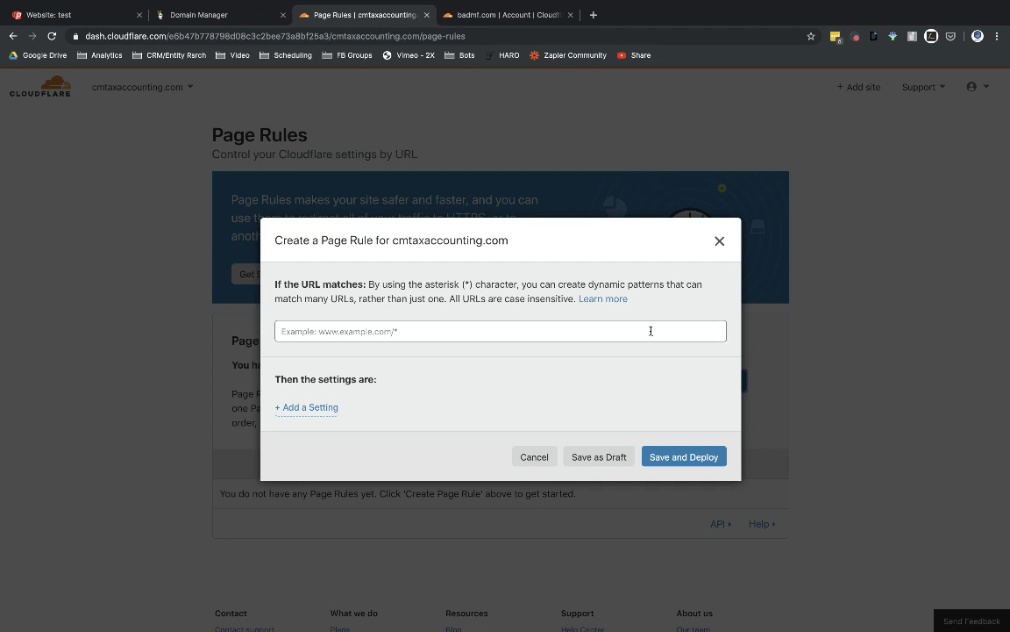
{"action": "left_click", "coordinate": [593, 15]}
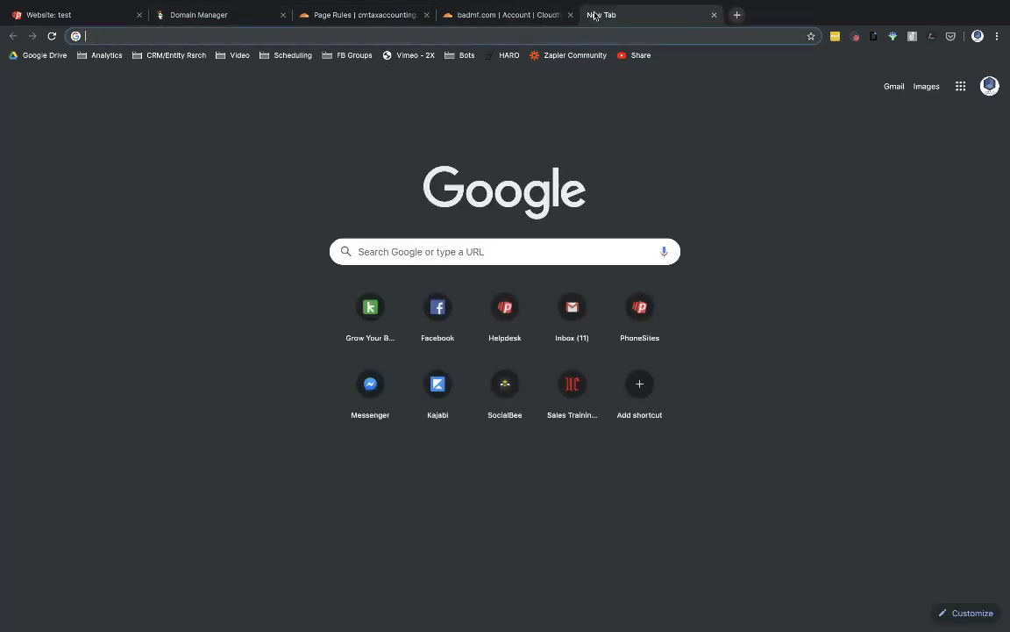
{"action": "type", "text": "www.cmtax"}
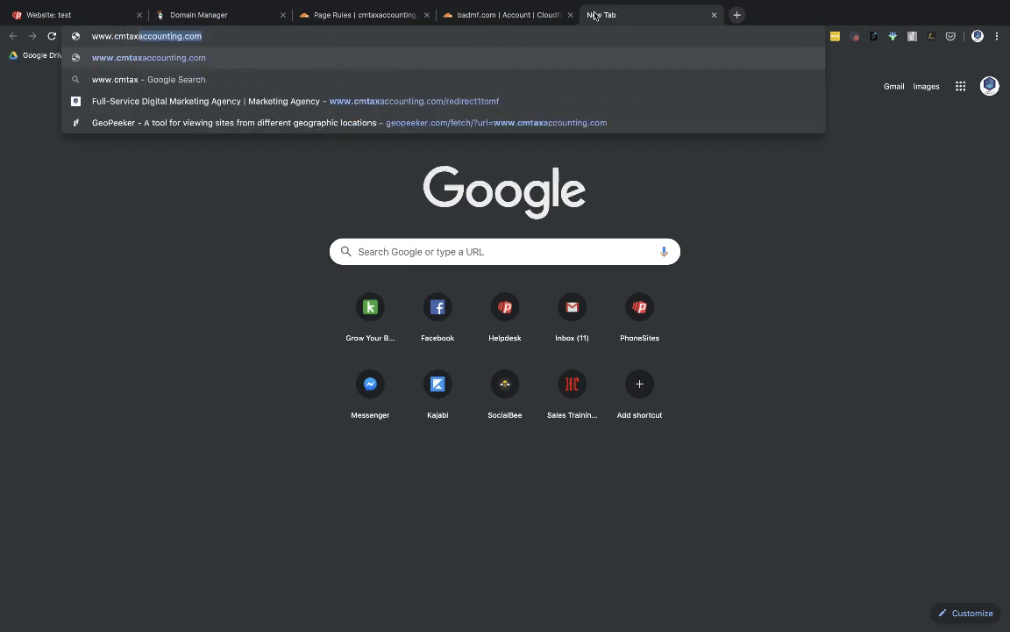
{"action": "key", "text": "Right"}
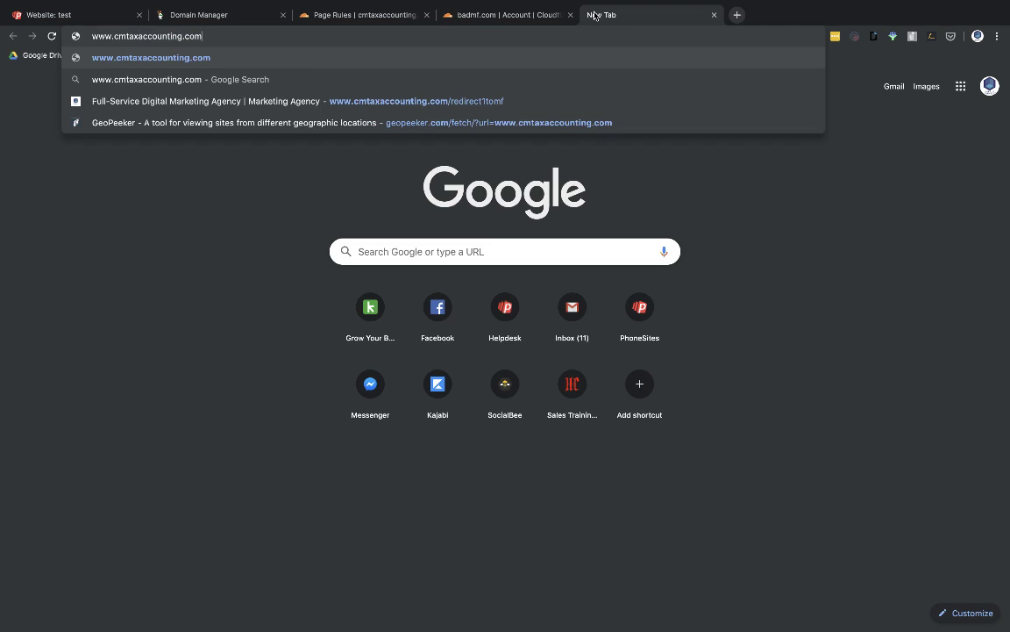
{"action": "key", "text": "Return"}
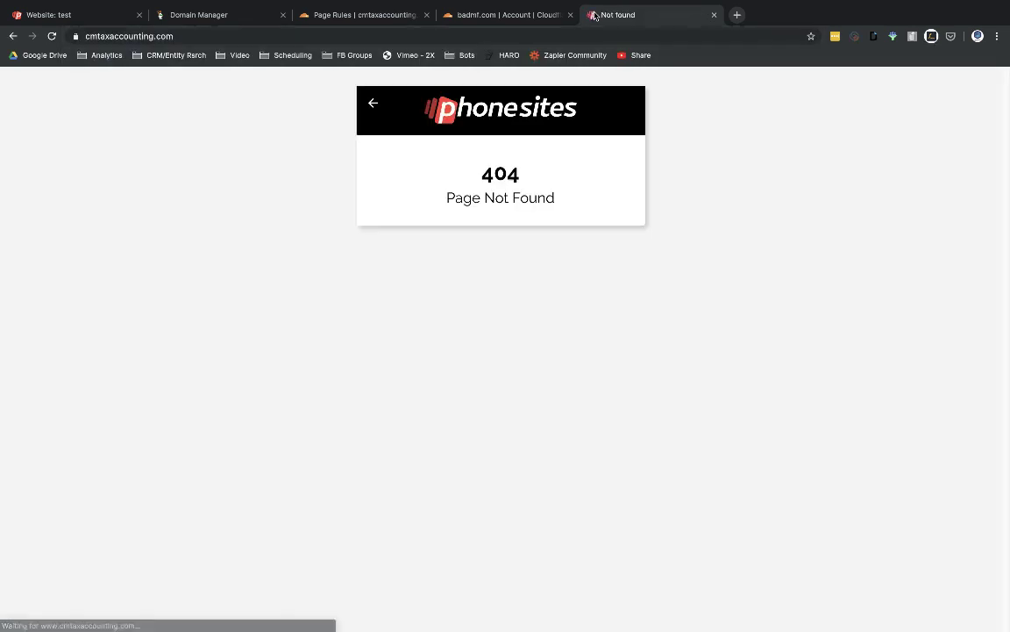
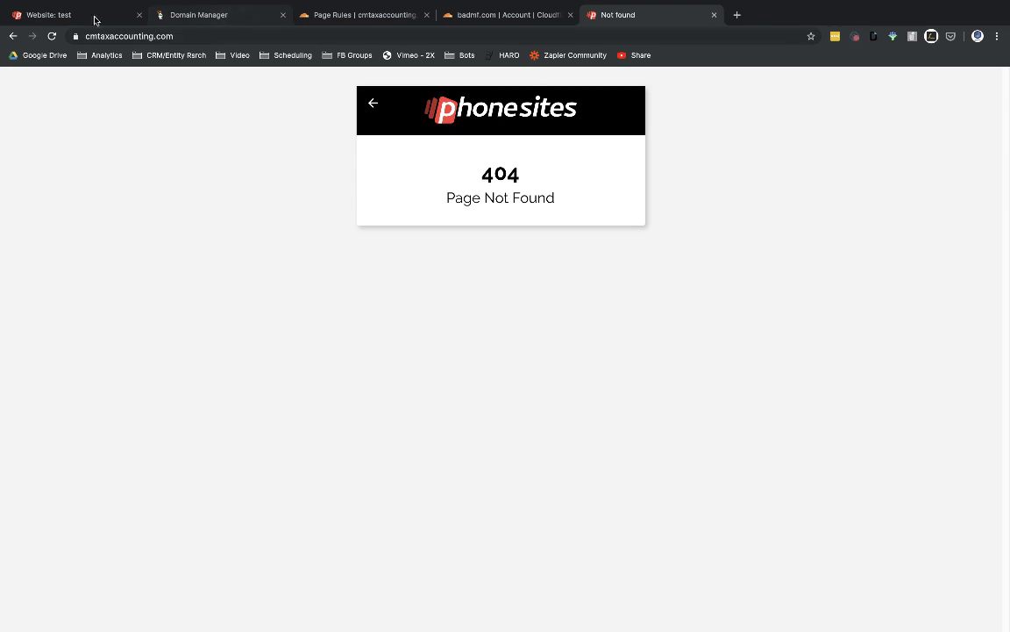
{"action": "left_click", "coordinate": [32, 17]}
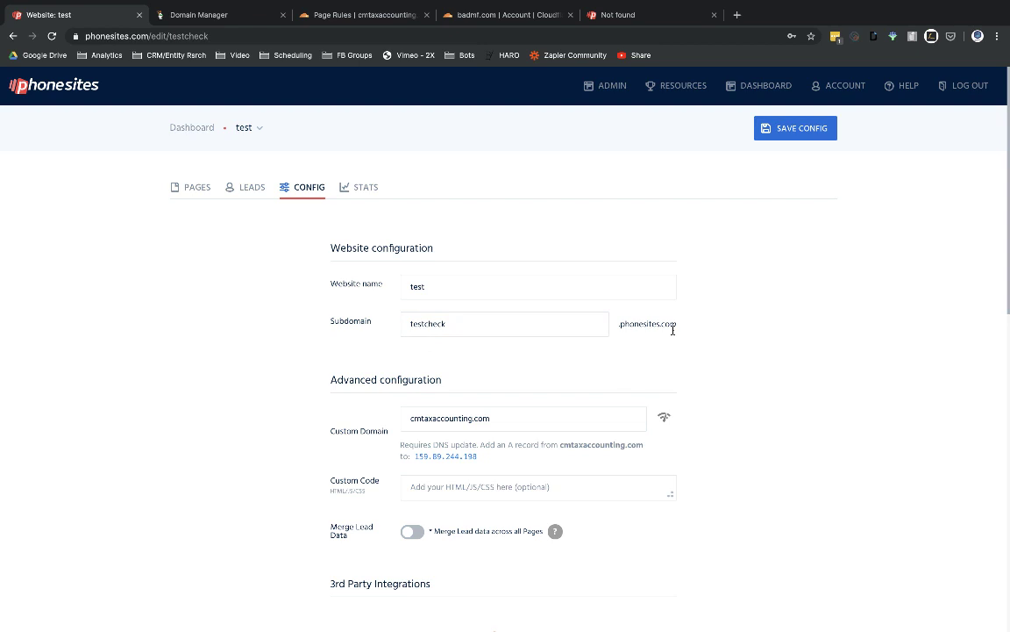
{"action": "left_click", "coordinate": [737, 15]}
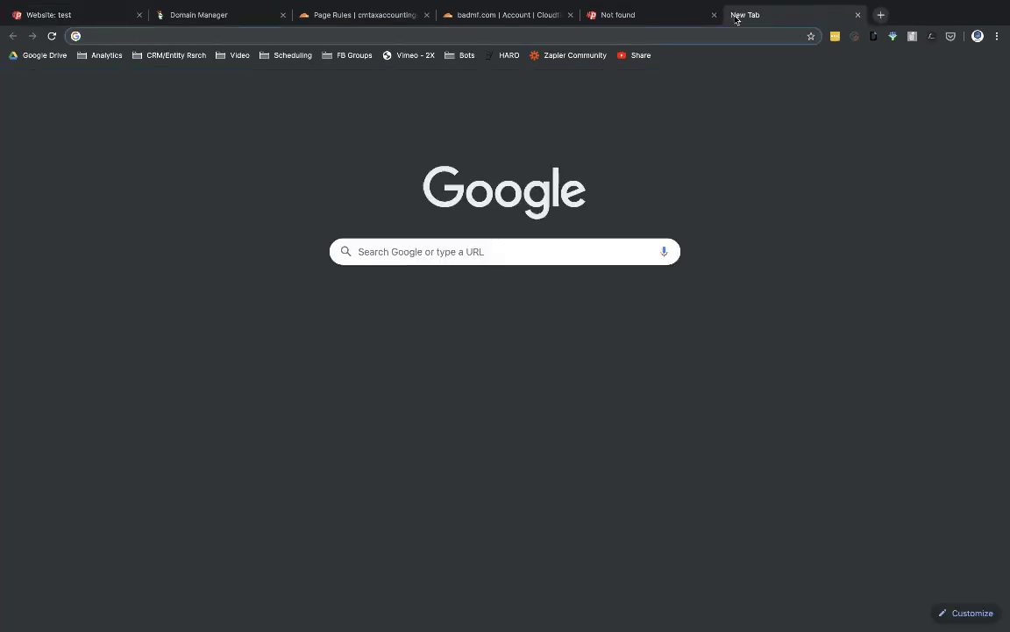
{"action": "type", "text": "mail."}
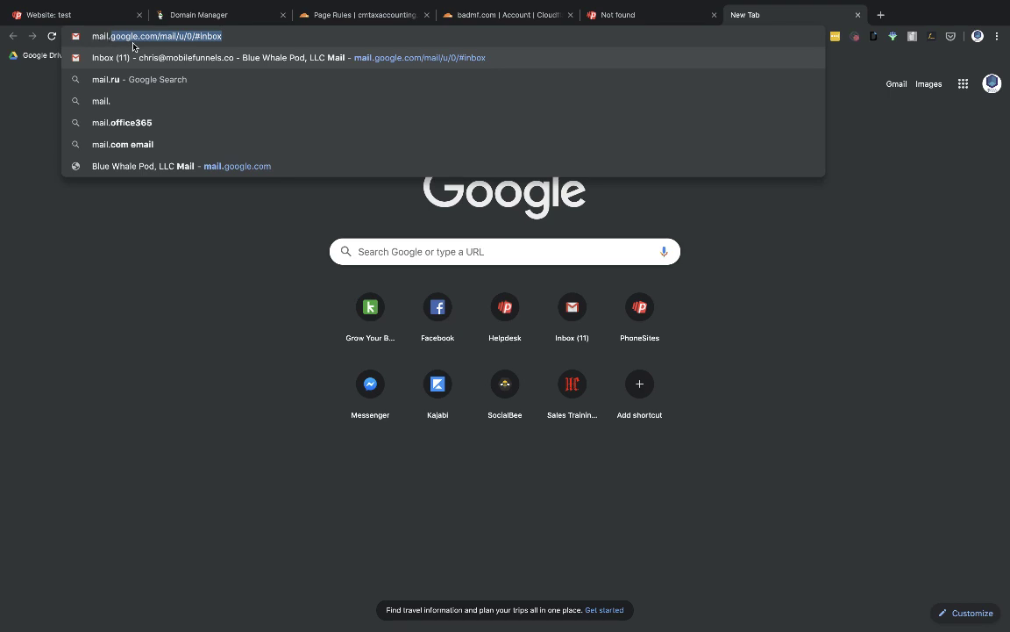
{"action": "left_click", "coordinate": [621, 15]}
{"action": "left_click", "coordinate": [74, 17]}
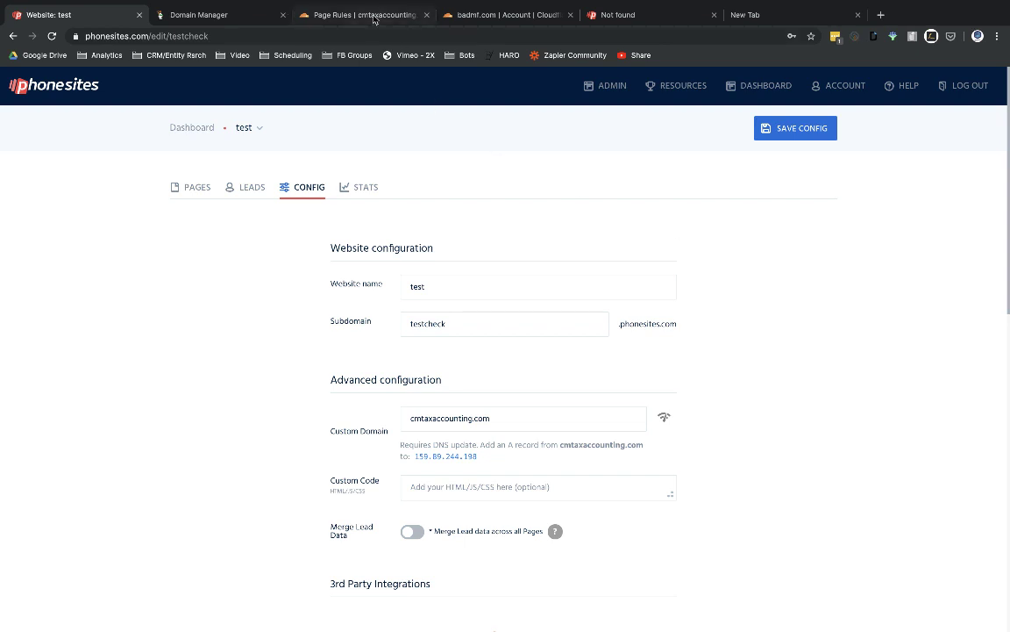
{"action": "left_click", "coordinate": [339, 17]}
{"action": "left_click", "coordinate": [342, 331]}
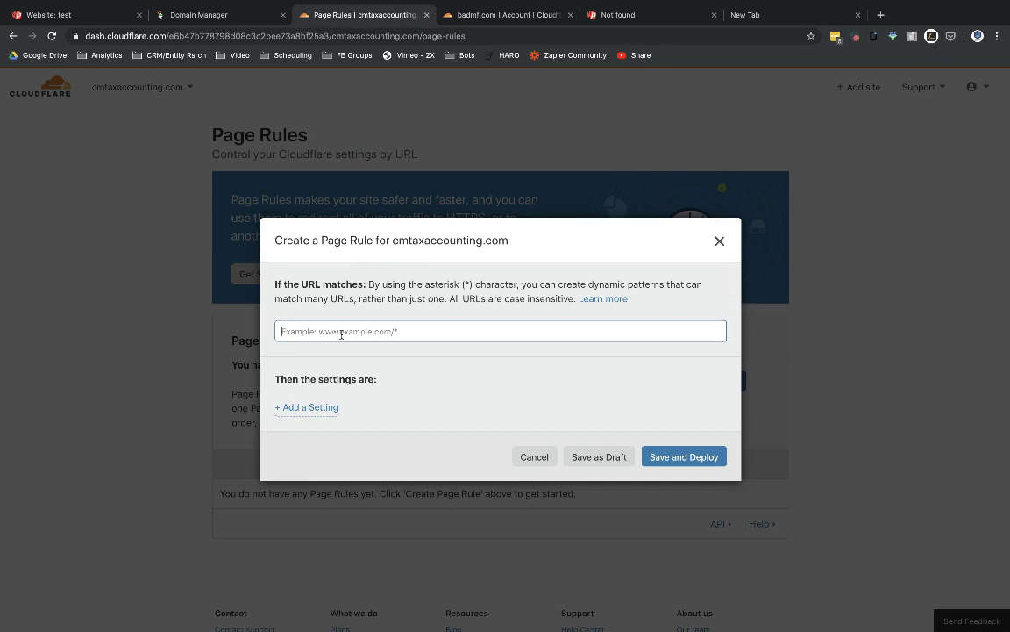
{"action": "left_click", "coordinate": [609, 15]}
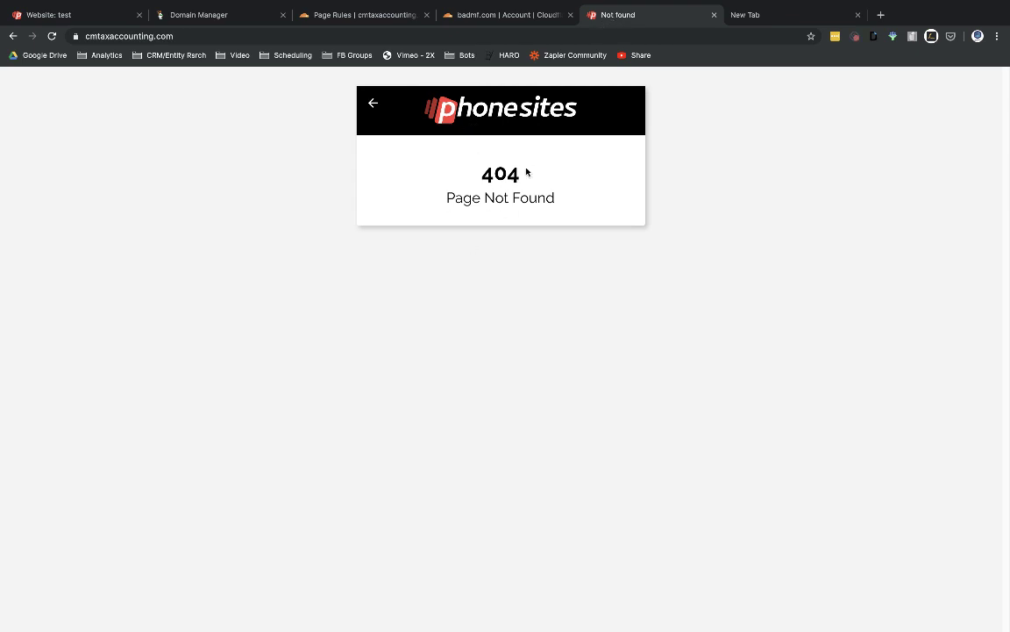
{"action": "left_click", "coordinate": [324, 19]}
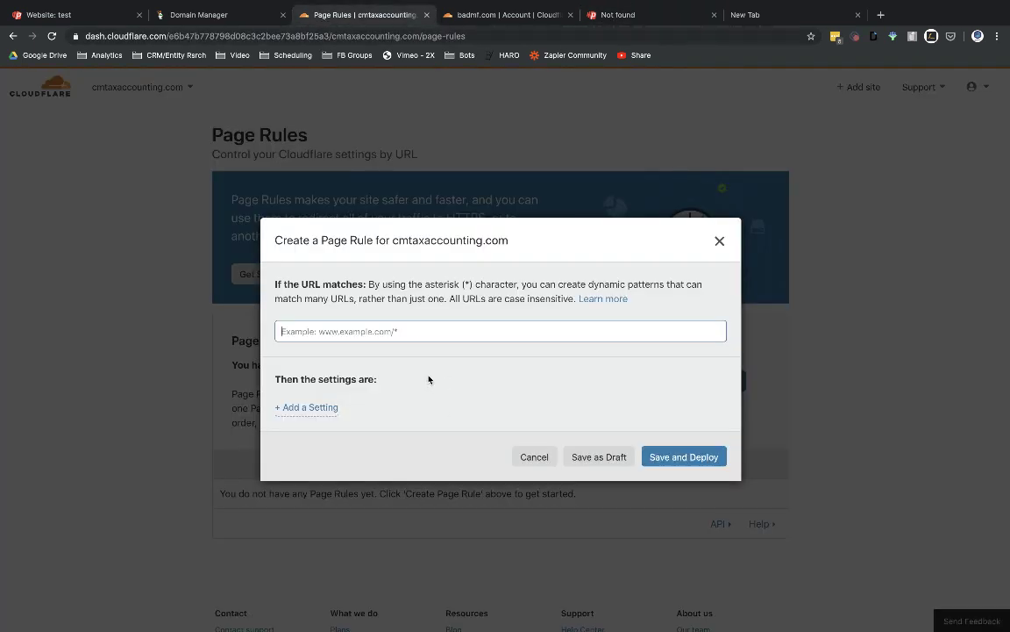
{"action": "left_click", "coordinate": [388, 334]}
{"action": "type", "text": "www."}
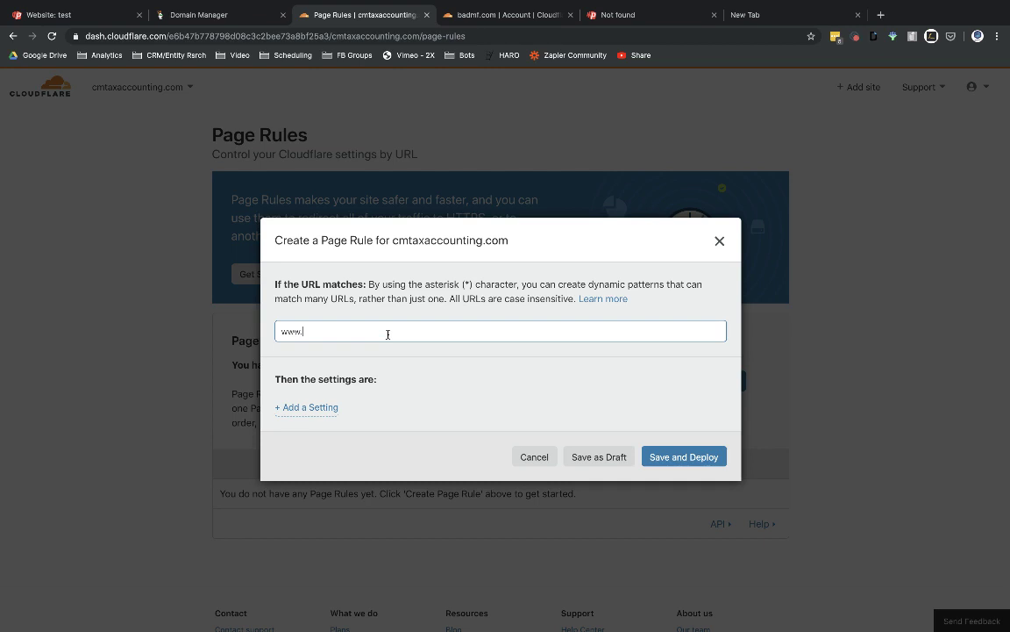
{"action": "type", "text": "cmtaxaccounting.com/"}
{"action": "type", "text": "*"}
Add a Forwarding URL setting to the page rule with the status code 301 - Permanent Redirect.
{"action": "left_click", "coordinate": [310, 408]}
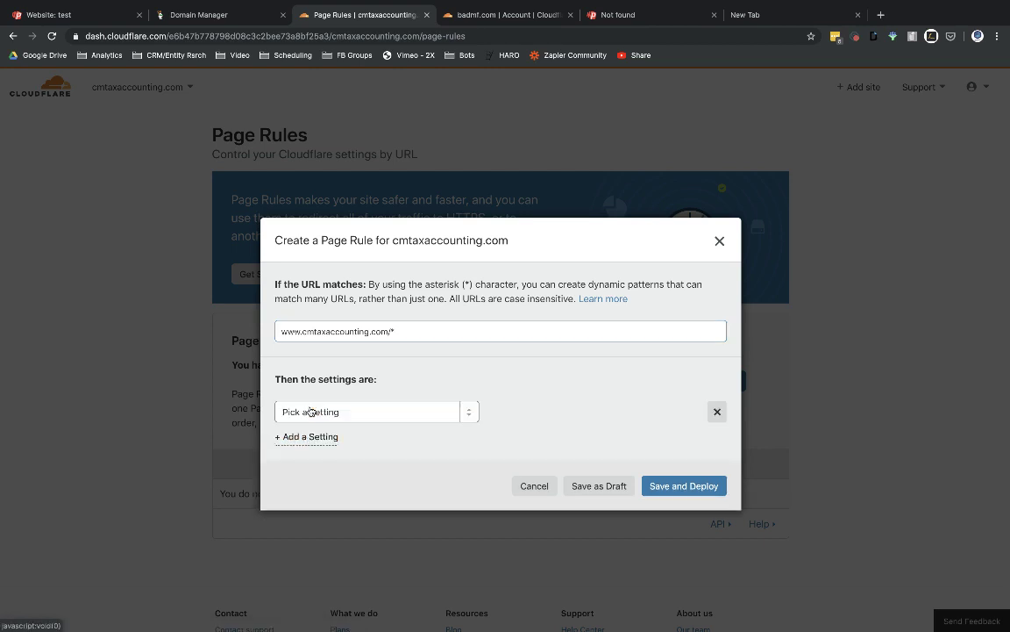
{"action": "left_click", "coordinate": [355, 417]}
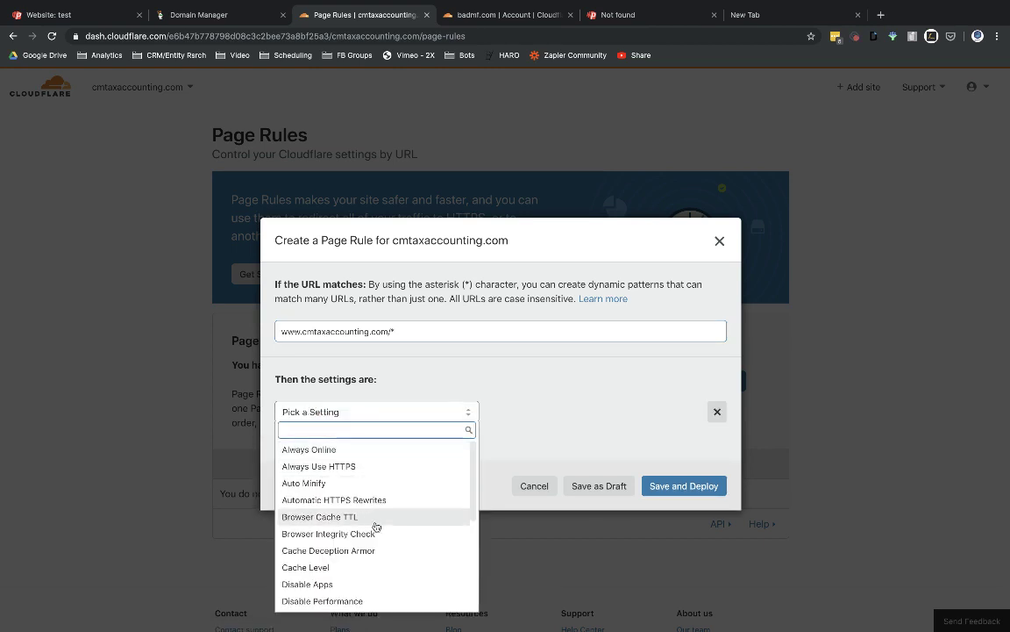
{"action": "scroll", "coordinate": [372, 525], "scroll_direction": "down", "scroll_amount": 3}
{"action": "left_click", "coordinate": [354, 575]}
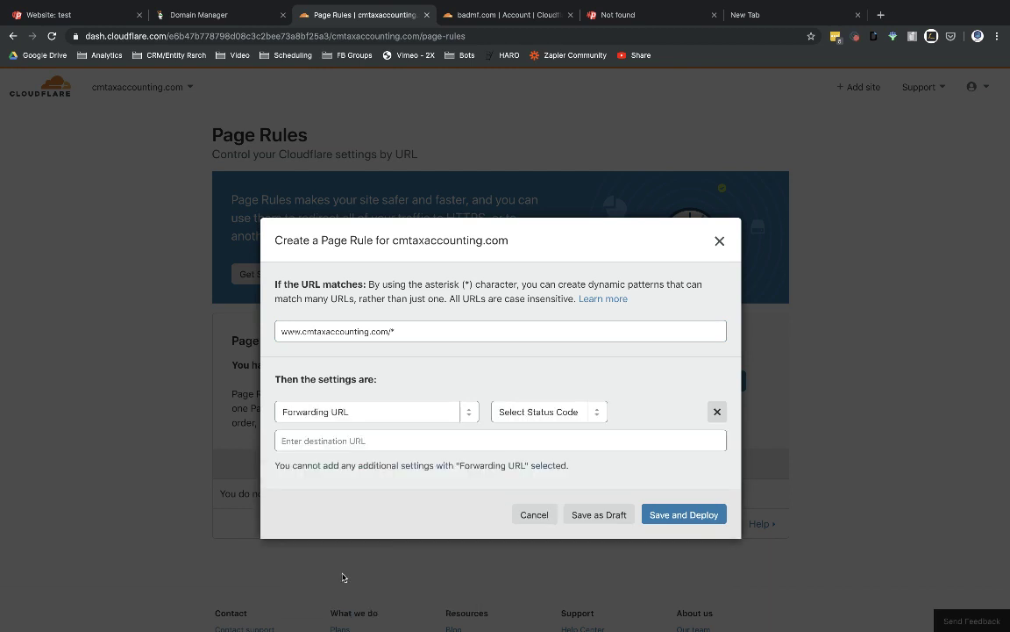
{"action": "left_click", "coordinate": [525, 414]}
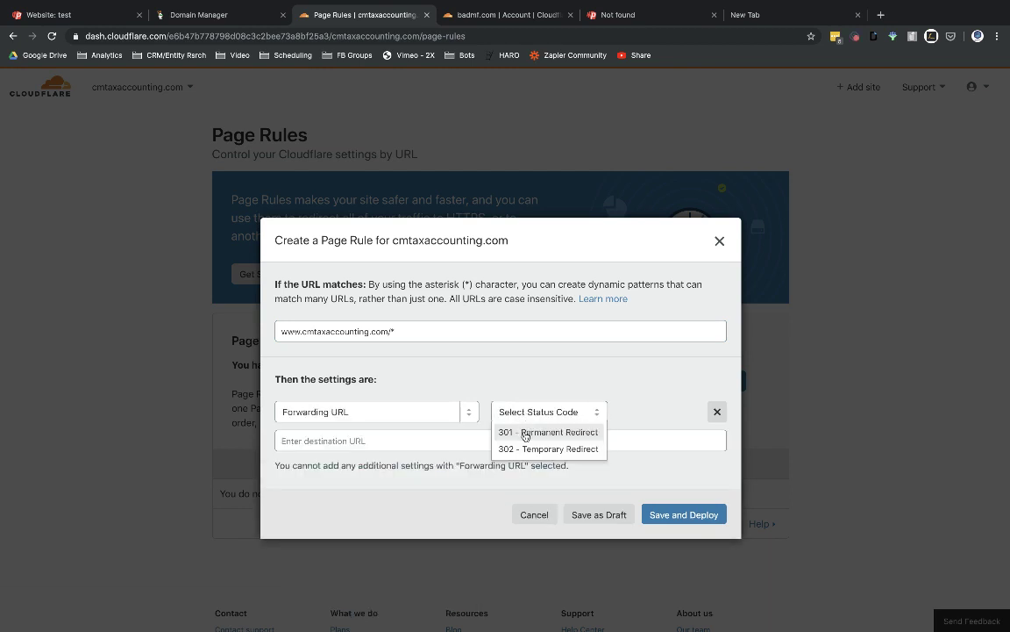
{"action": "left_click", "coordinate": [525, 432]}
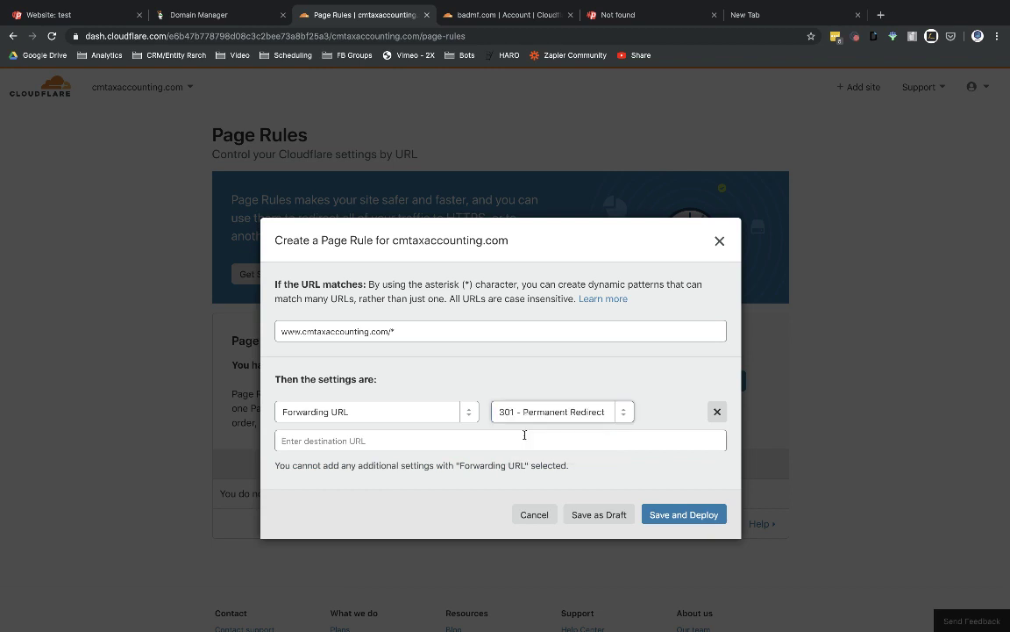
{"action": "left_click", "coordinate": [511, 438]}
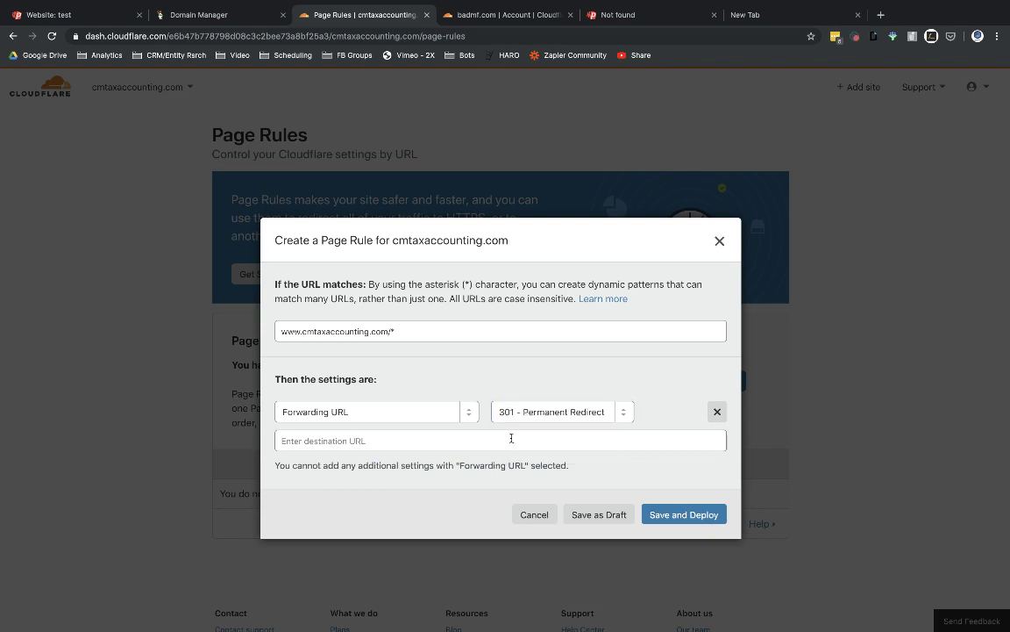
{"action": "type", "text": "https://cmta"}
{"action": "type", "text": "xaccounting.com"}
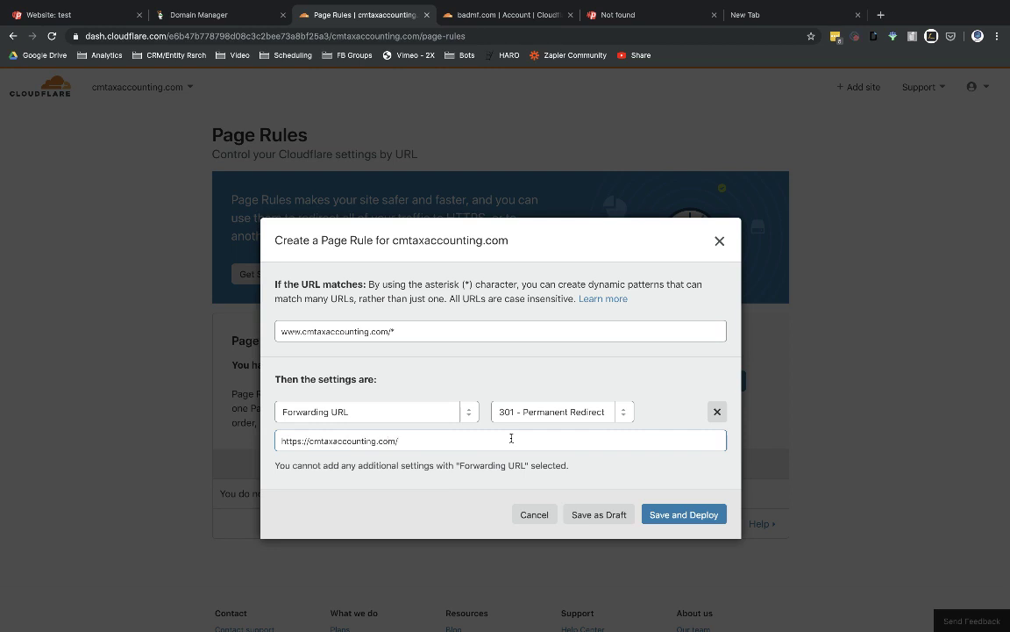
{"action": "type", "text": "/$1"}
{"action": "left_click", "coordinate": [677, 516]}
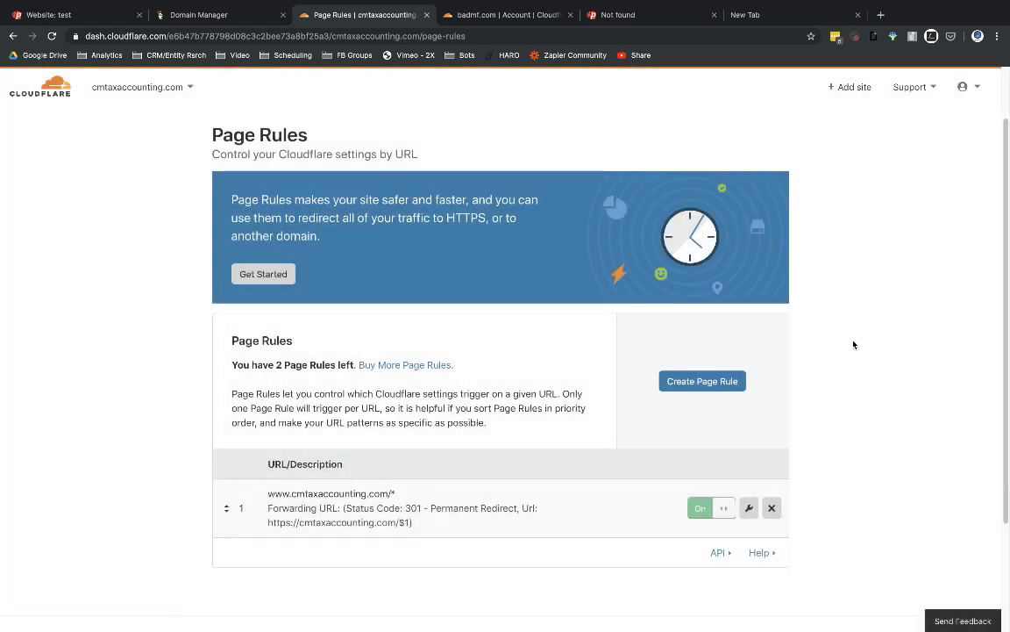
Delete the www CNAME record from cmtaxaccounting.com's DNS records.
{"action": "scroll", "coordinate": [884, 222], "scroll_direction": "up", "scroll_amount": 2}
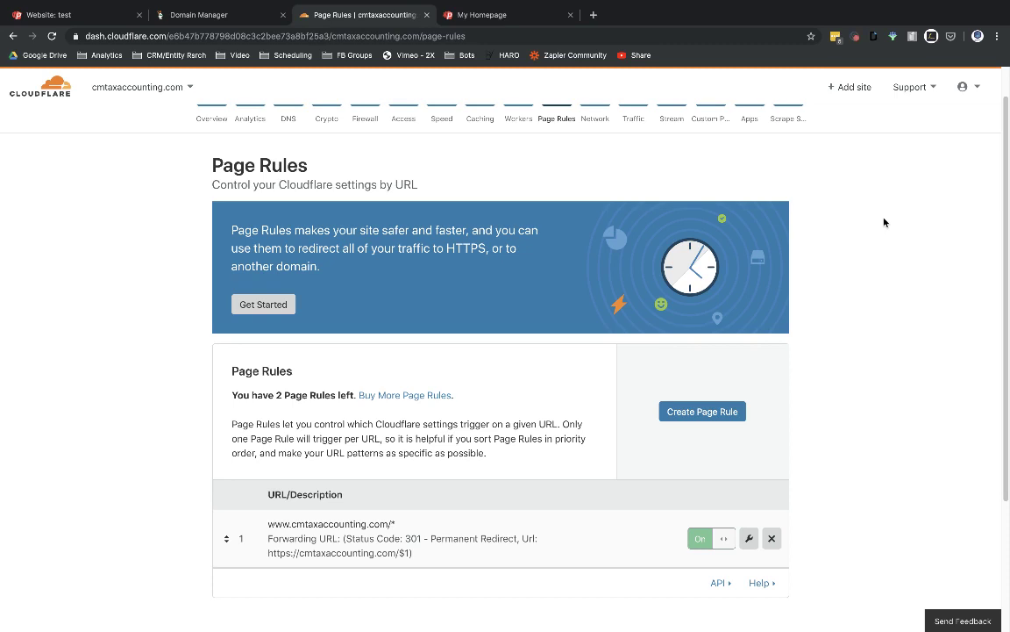
{"action": "scroll", "coordinate": [874, 222], "scroll_direction": "up", "scroll_amount": 1}
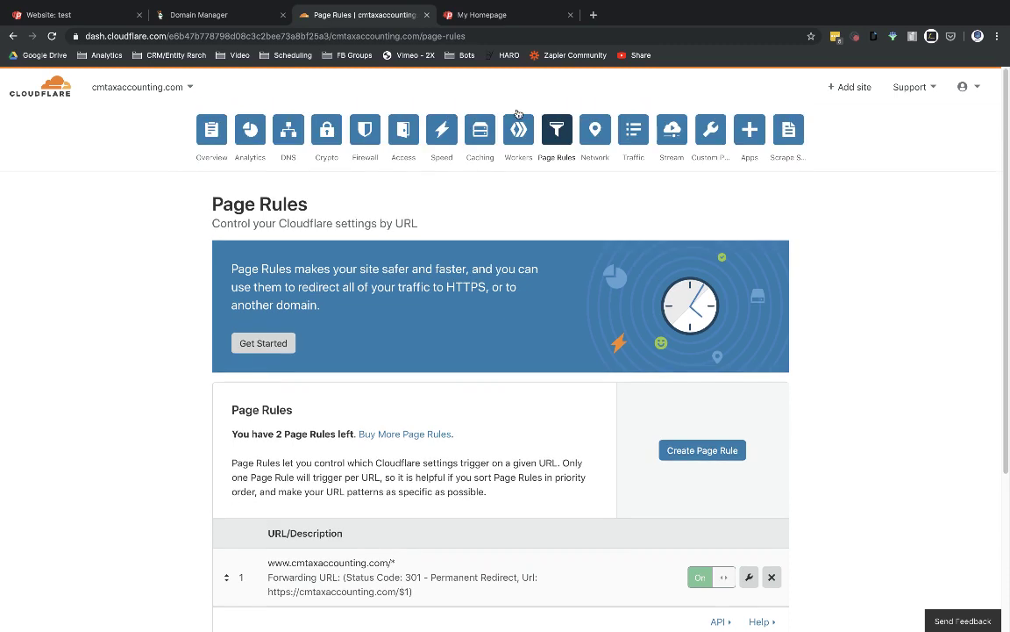
{"action": "left_click", "coordinate": [284, 134]}
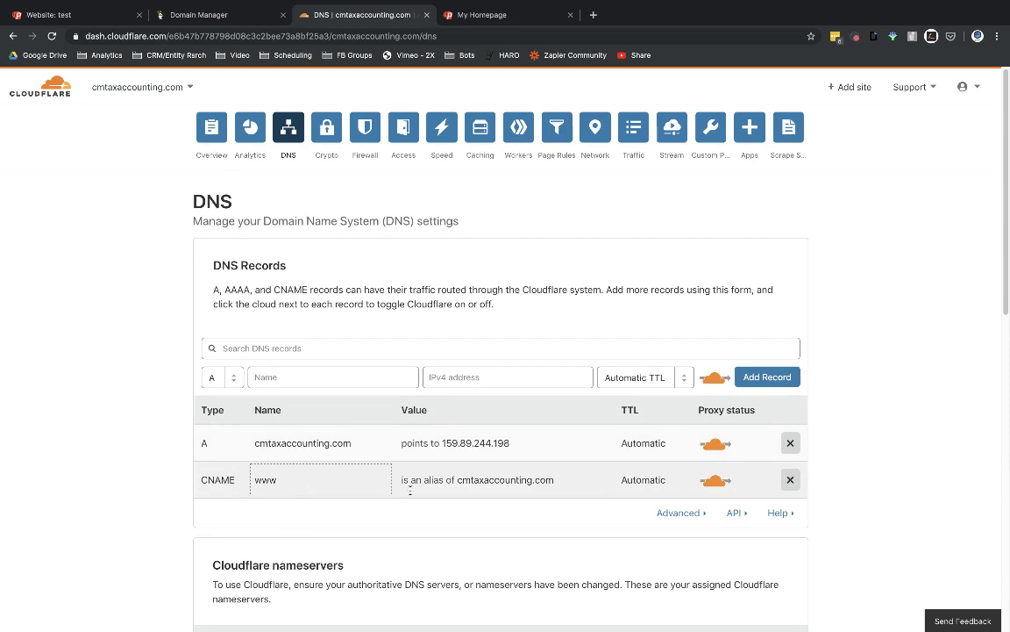
{"action": "left_click", "coordinate": [791, 480]}
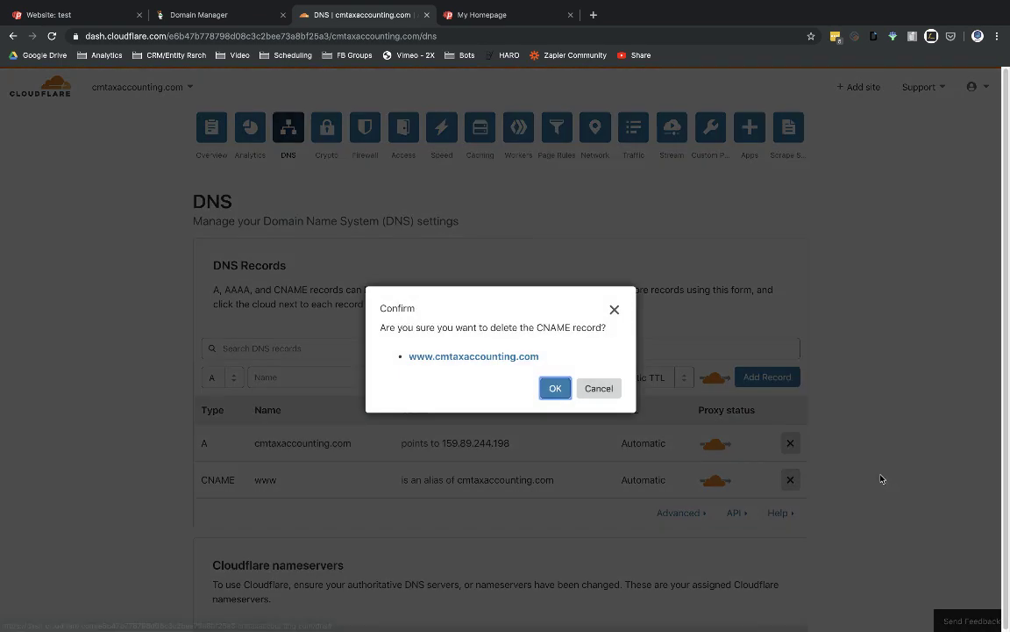
{"action": "left_click", "coordinate": [555, 387]}
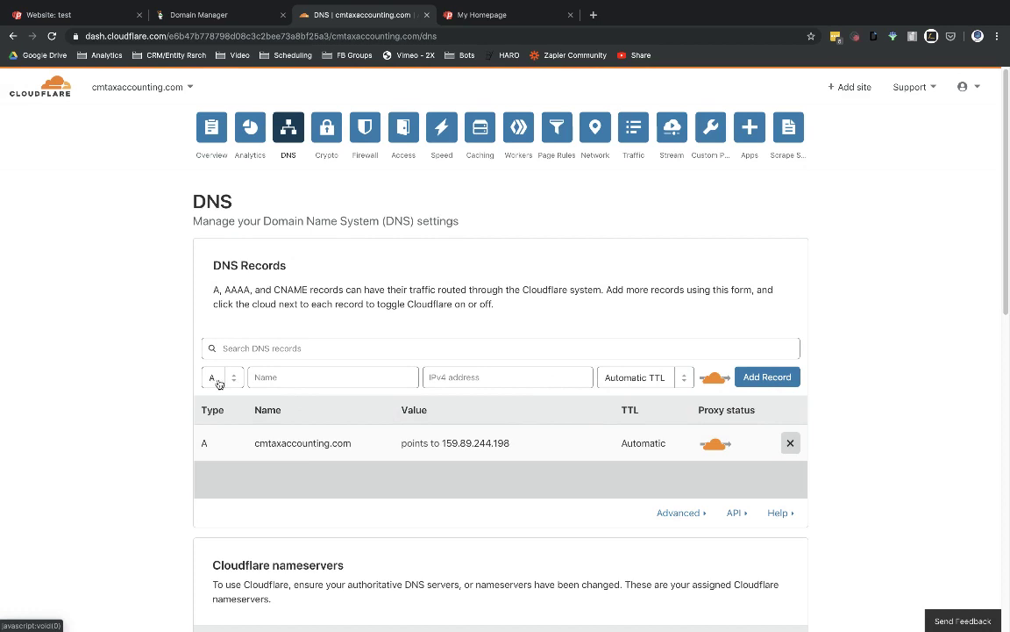
Add a DNS A record named www pointing to 184.168.131.241 with Automatic TTL.
{"action": "left_click", "coordinate": [263, 377]}
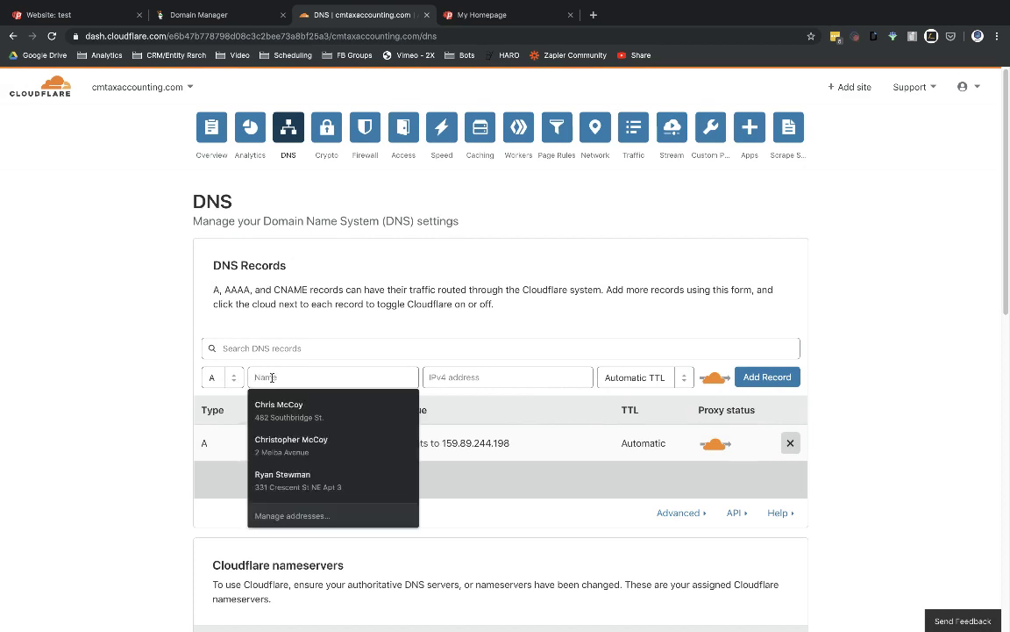
{"action": "type", "text": "www"}
{"action": "left_click", "coordinate": [498, 379]}
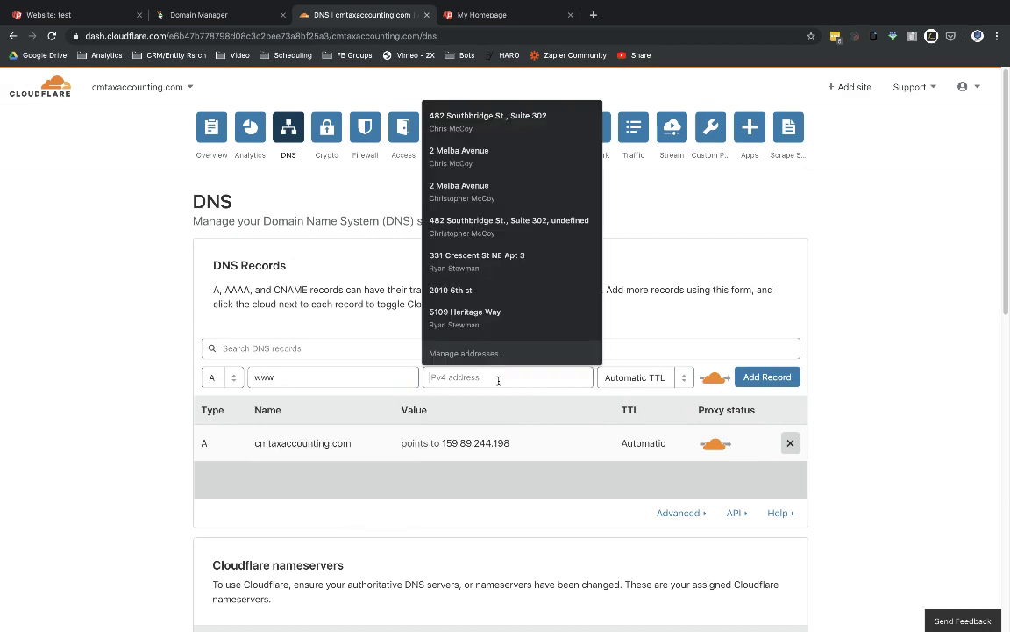
{"action": "type", "text": "184.168.131.241"}
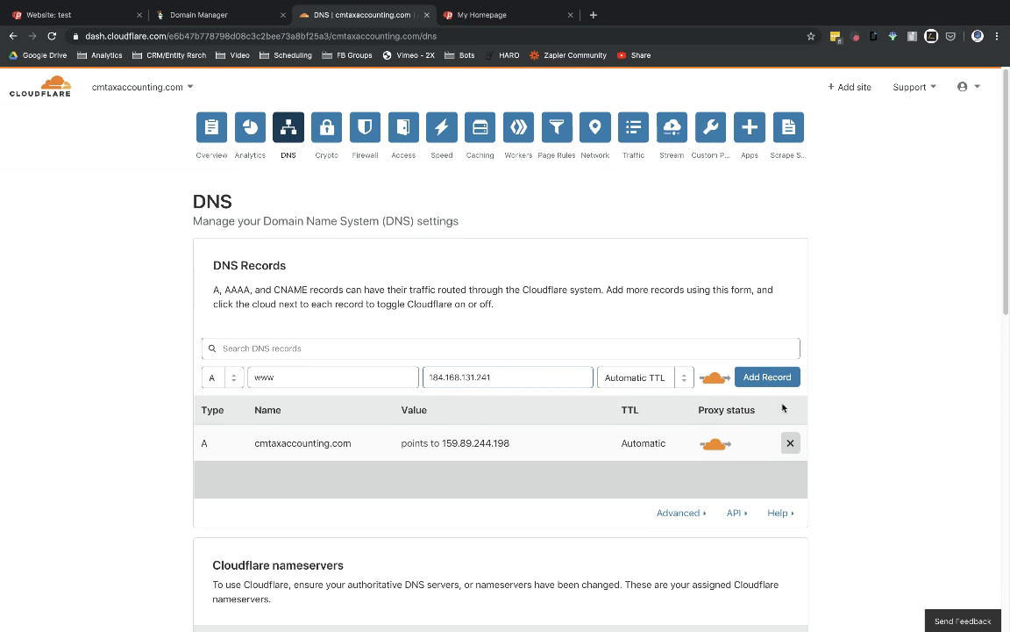
{"action": "left_click", "coordinate": [770, 378]}
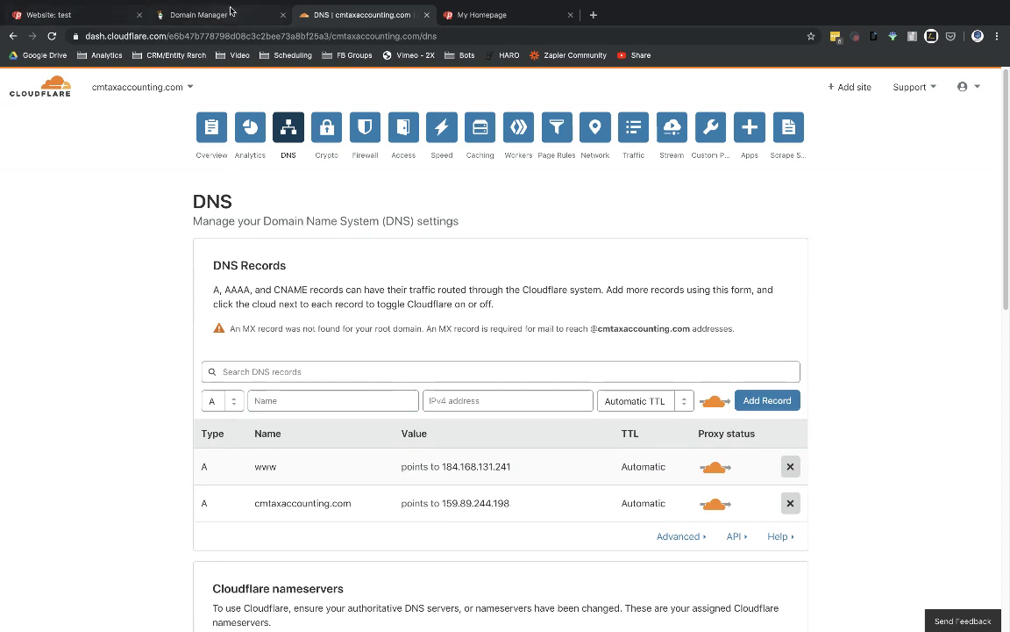
{"action": "left_click", "coordinate": [482, 15]}
{"action": "left_click", "coordinate": [211, 33]}
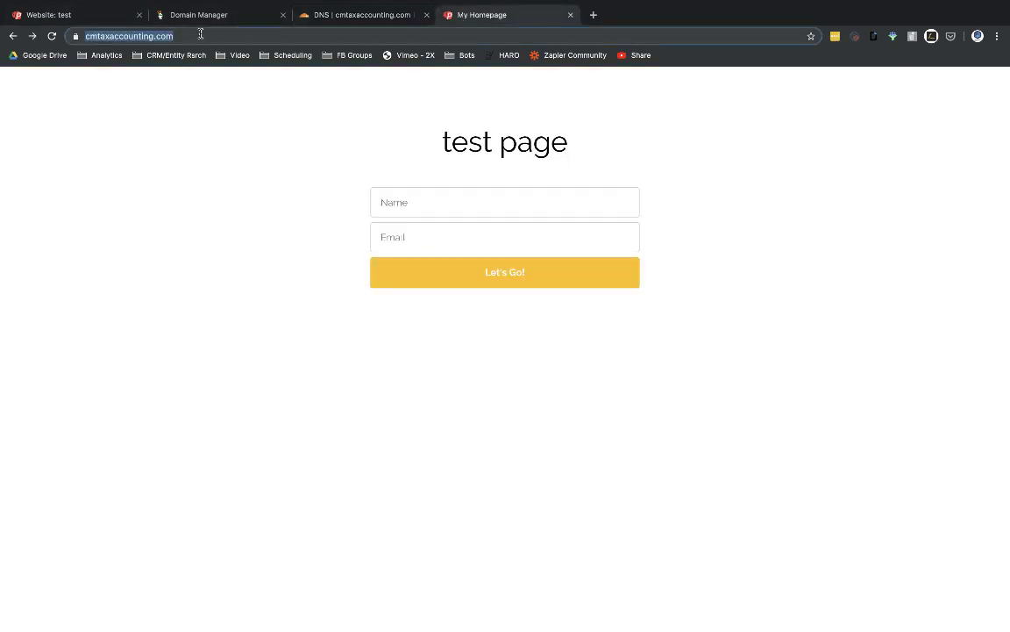
{"action": "type", "text": "www.cmta"}
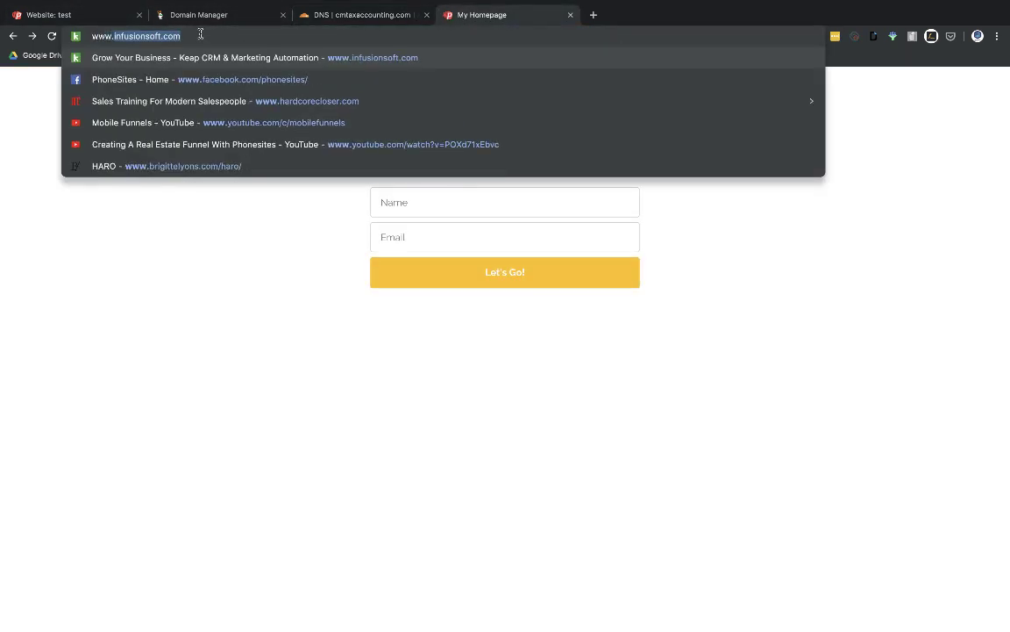
{"action": "key", "text": "Right"}
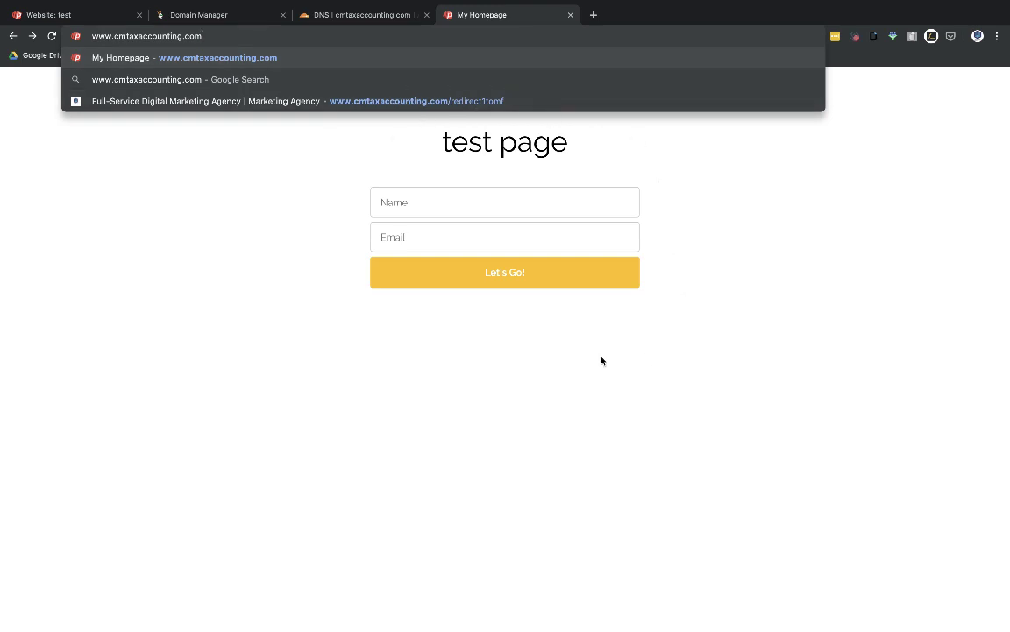
{"action": "key", "text": "Return"}
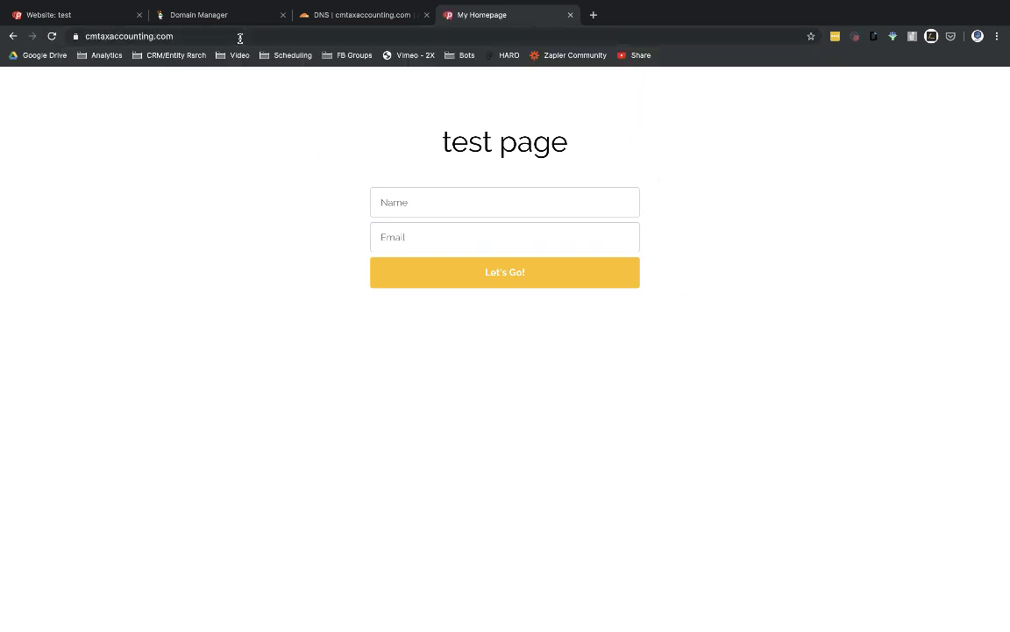
Switch to Phonesites, open the test website's My Homepage for editing and look over its blocks.
{"action": "left_click", "coordinate": [91, 17]}
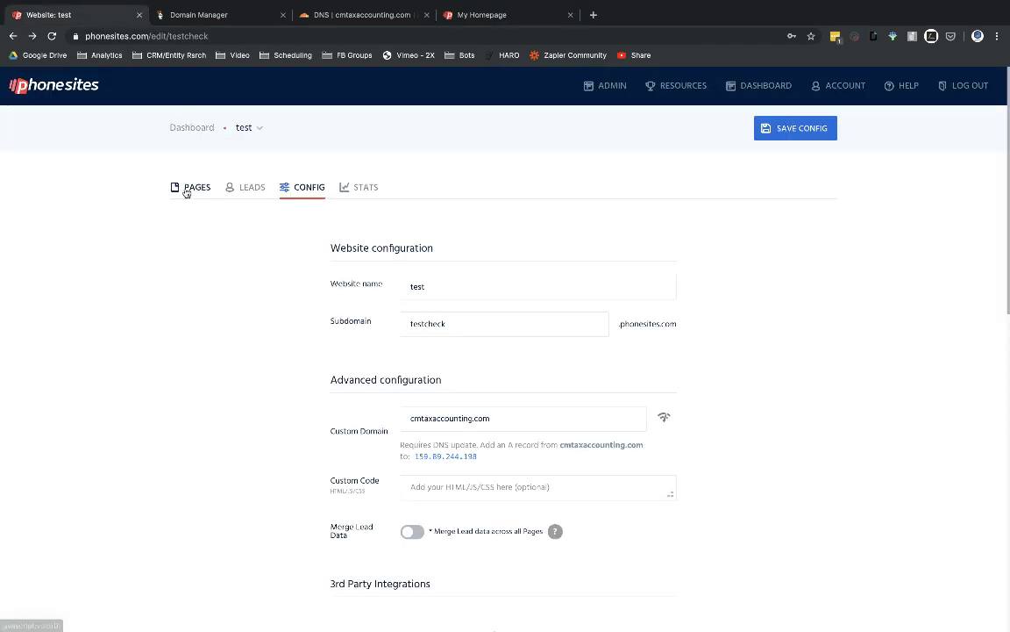
{"action": "left_click", "coordinate": [186, 189]}
{"action": "left_click", "coordinate": [196, 274]}
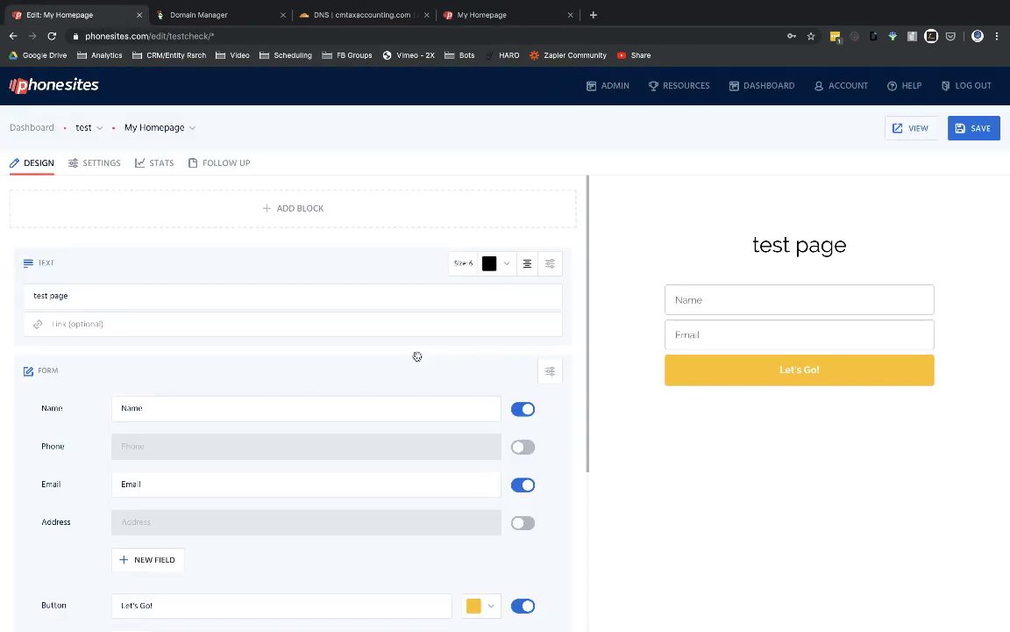
{"action": "scroll", "coordinate": [239, 366], "scroll_direction": "down", "scroll_amount": 5}
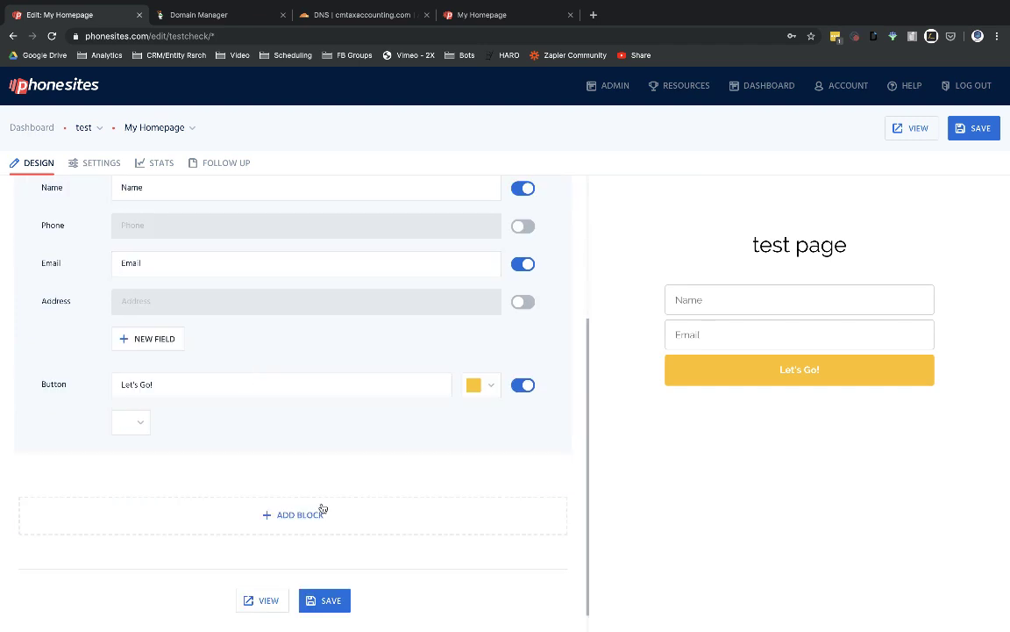
{"action": "scroll", "coordinate": [326, 509], "scroll_direction": "up", "scroll_amount": 5}
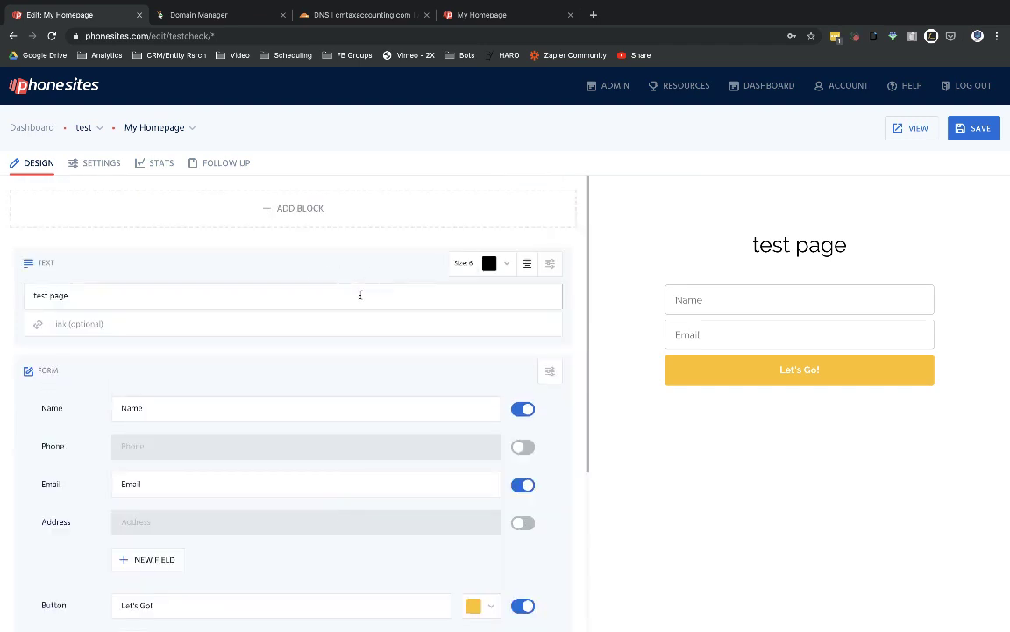
Replace the homepage's heading text with "this is my godaddy test page".
{"action": "left_click_drag", "start_coordinate": [359, 294], "coordinate": [47, 276]}
{"action": "type", "text": "this ism"}
{"action": "key", "text": "BackSpace"}
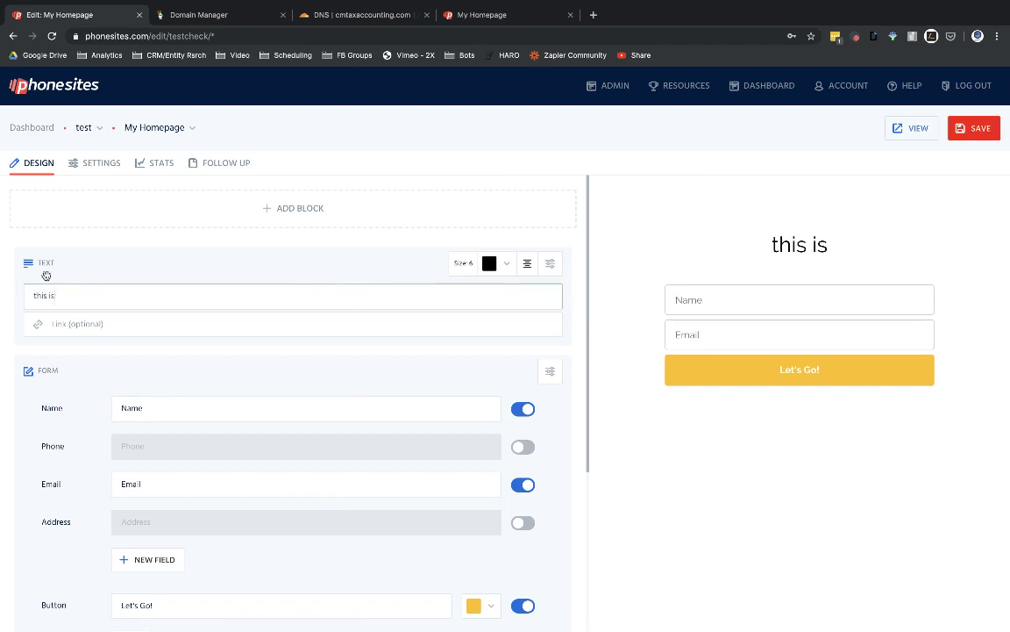
{"action": "type", "text": "my go"}
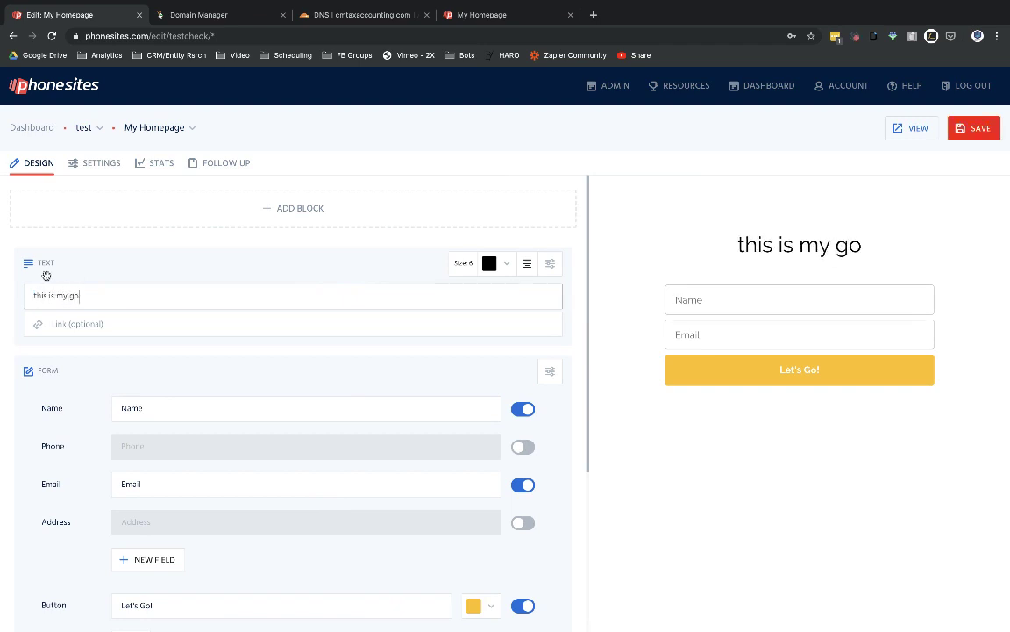
{"action": "type", "text": "daddy test page"}
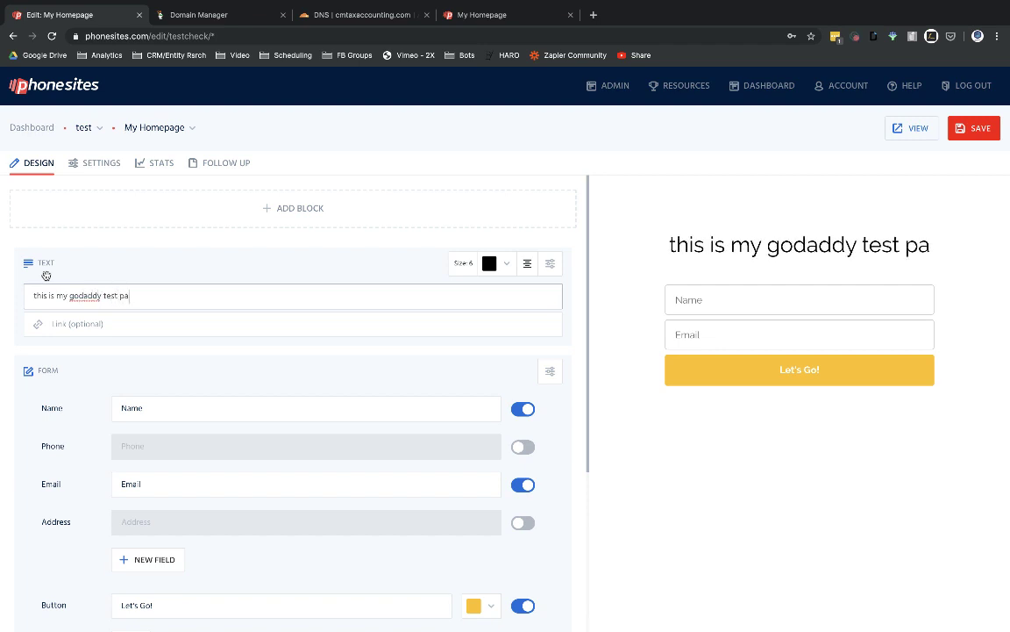
Change the heading's text colour to orange and save the homepage.
{"action": "left_click", "coordinate": [492, 263]}
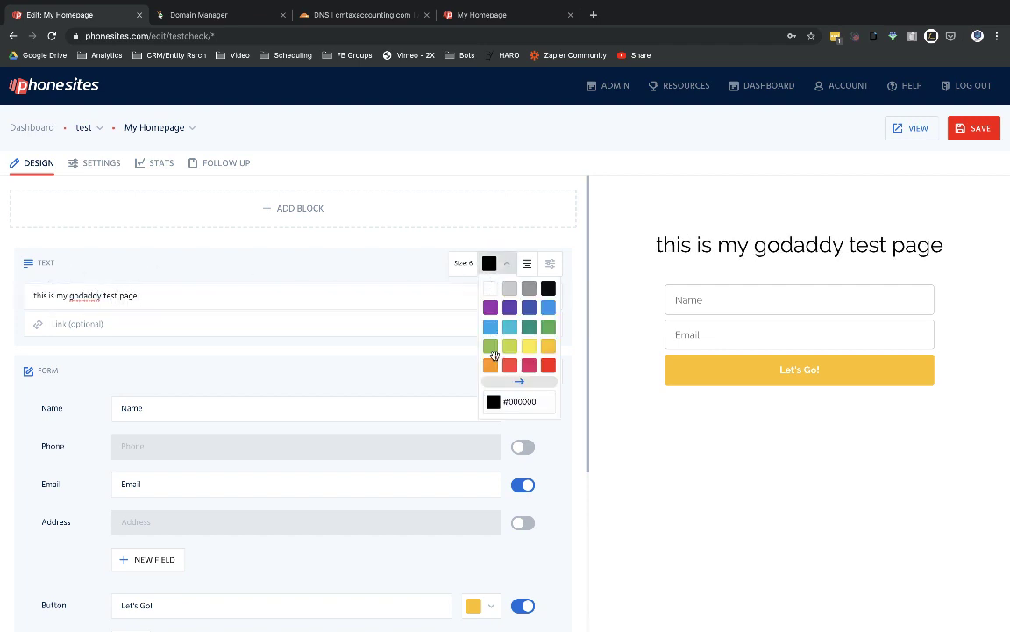
{"action": "left_click", "coordinate": [489, 328]}
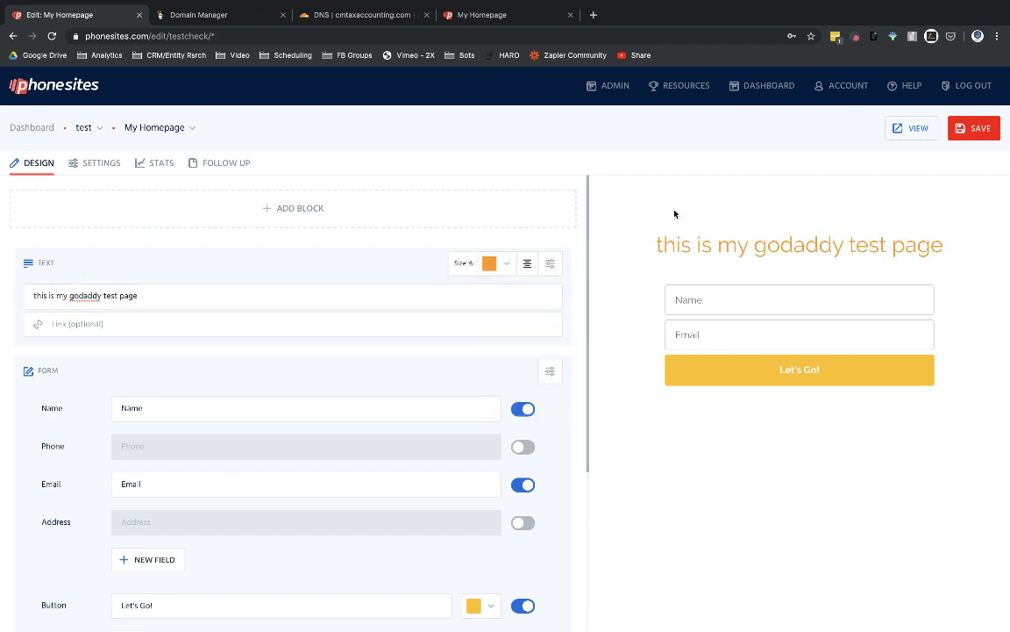
{"action": "left_click", "coordinate": [973, 128]}
{"action": "mouse_move", "coordinate": [487, 3]}
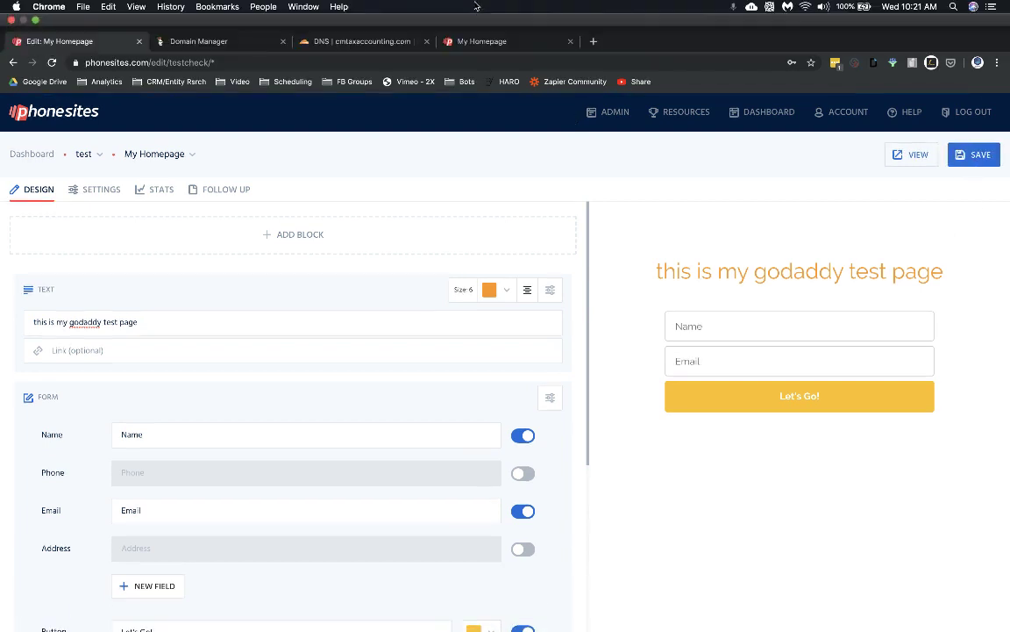
{"action": "left_click", "coordinate": [478, 39]}
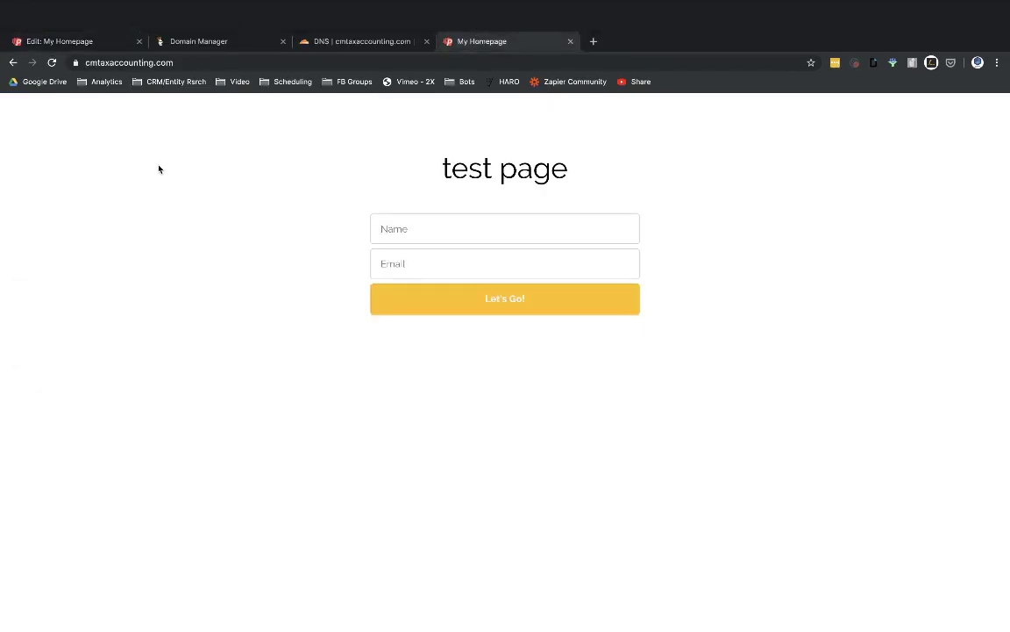
{"action": "left_click", "coordinate": [82, 36]}
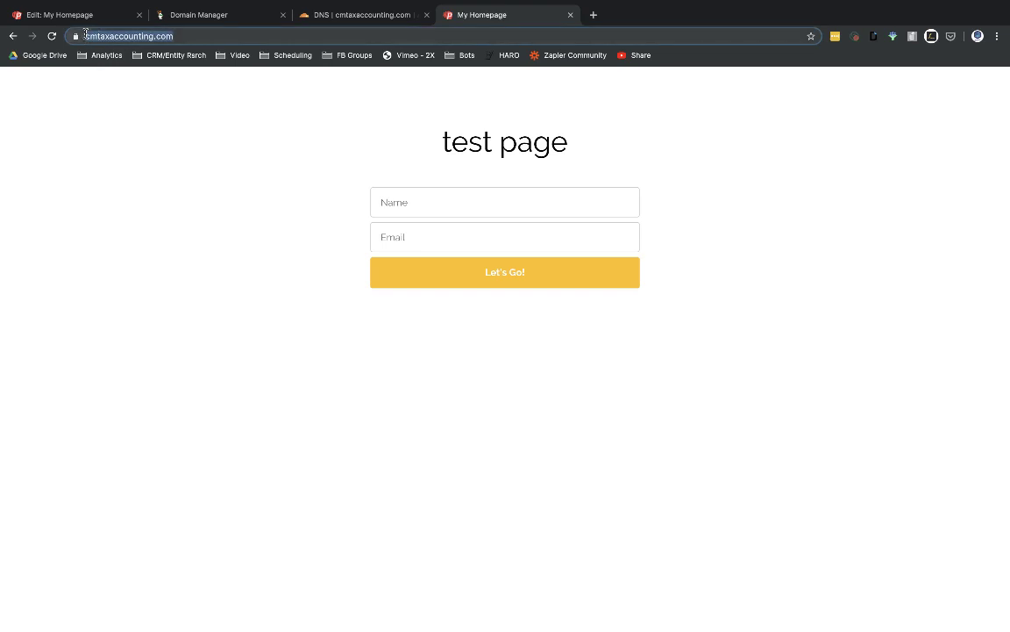
{"action": "left_click", "coordinate": [178, 36]}
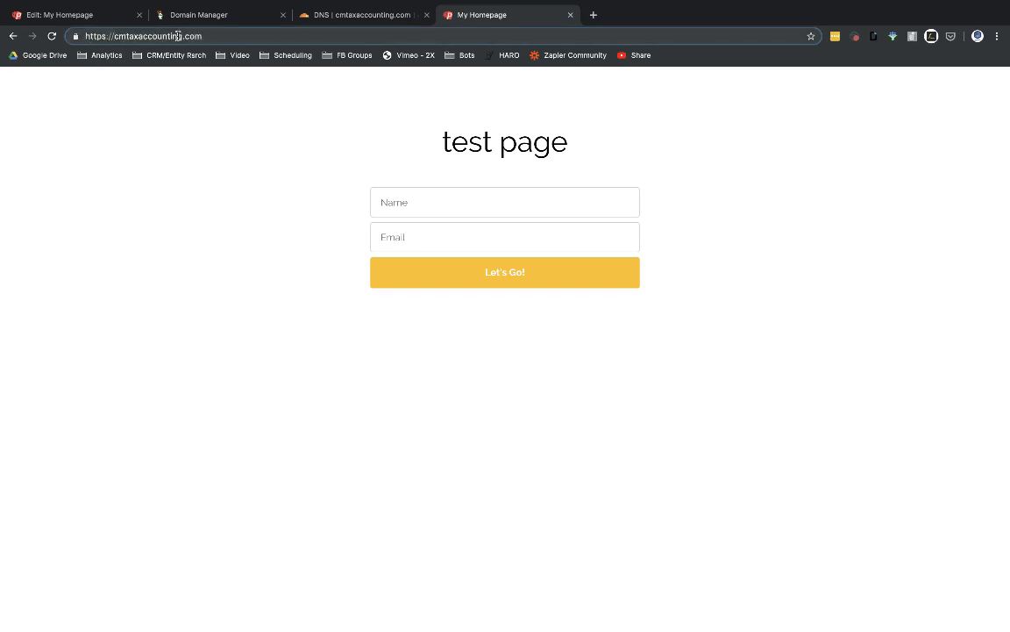
{"action": "type", "text": "www."}
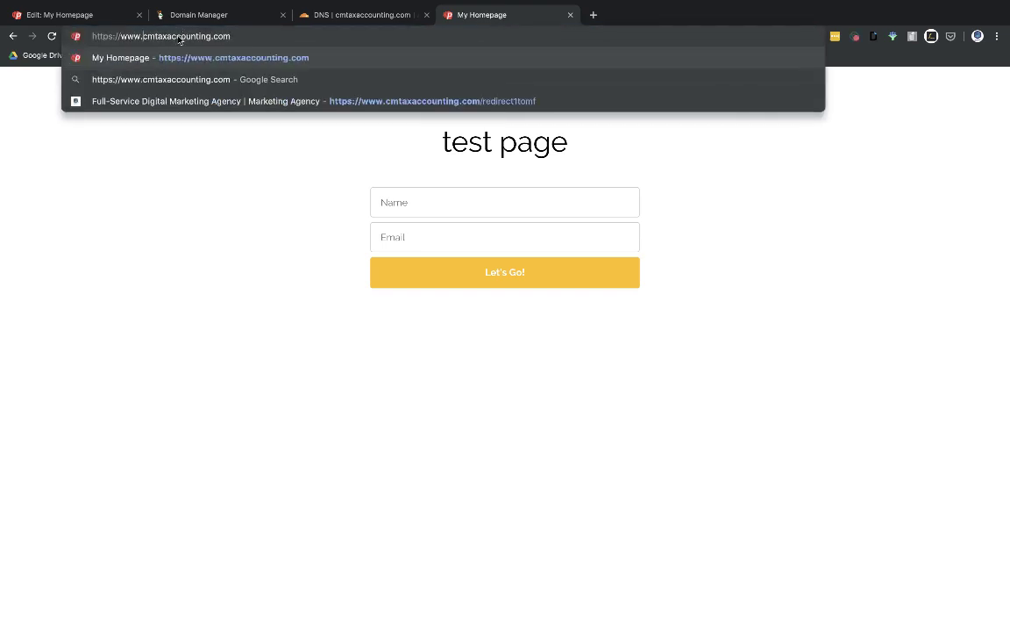
{"action": "key", "text": "Return"}
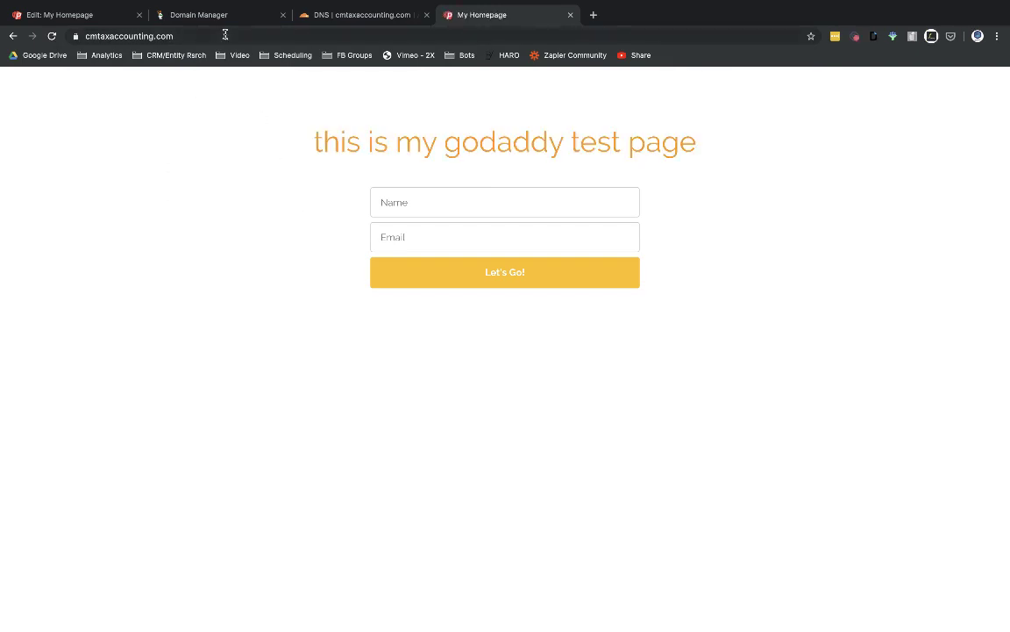
{"action": "left_click", "coordinate": [319, 16]}
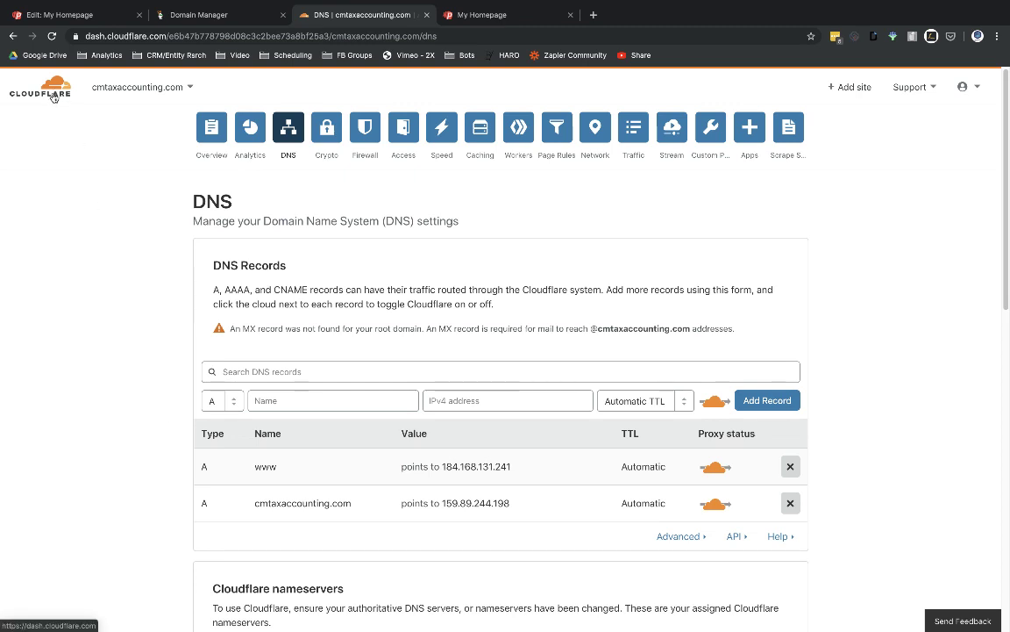
{"action": "left_click", "coordinate": [163, 16]}
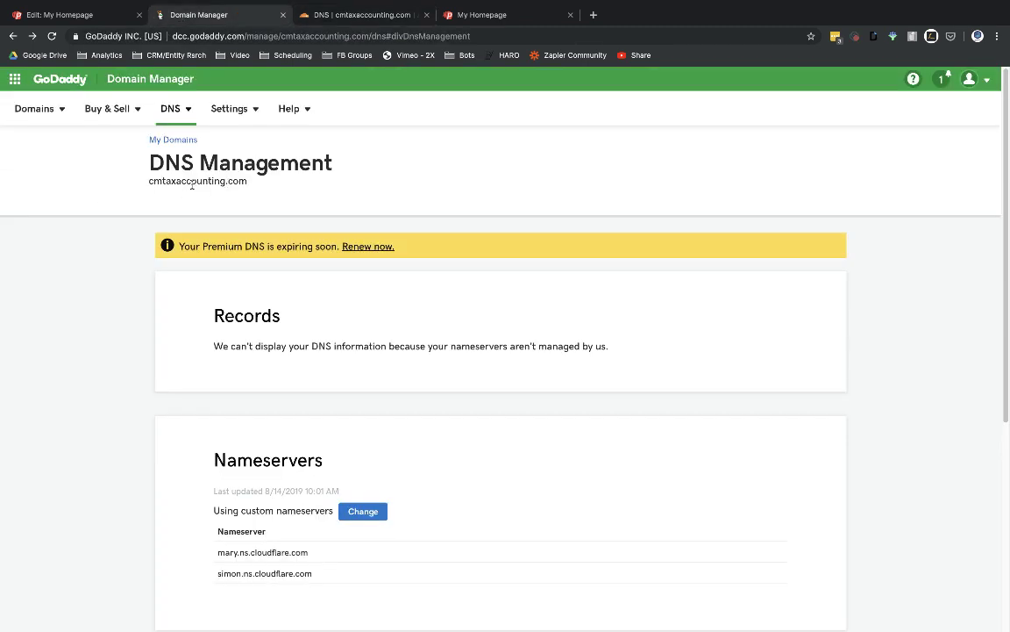
{"action": "left_click", "coordinate": [403, 13]}
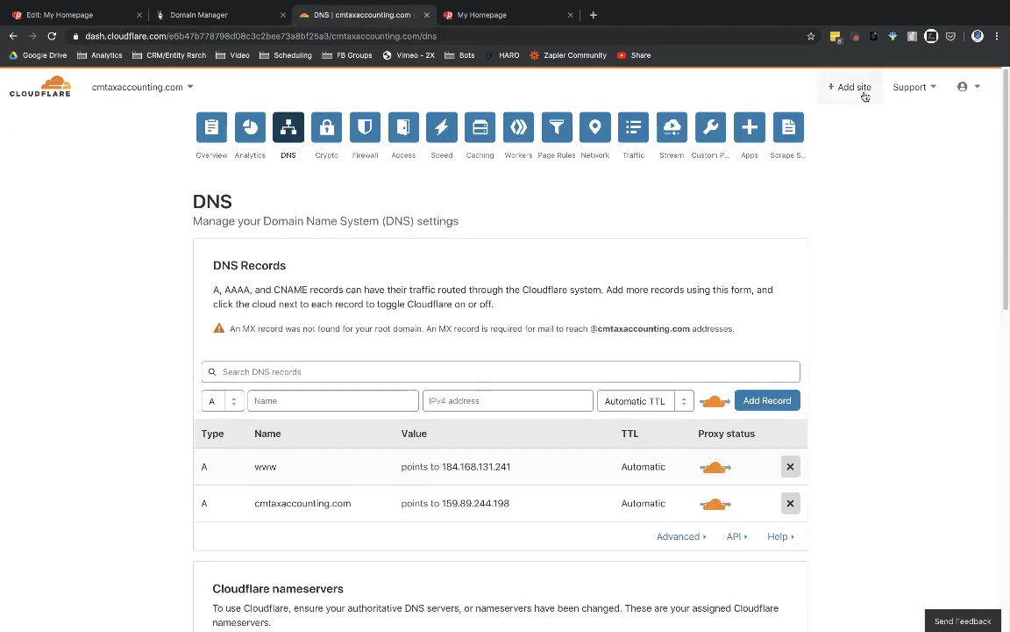
{"action": "left_click", "coordinate": [39, 86]}
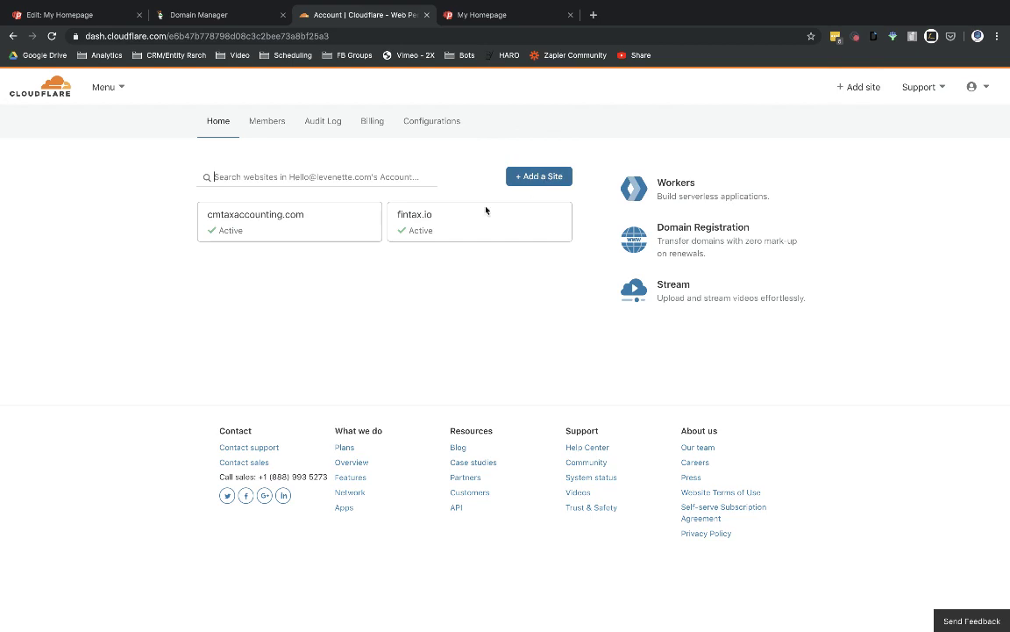
{"action": "left_click", "coordinate": [278, 212]}
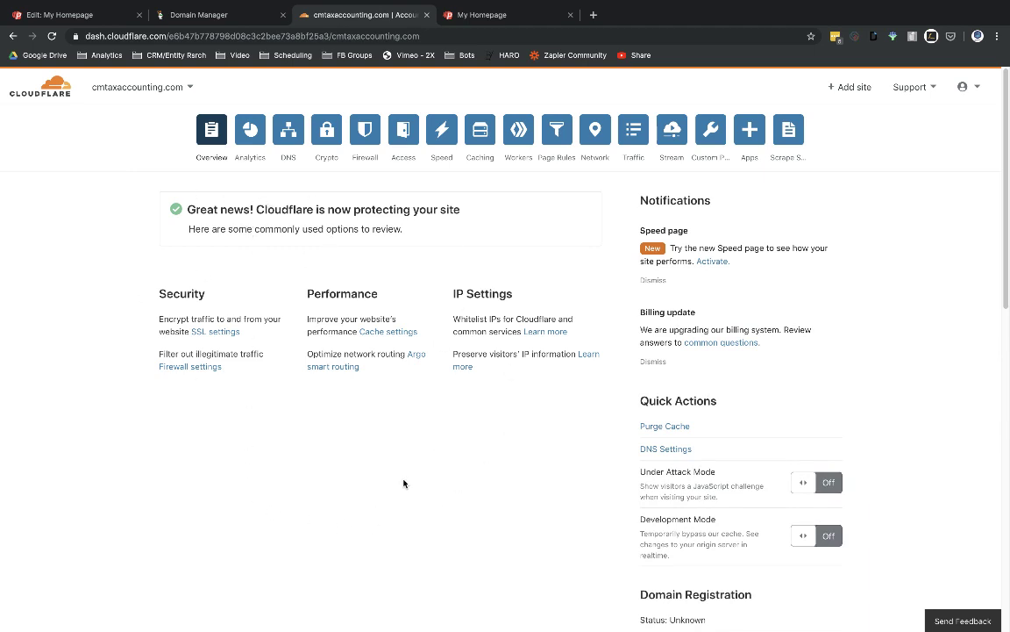
Review the custom nameservers in GoDaddy and the DNS records of cmtaxaccounting.com in Cloudflare.
{"action": "left_click", "coordinate": [192, 14]}
{"action": "scroll", "coordinate": [253, 397], "scroll_direction": "down", "scroll_amount": 2}
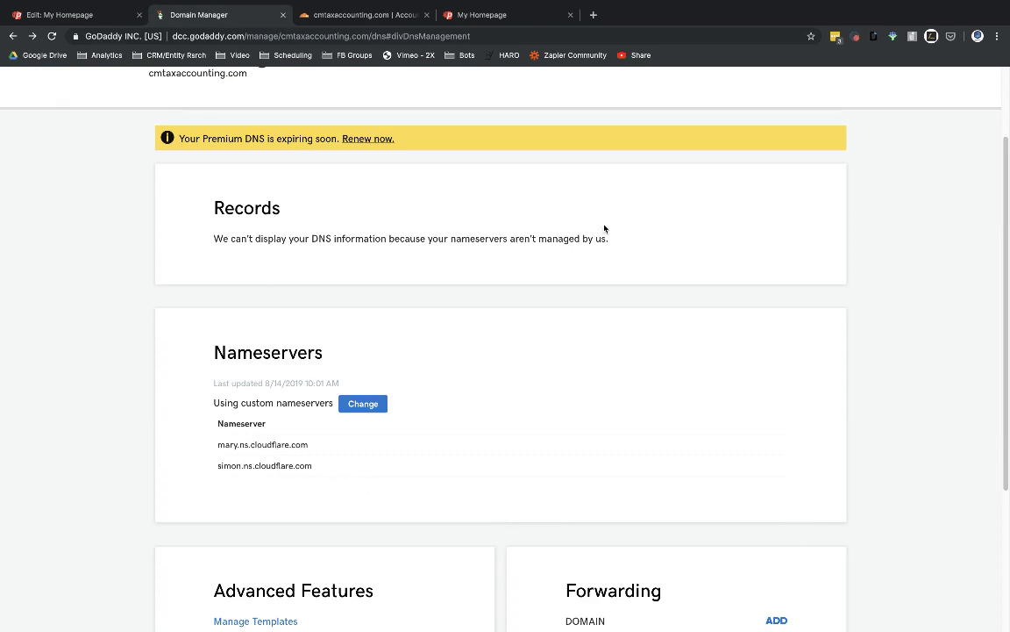
{"action": "left_click", "coordinate": [307, 17]}
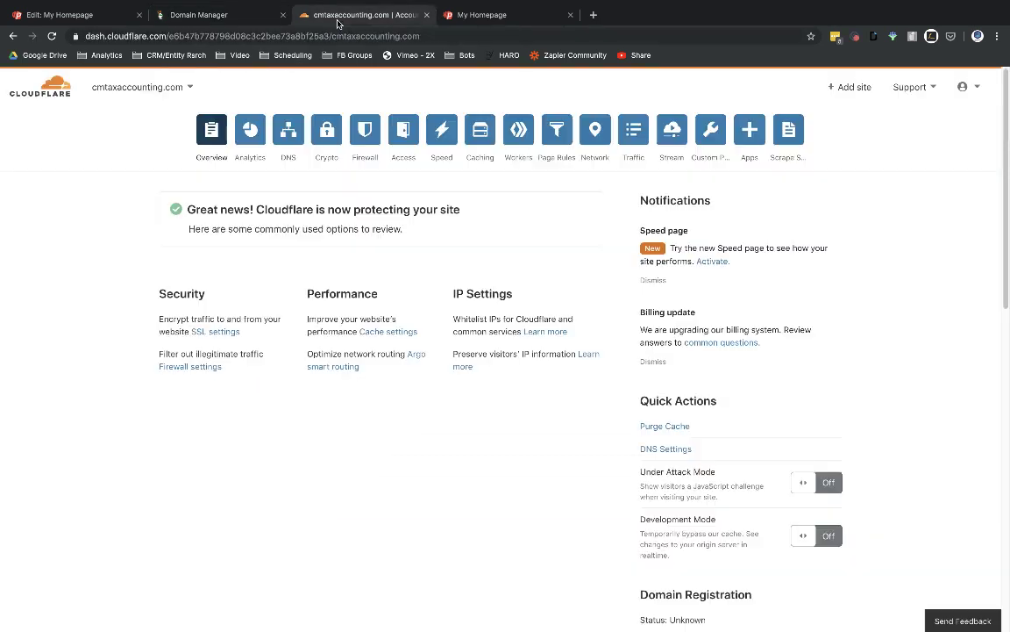
{"action": "left_click", "coordinate": [289, 130]}
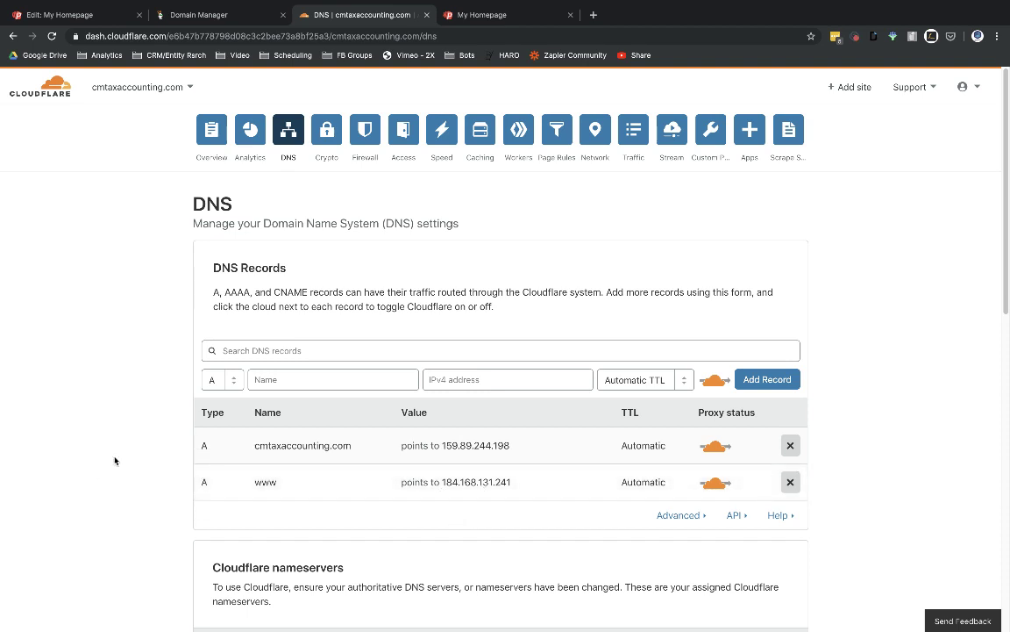
{"action": "left_click", "coordinate": [557, 136]}
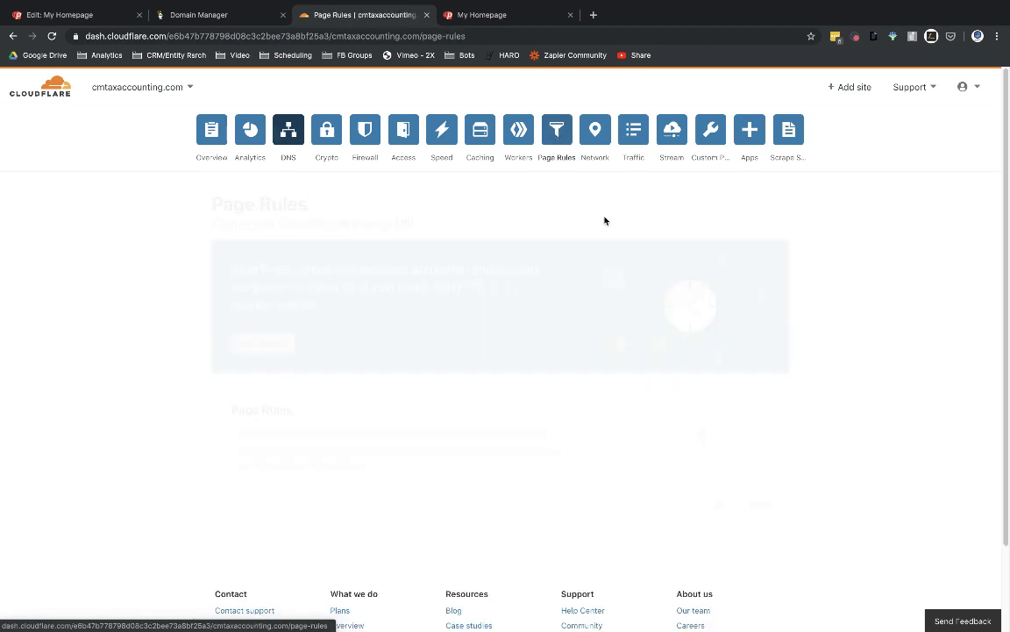
{"action": "scroll", "coordinate": [767, 383], "scroll_direction": "down", "scroll_amount": 1}
{"action": "left_click", "coordinate": [749, 527]}
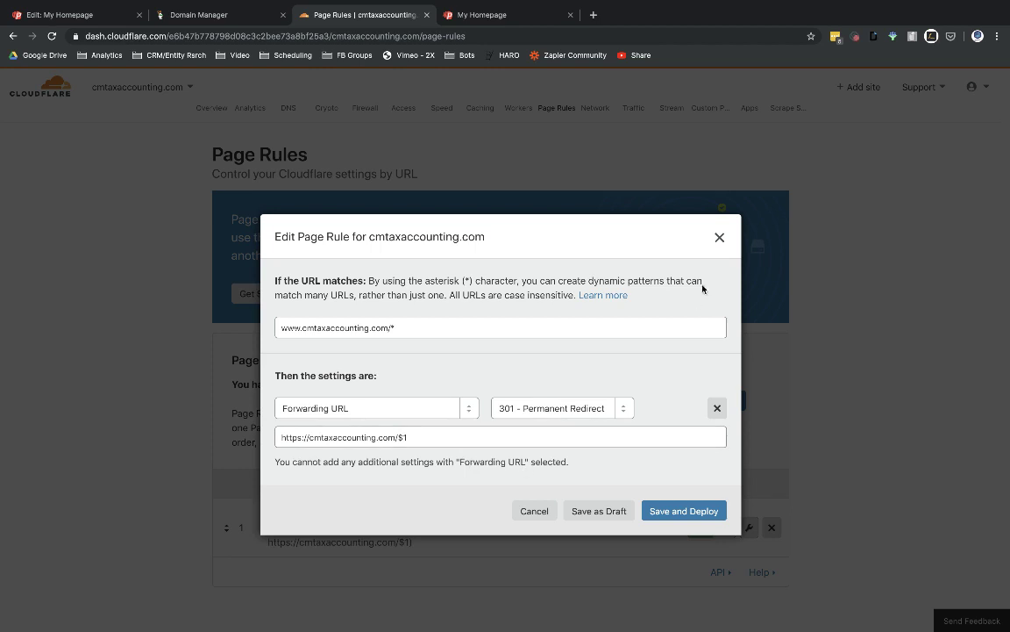
{"action": "left_click", "coordinate": [718, 238]}
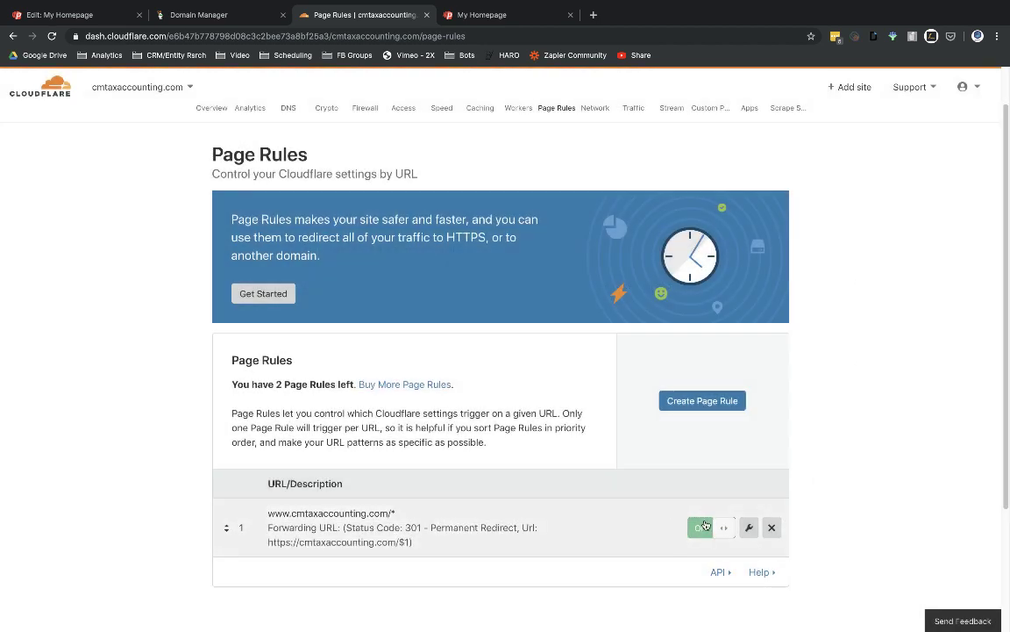
{"action": "scroll", "coordinate": [412, 162], "scroll_direction": "up", "scroll_amount": 2}
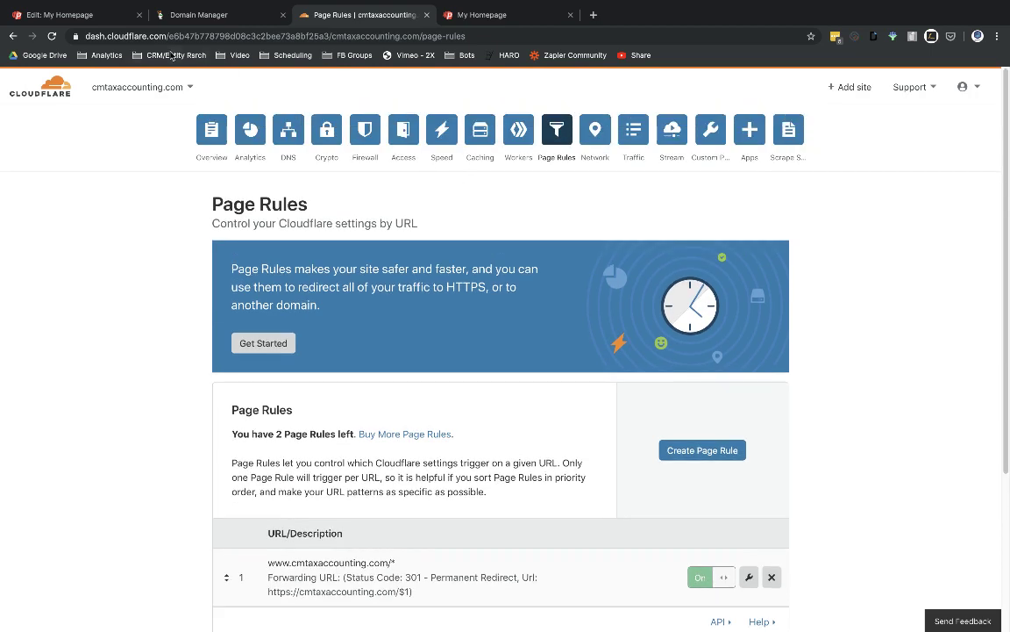
Switch to Phonesites and return to the test website's configuration to check its custom domain.
{"action": "left_click", "coordinate": [63, 17]}
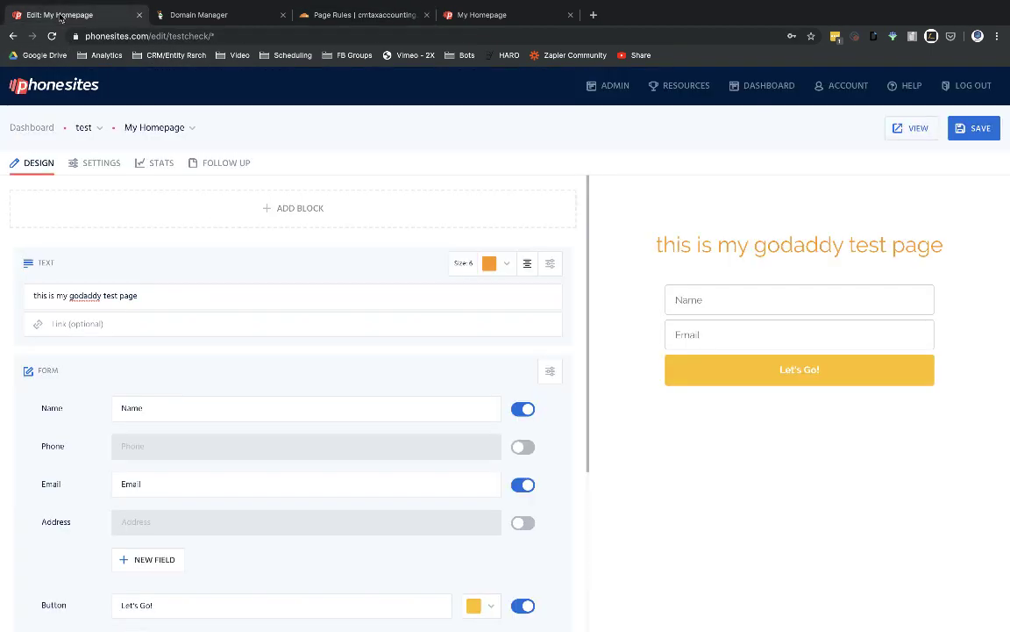
{"action": "right_click", "coordinate": [13, 36]}
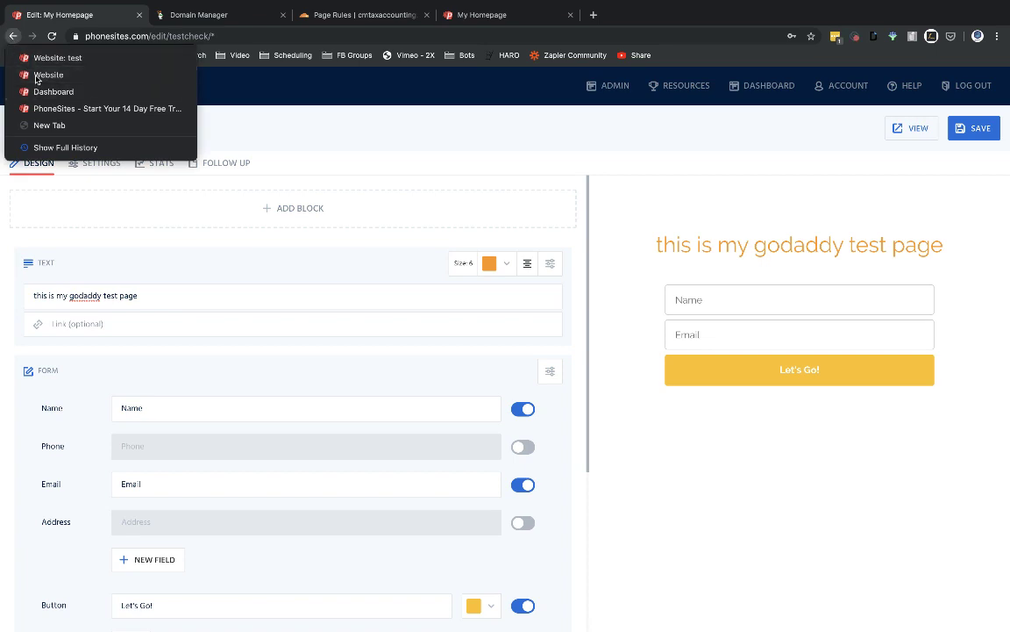
{"action": "left_click", "coordinate": [40, 59]}
{"action": "left_click", "coordinate": [408, 419]}
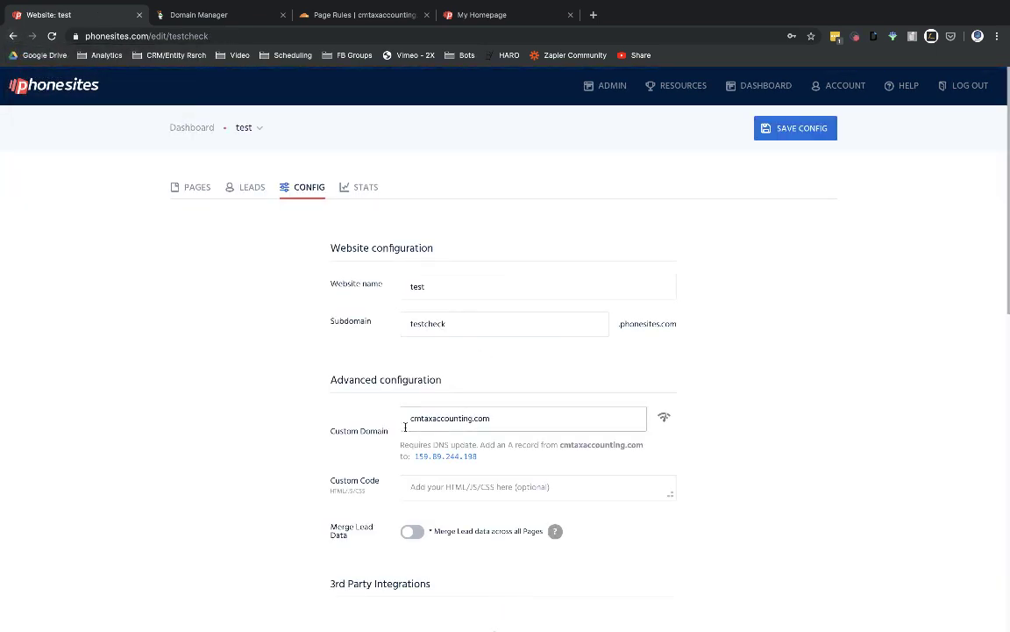